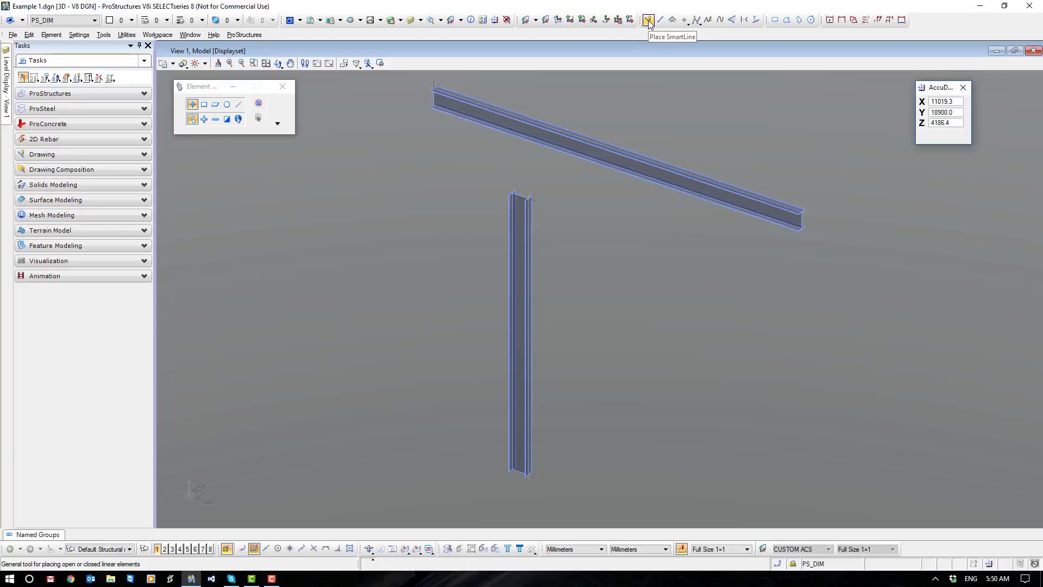
# Start a SmartLine on the column's outer flange, about 2.5 m directly above a drawing origin set at the column's base.
pyautogui.click(648, 21)
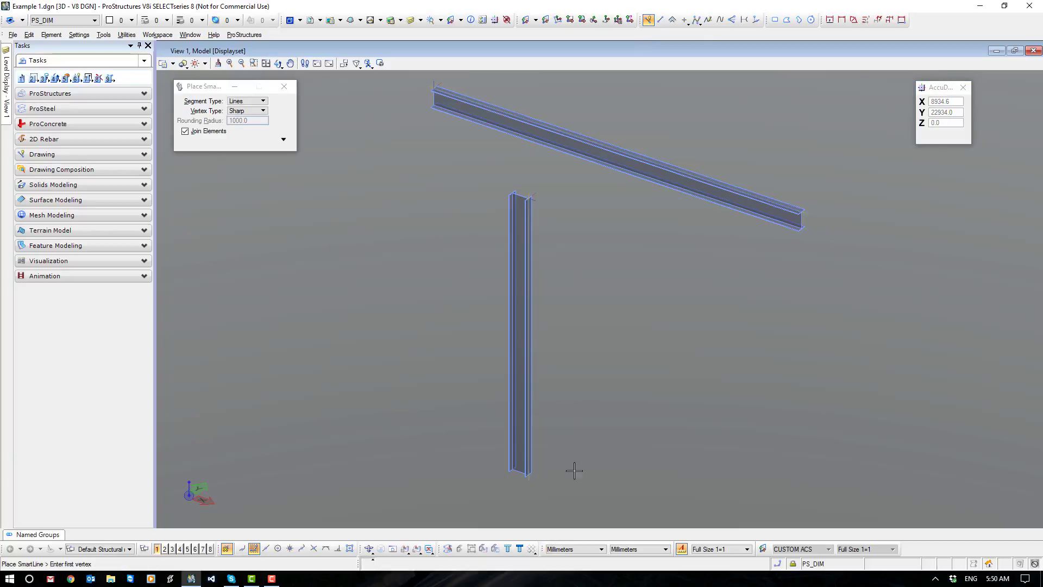
pyautogui.scroll(5, 546, 480)
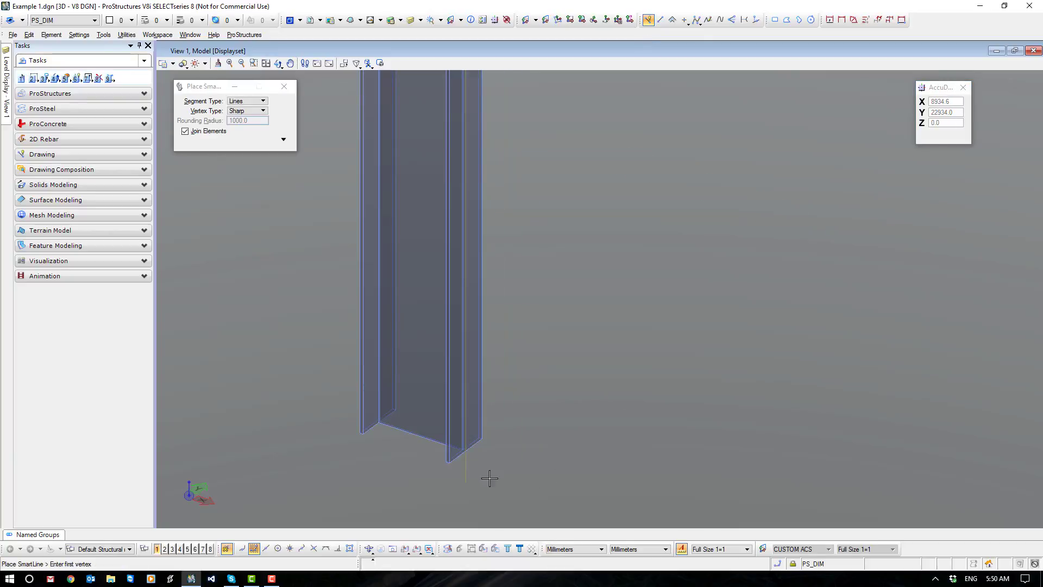
pyautogui.middleClick(469, 450)
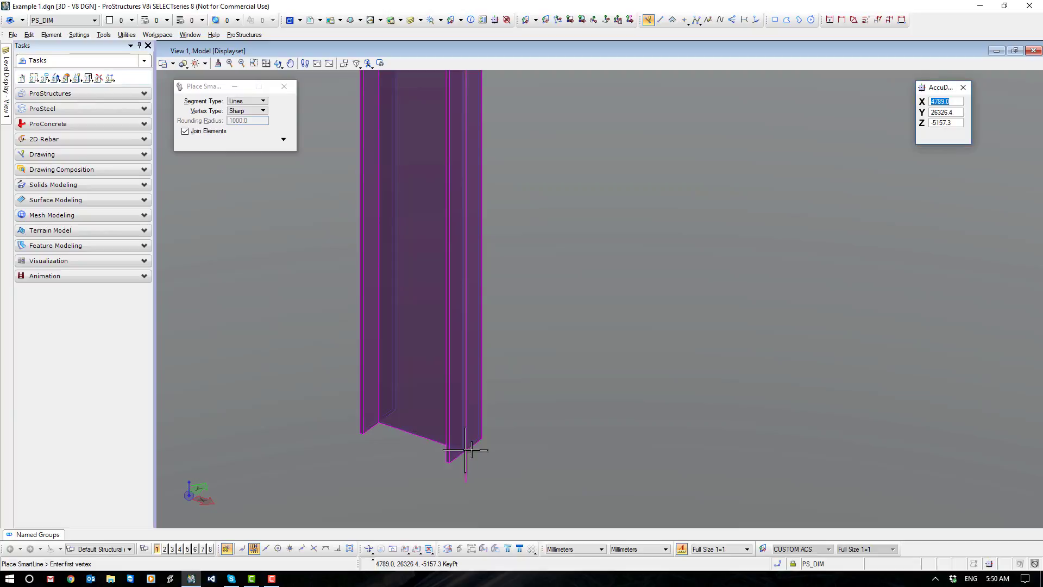
pyautogui.click(470, 450)
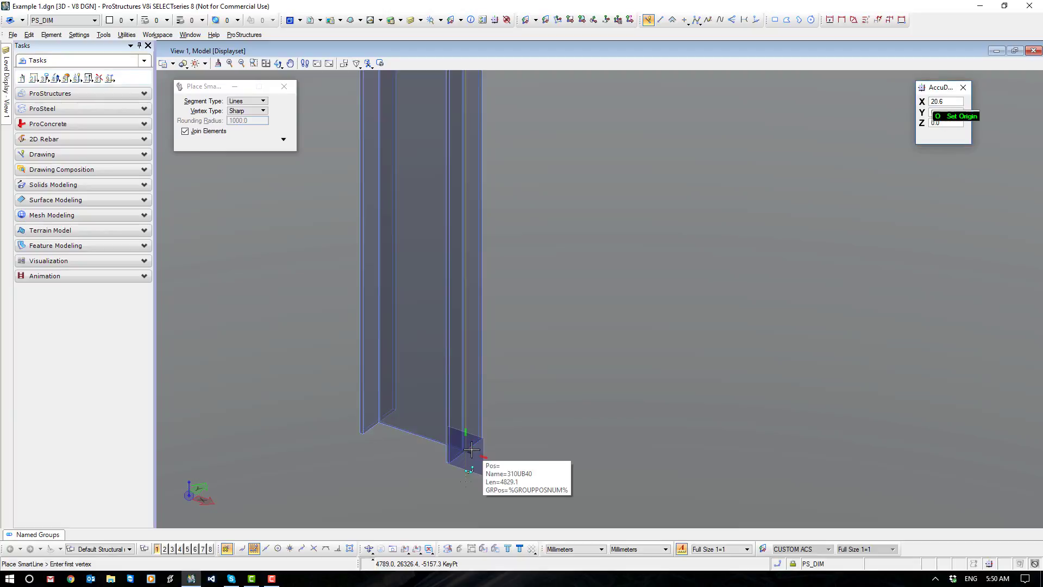
pyautogui.scroll(-5, 439, 240)
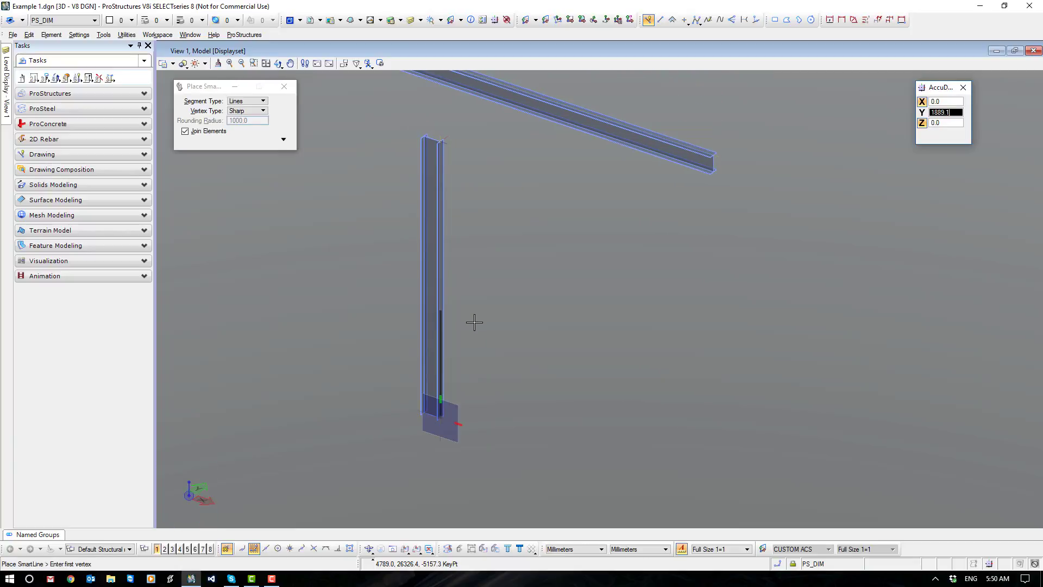
pyautogui.click(473, 284)
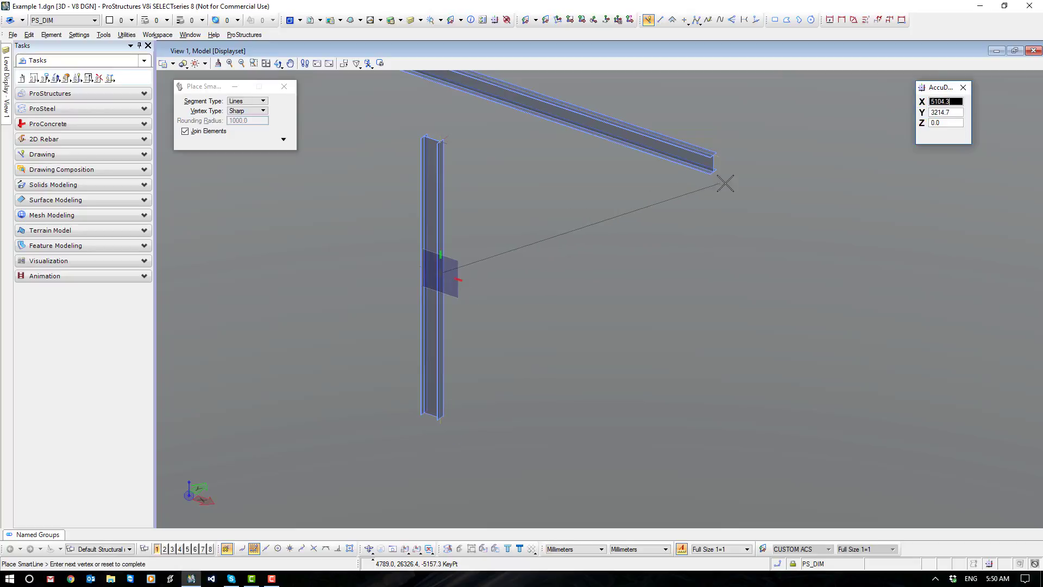
# End the SmartLine on the underside of the sloping beam, about 2.1 m along from its far end, to form a diagonal brace line.
pyautogui.scroll(3, 719, 180)
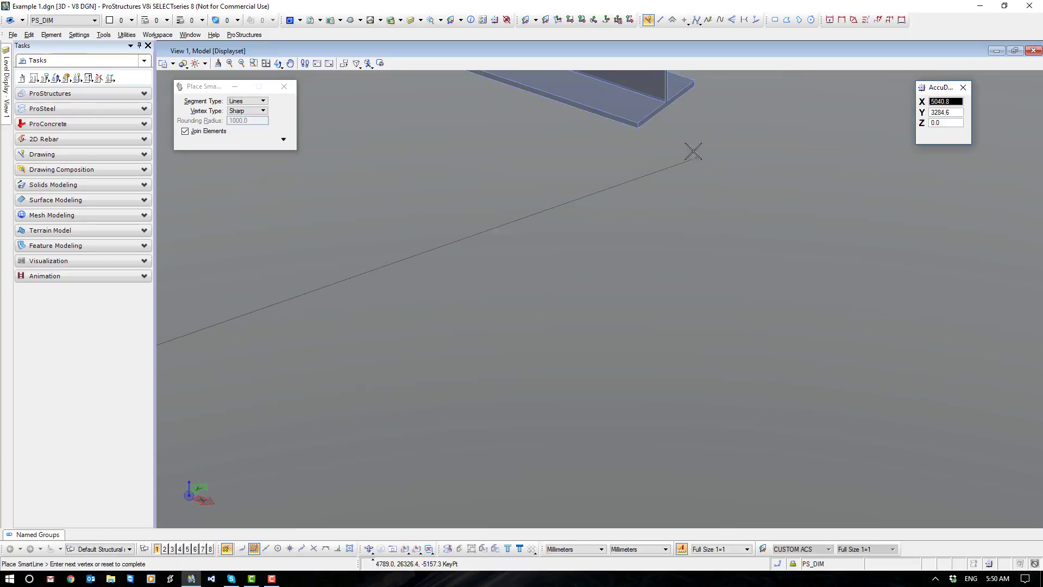
pyautogui.click(665, 107)
pyautogui.scroll(-3, 614, 295)
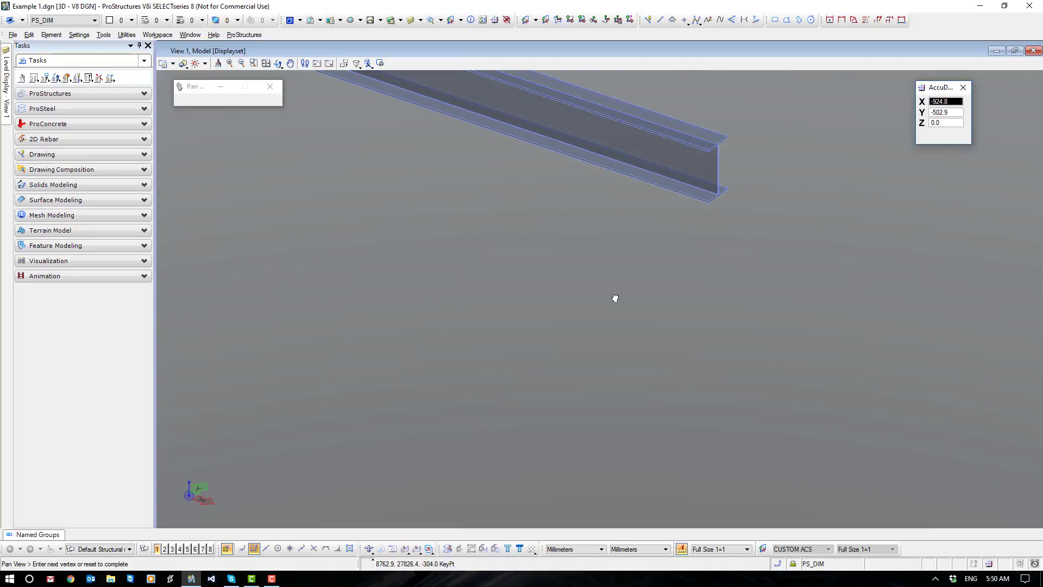
pyautogui.scroll(-1, 628, 277)
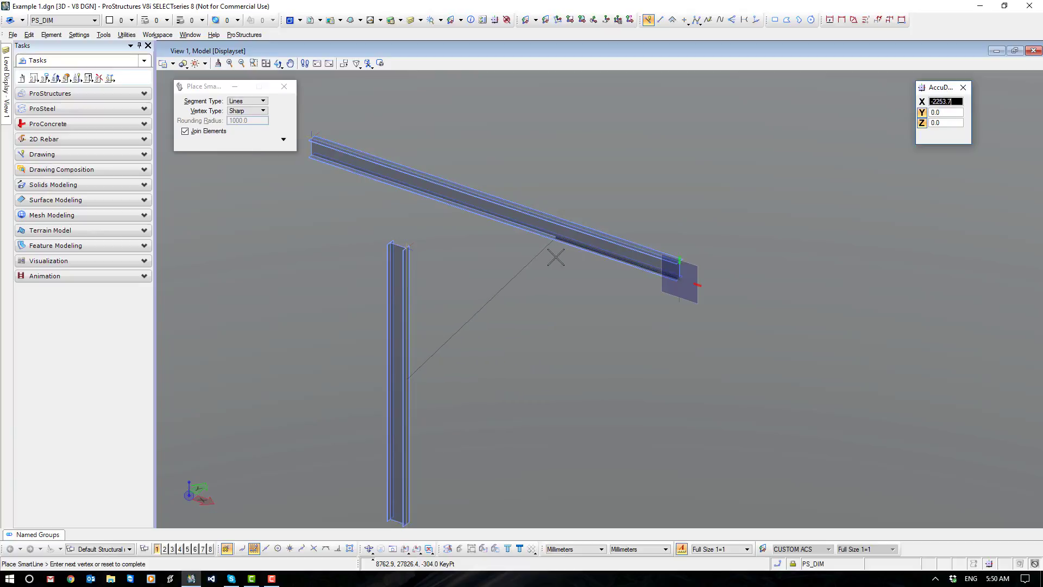
pyautogui.click(564, 256)
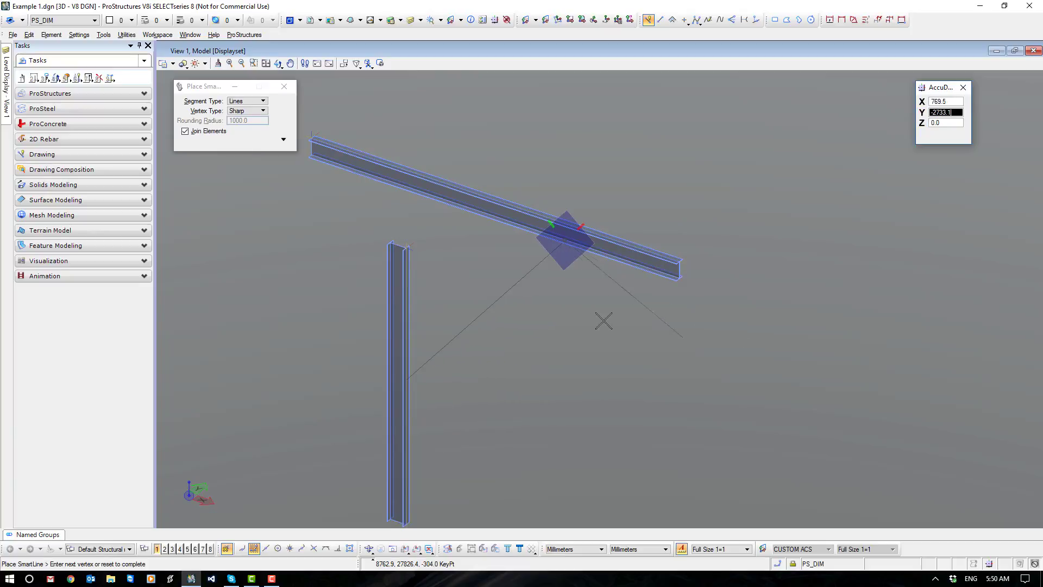
pyautogui.rightClick(581, 318)
pyautogui.press('Escape')
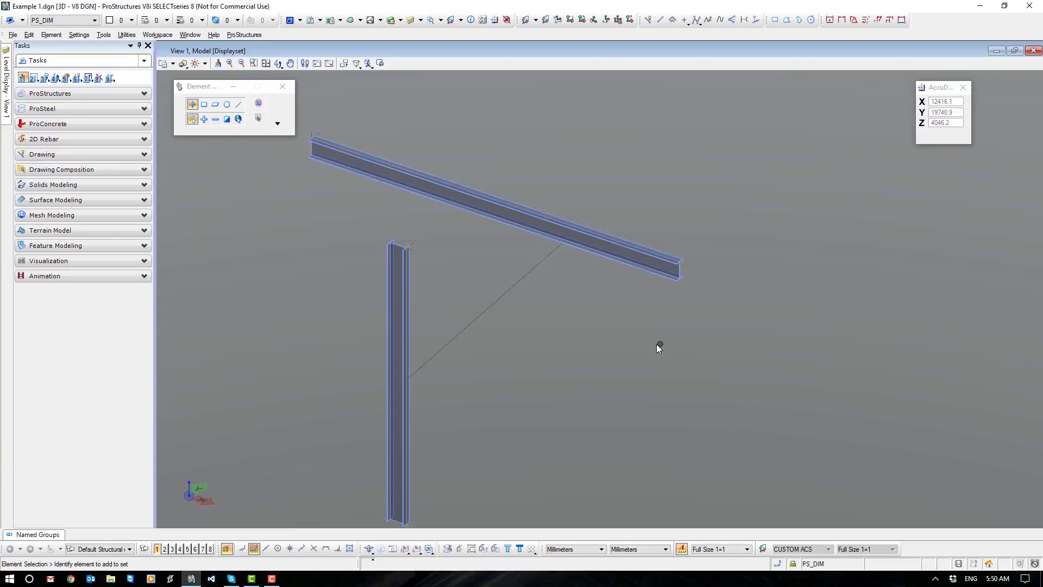
# Set up a ProSteel straight shape of class AS_EA with size 100x10EA for insertion by points.
pyautogui.keyDown('shift'); pyautogui.moveTo(658, 344); pyautogui.dragTo(608, 342, button='middle'); pyautogui.keyUp('shift')
pyautogui.moveTo(419, 336); pyautogui.dragTo(494, 313, button='middle')
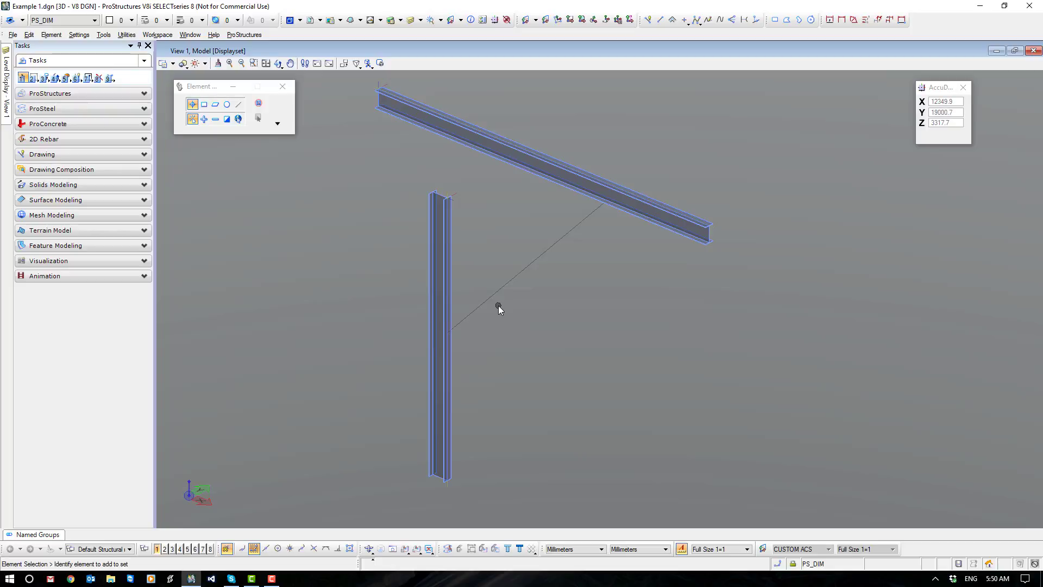
pyautogui.click(60, 108)
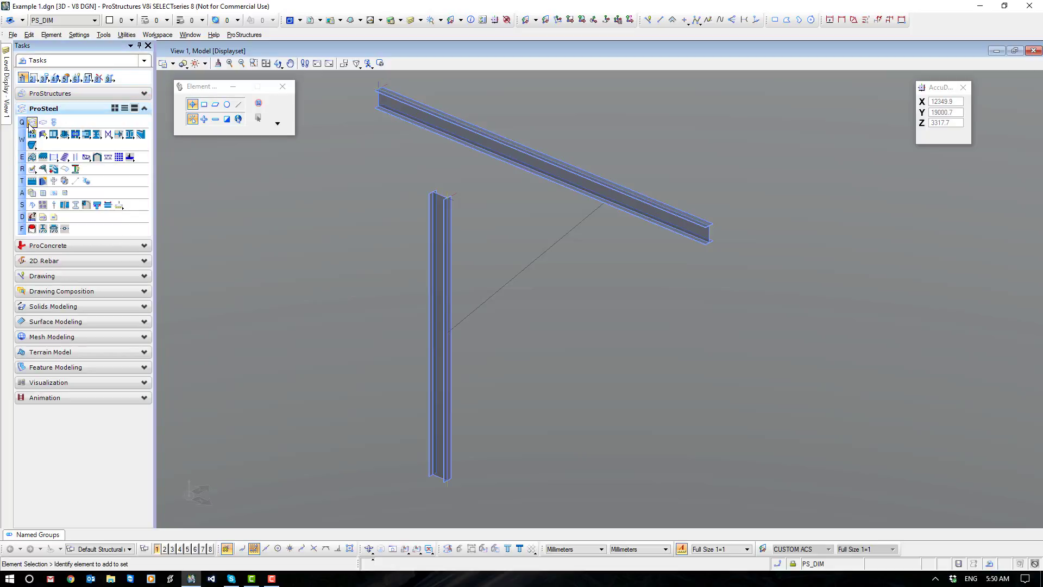
pyautogui.click(32, 123)
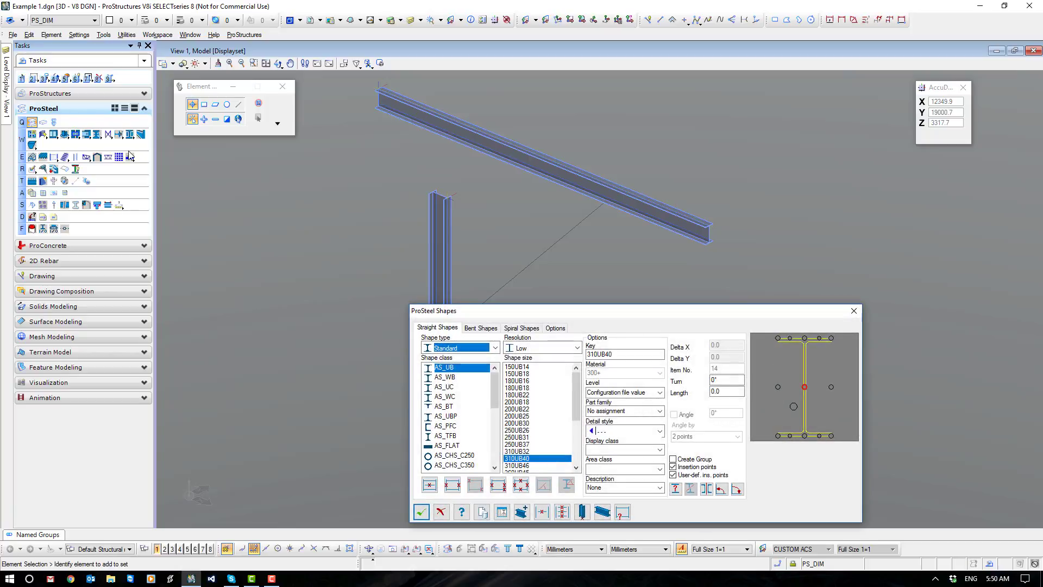
pyautogui.scroll(-3, 462, 407)
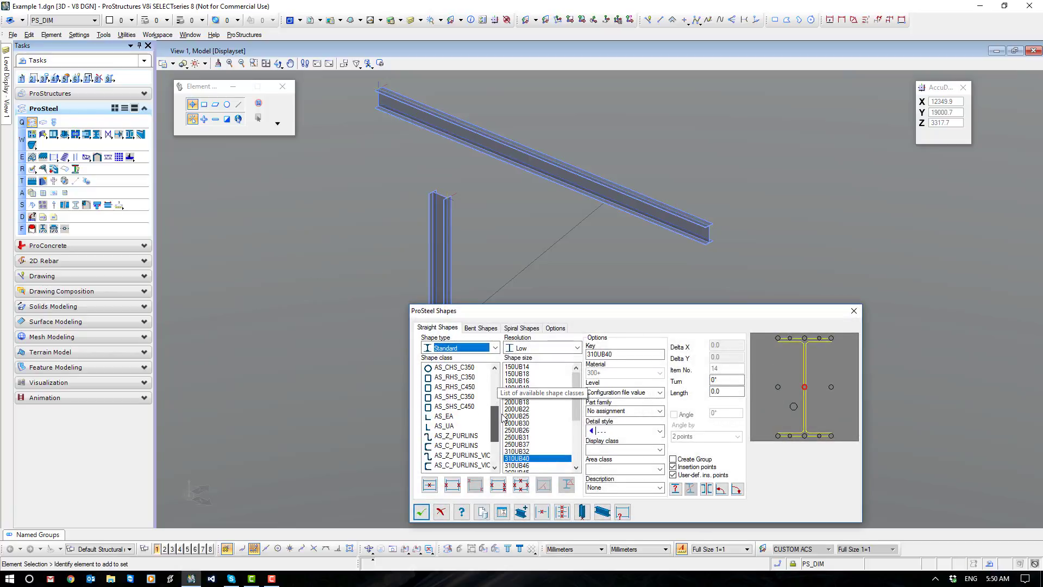
pyautogui.click(450, 416)
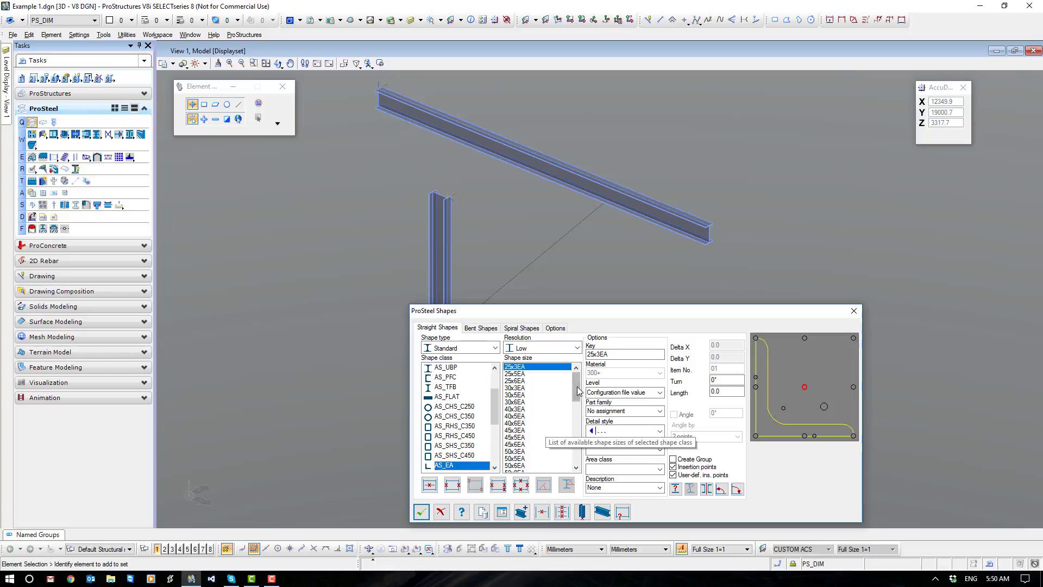
pyautogui.scroll(-1, 588, 429)
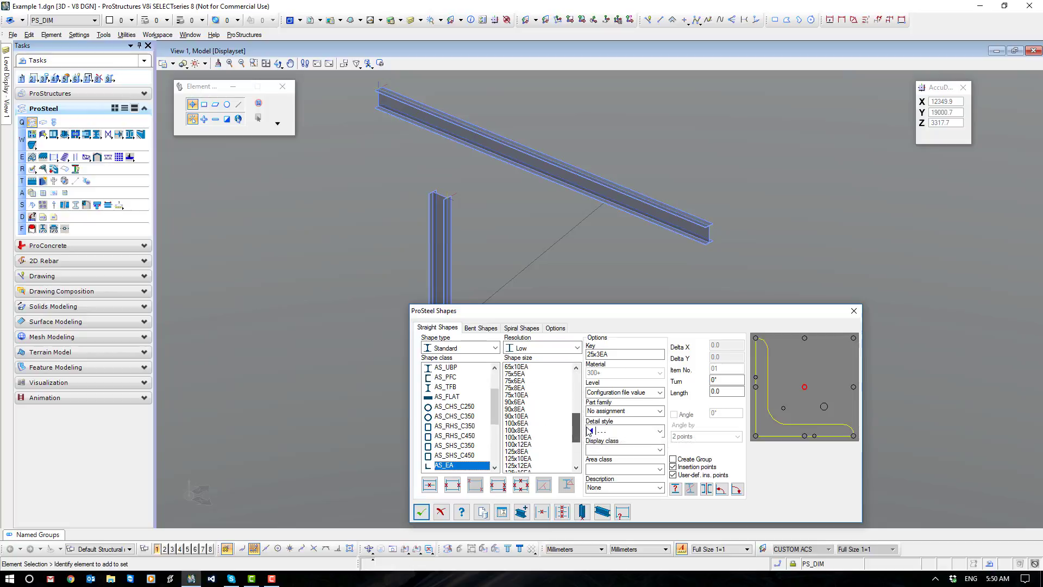
pyautogui.click(526, 437)
pyautogui.scroll(1, 526, 441)
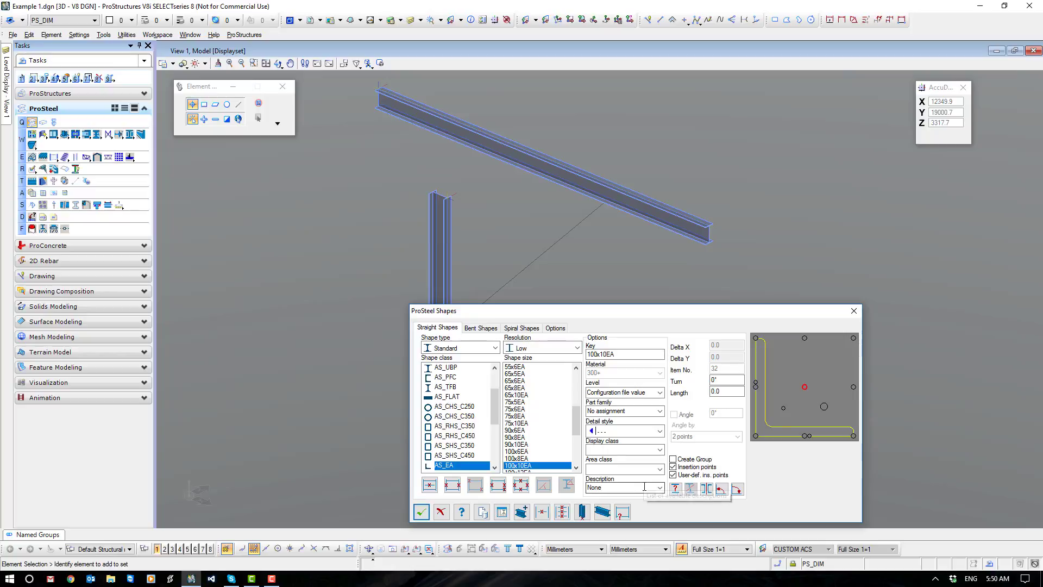
pyautogui.click(421, 511)
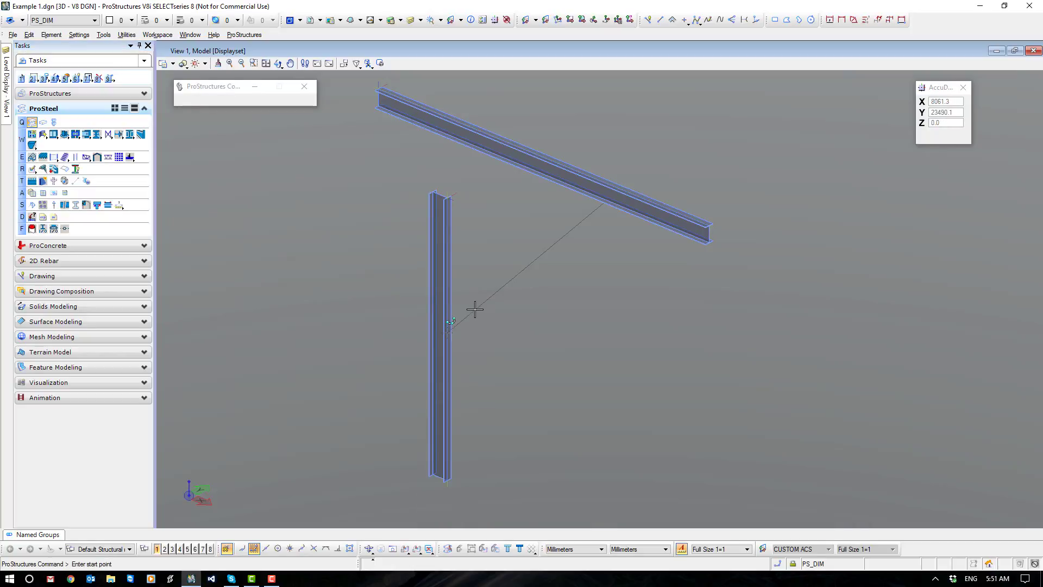
# Insert the equal angle along the diagonal line from the column to the beam, rotating it three steps about its axis before accepting.
pyautogui.click(473, 310)
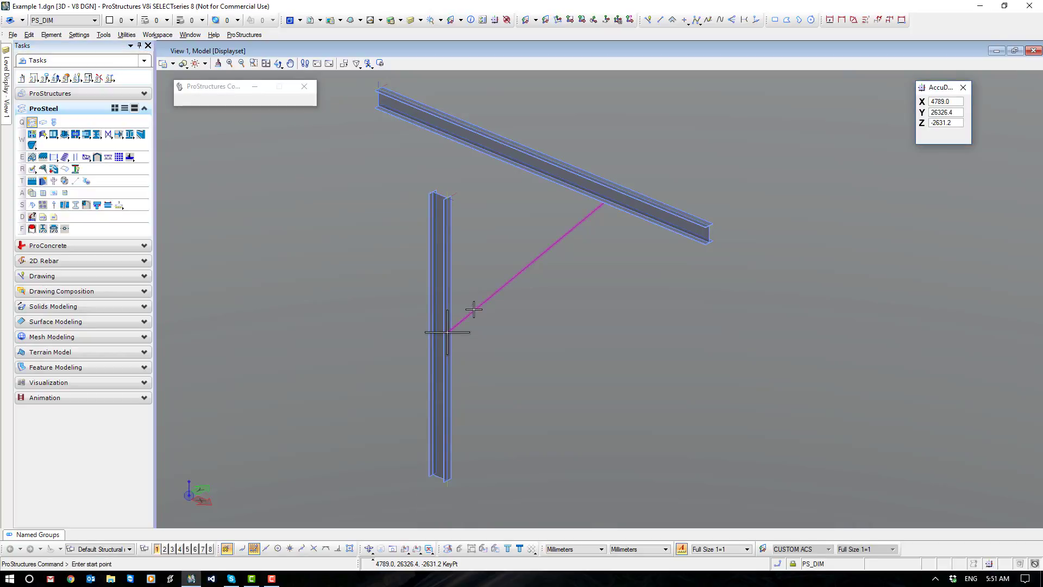
pyautogui.click(594, 220)
pyautogui.scroll(4, 594, 219)
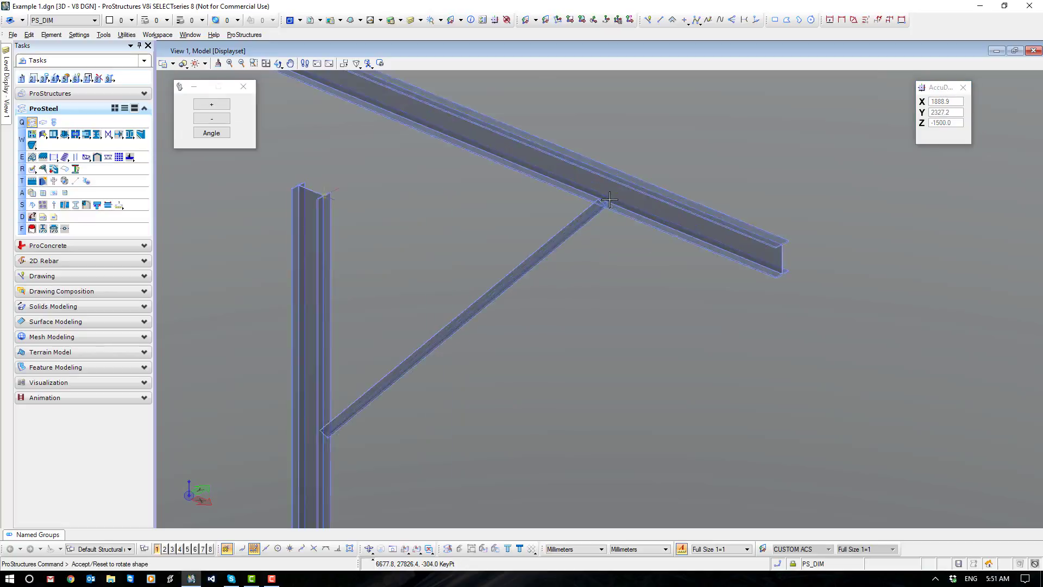
pyautogui.rightClick(603, 347)
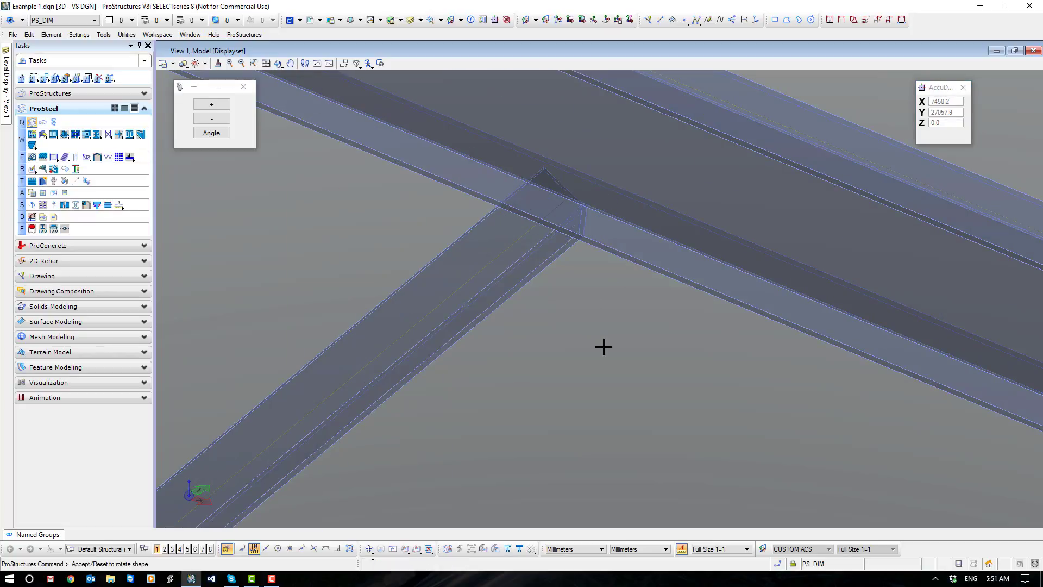
pyautogui.rightClick(603, 347)
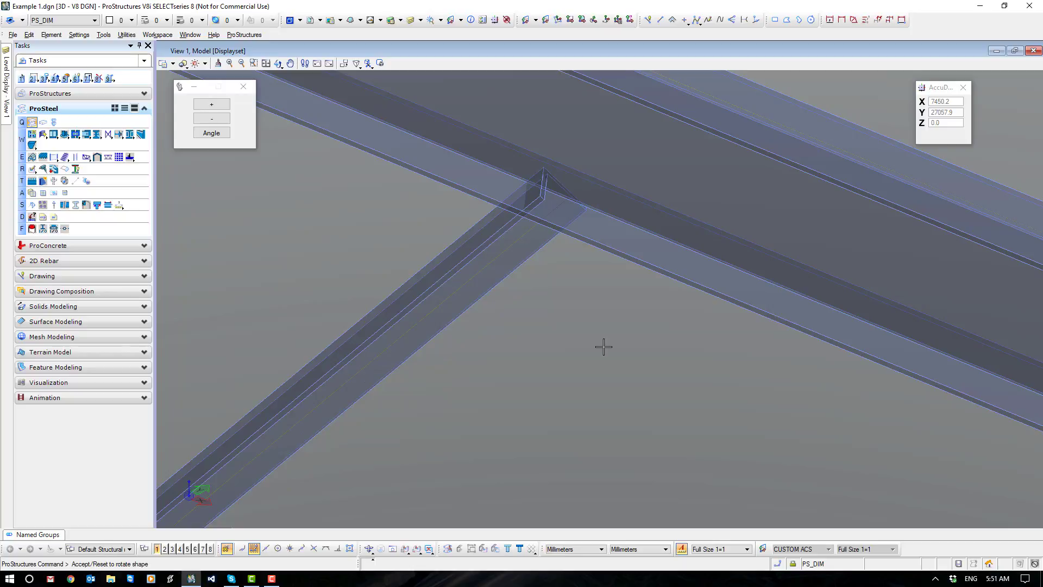
pyautogui.rightClick(602, 347)
pyautogui.click(603, 346)
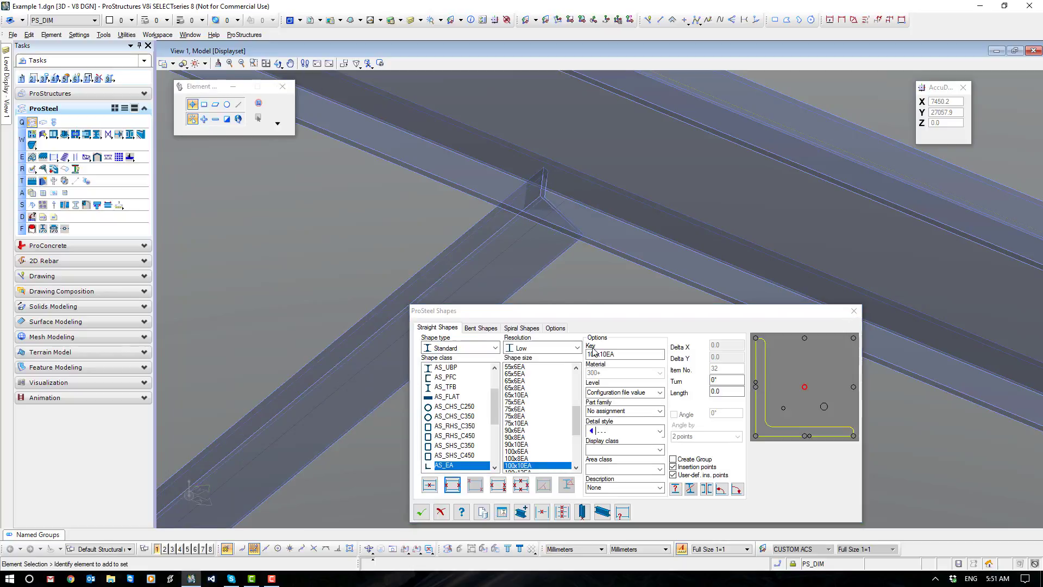
pyautogui.click(435, 507)
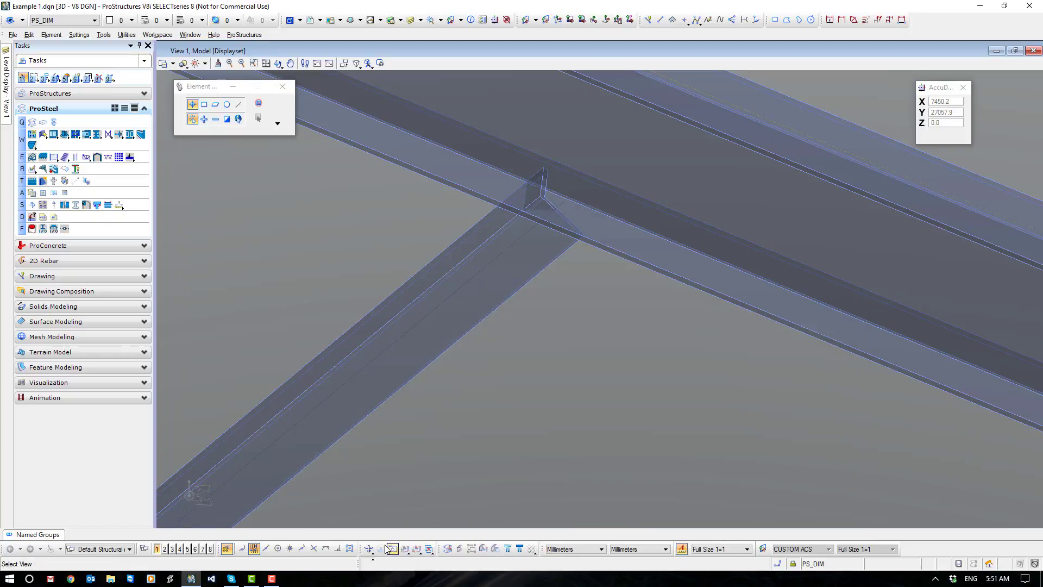
# Examine in top view how both ends of the angle brace meet the column flange and the beam.
pyautogui.click(381, 549)
pyautogui.click(488, 492)
pyautogui.moveTo(622, 108); pyautogui.dragTo(569, 288, button='middle')
pyautogui.scroll(4, 564, 287)
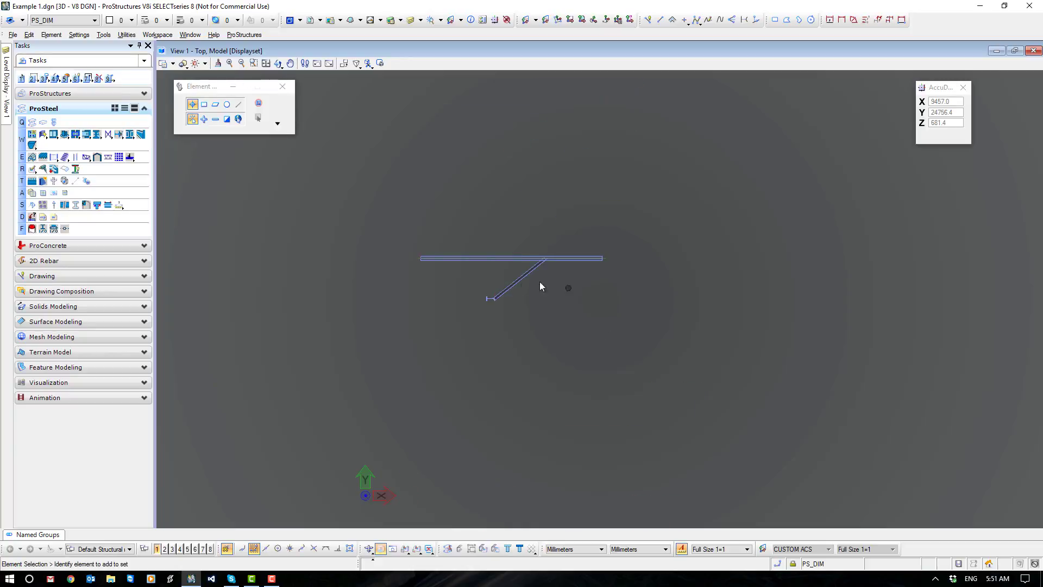
pyautogui.scroll(10, 440, 363)
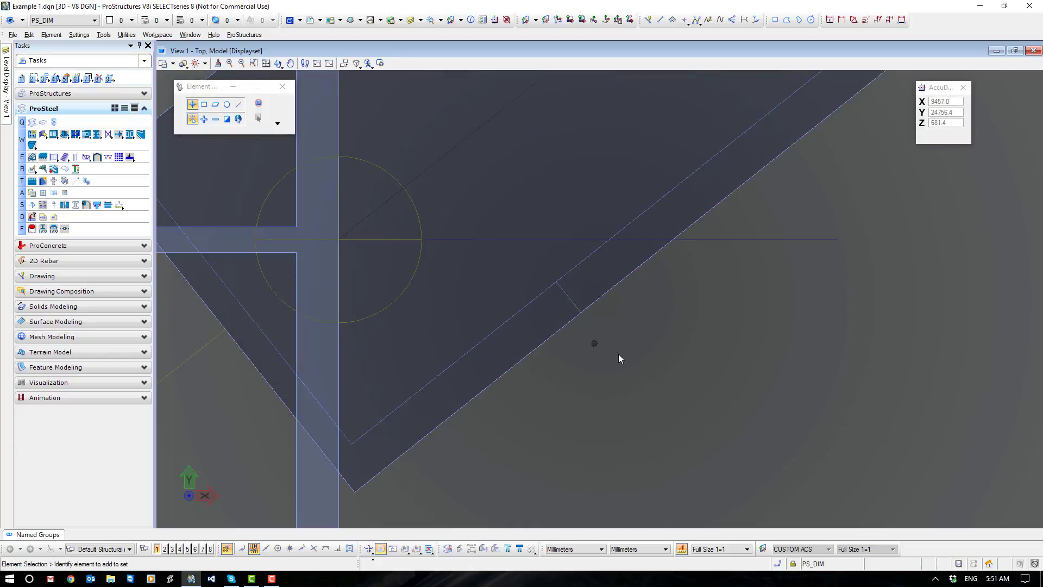
pyautogui.scroll(-5, 619, 354)
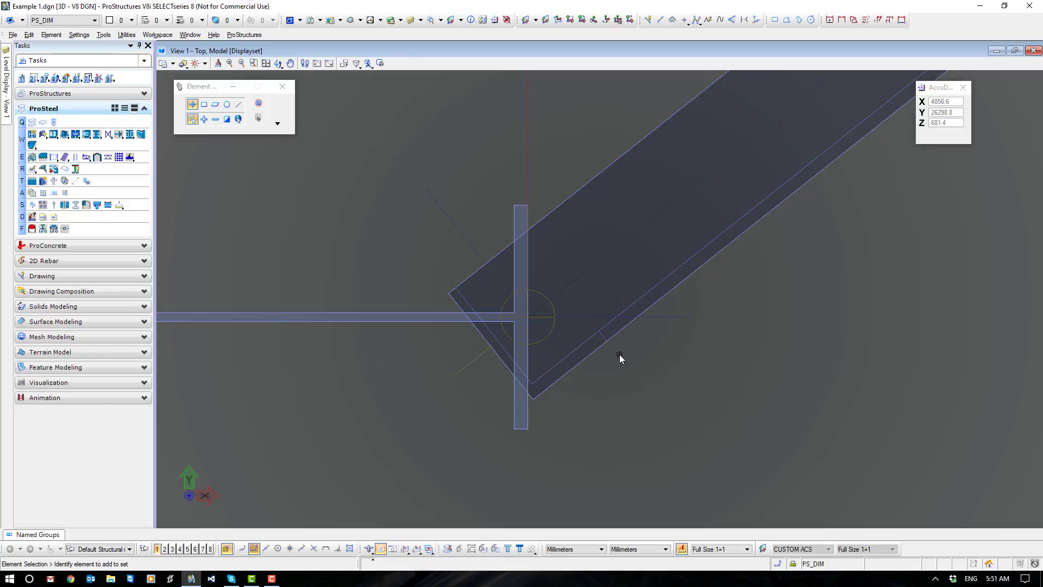
pyautogui.scroll(-10, 700, 247)
pyautogui.moveTo(764, 220); pyautogui.dragTo(382, 434, button='middle')
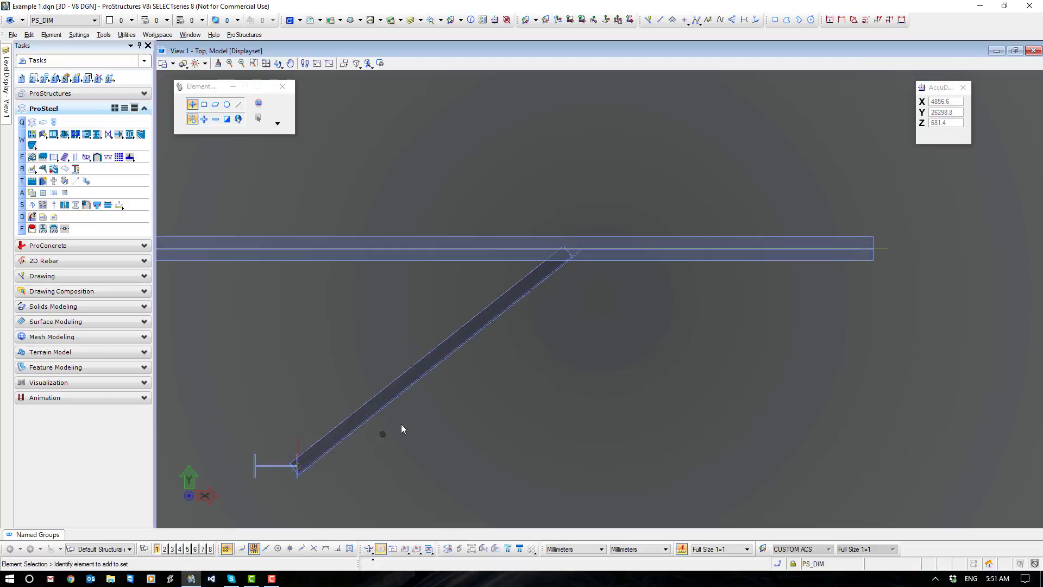
pyautogui.scroll(5, 563, 271)
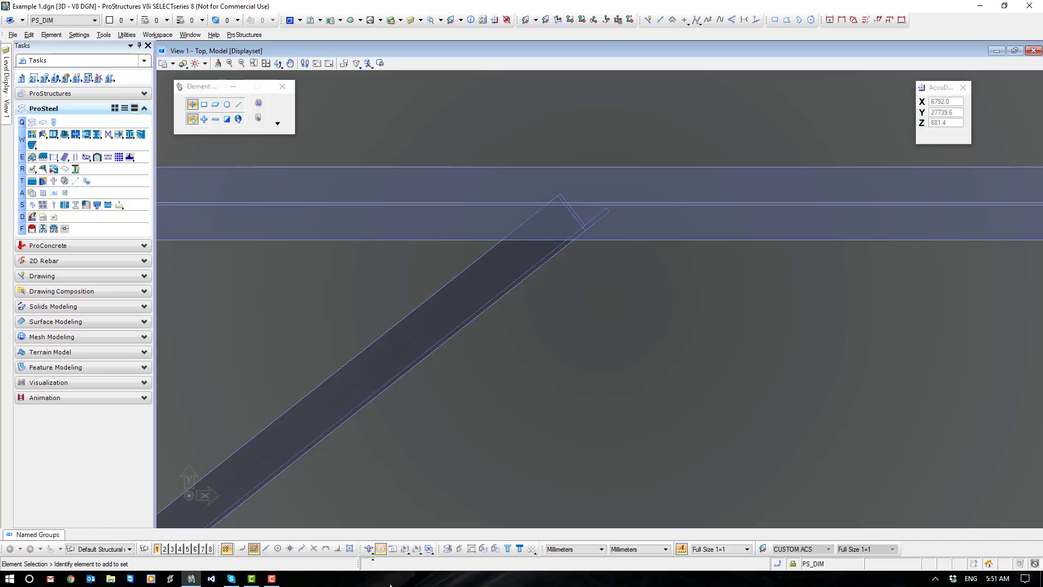
# Return to an isometric view and inspect the brace between the column and the beam from a 3D angle.
pyautogui.click(372, 550)
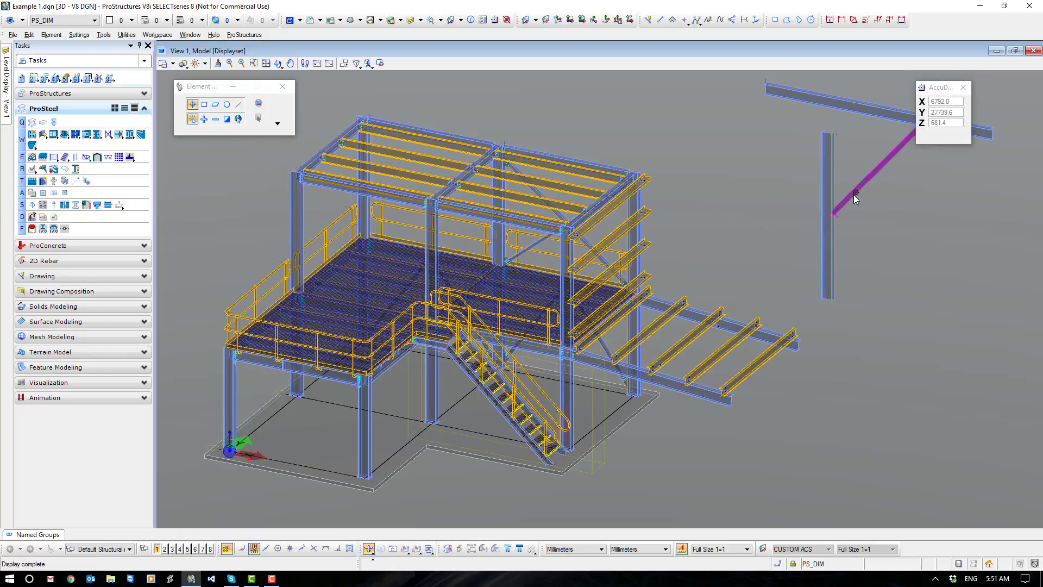
pyautogui.scroll(10, 854, 196)
pyautogui.scroll(-7, 855, 273)
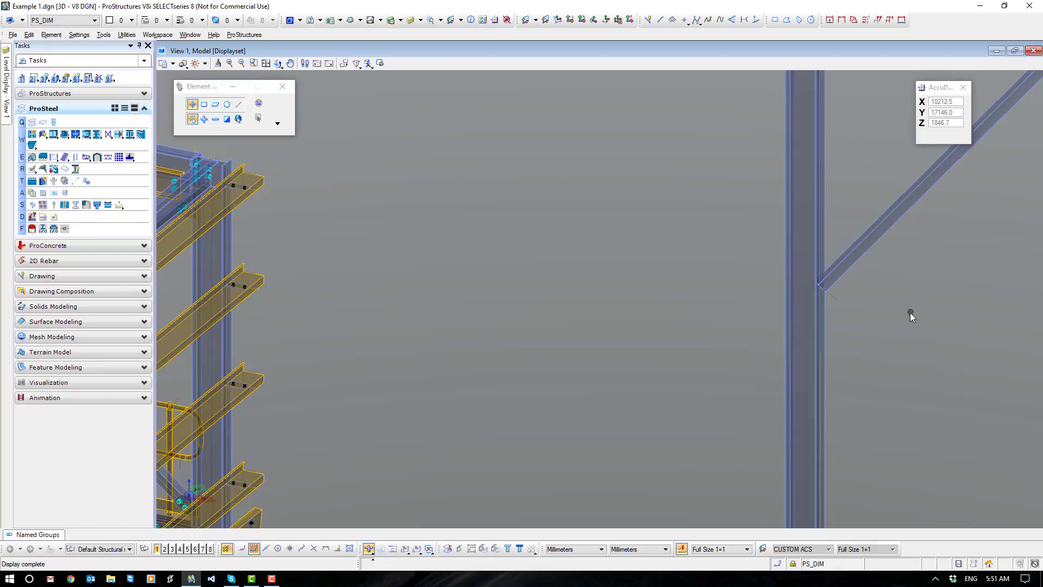
pyautogui.moveTo(910, 311); pyautogui.dragTo(623, 313, button='middle')
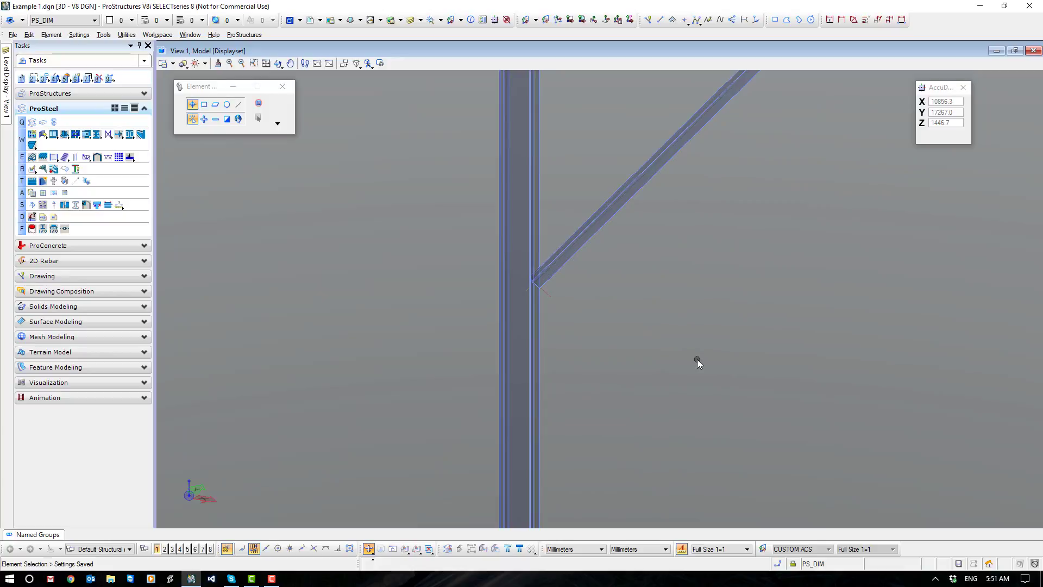
pyautogui.moveTo(714, 265); pyautogui.dragTo(477, 430, button='middle')
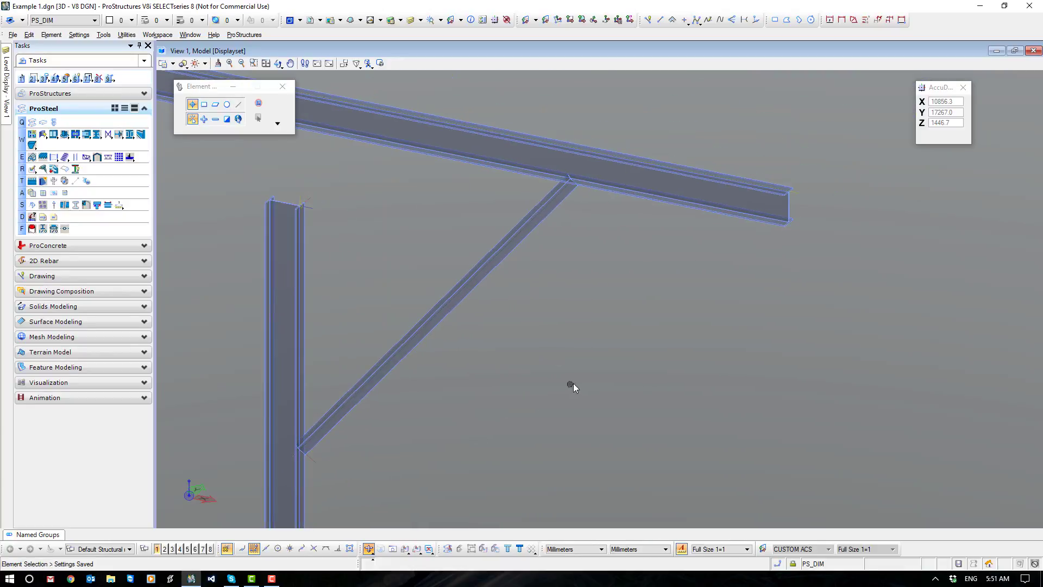
pyautogui.keyDown('shift'); pyautogui.moveTo(707, 342); pyautogui.dragTo(605, 305, button='middle'); pyautogui.keyUp('shift')
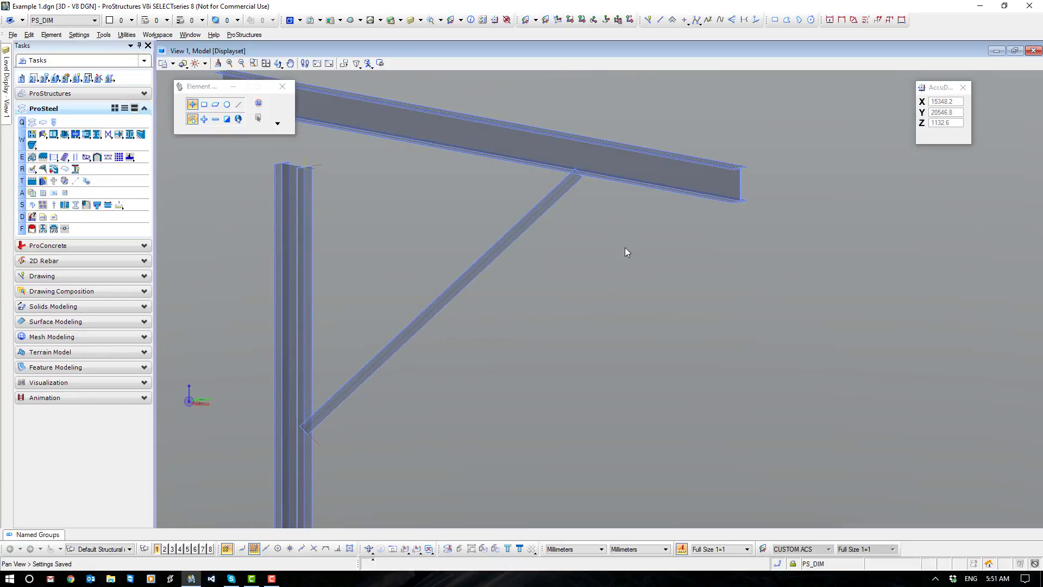
# Align the view and coordinate system to the face of the angle brace at its beam end.
pyautogui.moveTo(624, 248); pyautogui.dragTo(637, 270, button='middle')
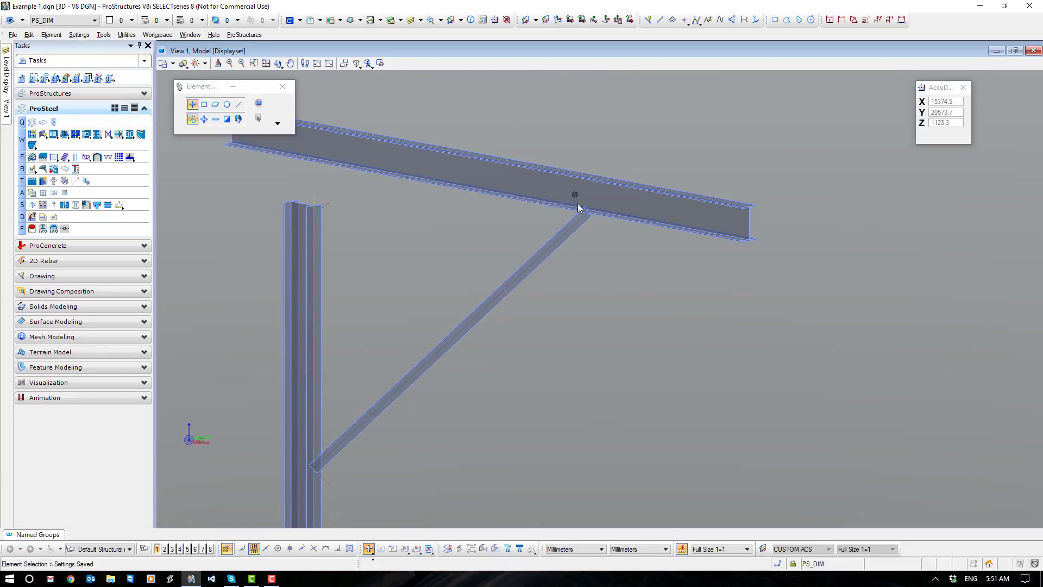
pyautogui.scroll(3, 598, 224)
pyautogui.moveTo(598, 224); pyautogui.dragTo(612, 279, button='middle')
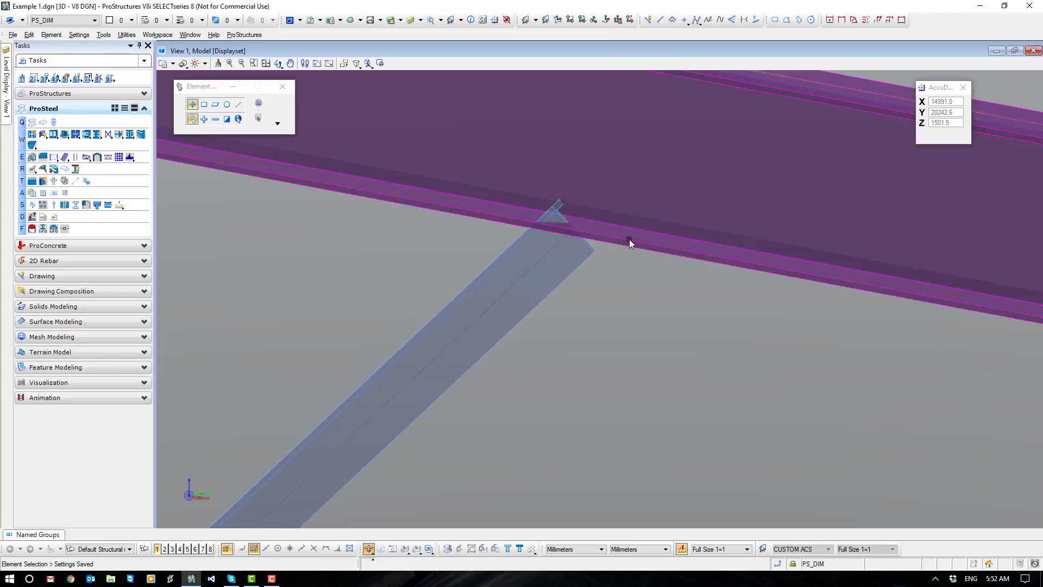
pyautogui.moveTo(629, 239)
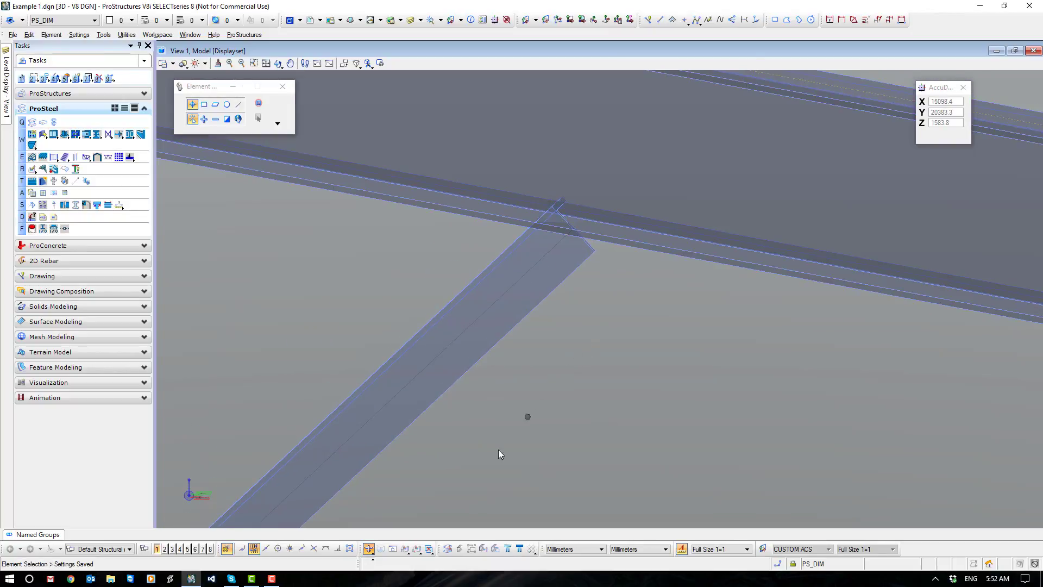
pyautogui.click(405, 548)
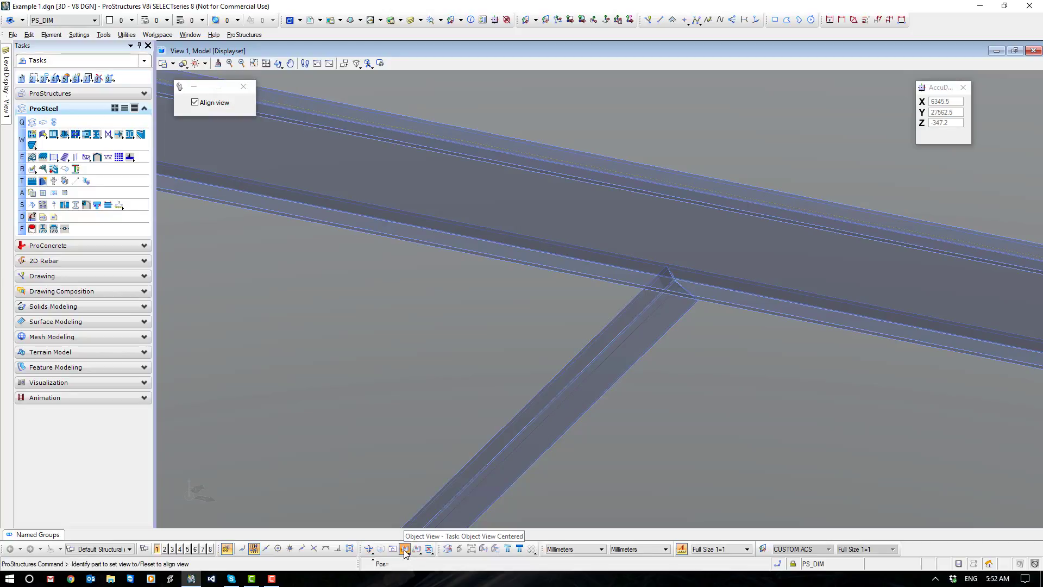
pyautogui.click(195, 102)
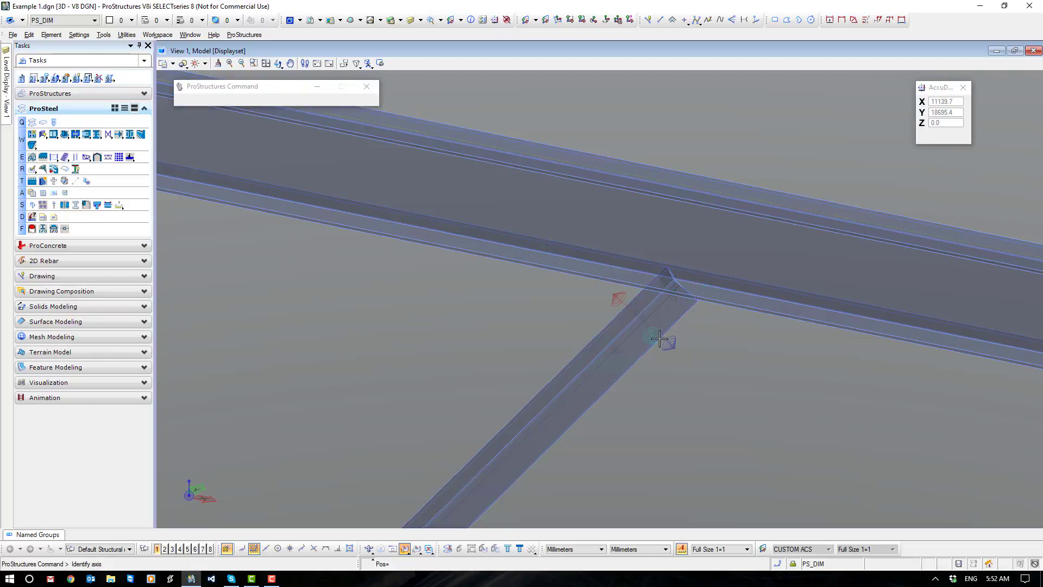
pyautogui.click(661, 338)
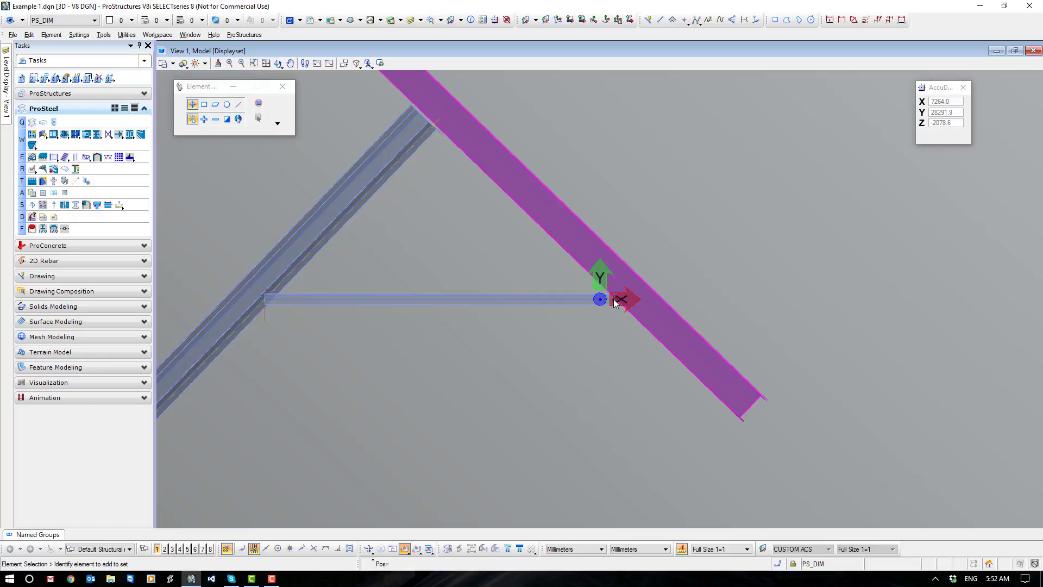
pyautogui.scroll(5, 617, 326)
pyautogui.scroll(-3, 579, 413)
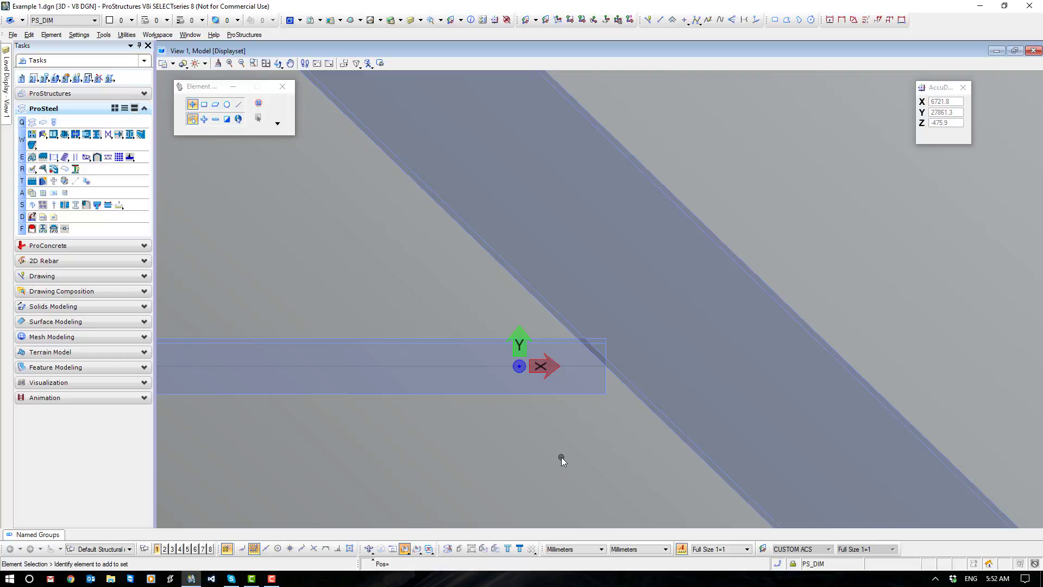
# Set up a ProSteel straight shape of class AS_FLAT with size 100x10 for insertion by points.
pyautogui.click(33, 123)
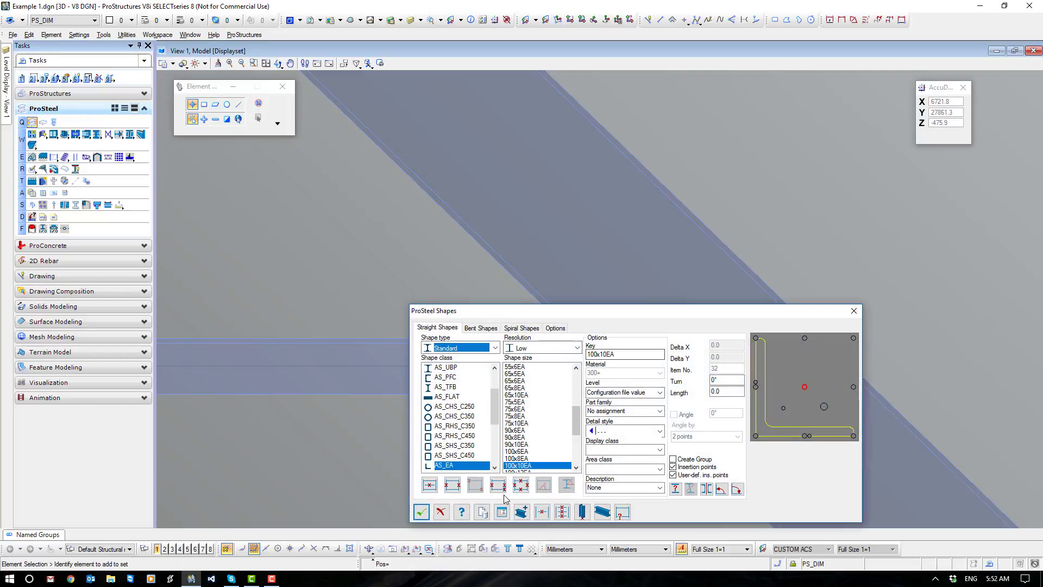
pyautogui.click(450, 396)
pyautogui.scroll(2, 477, 419)
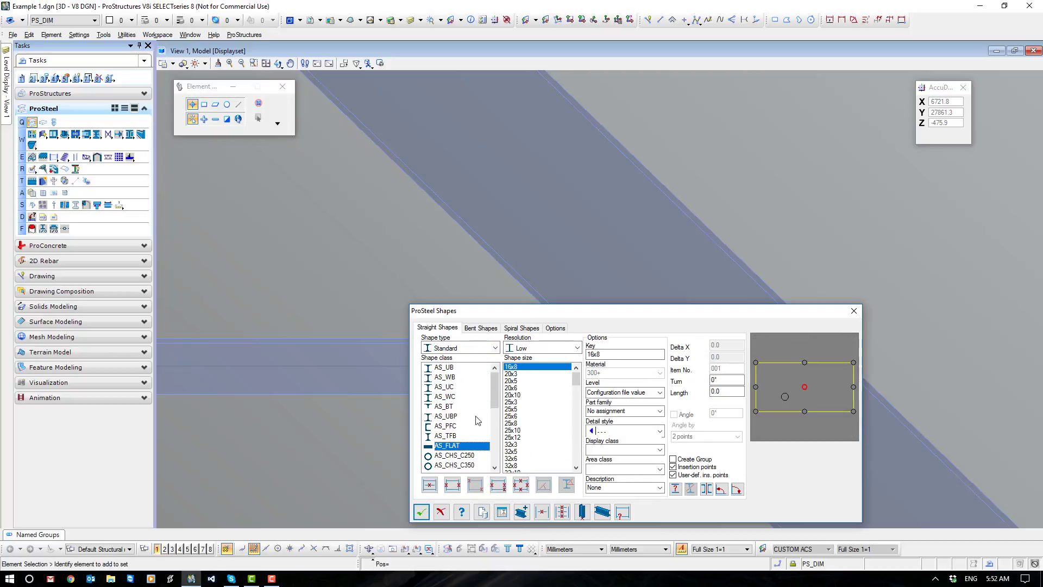
pyautogui.moveTo(577, 380); pyautogui.dragTo(577, 421)
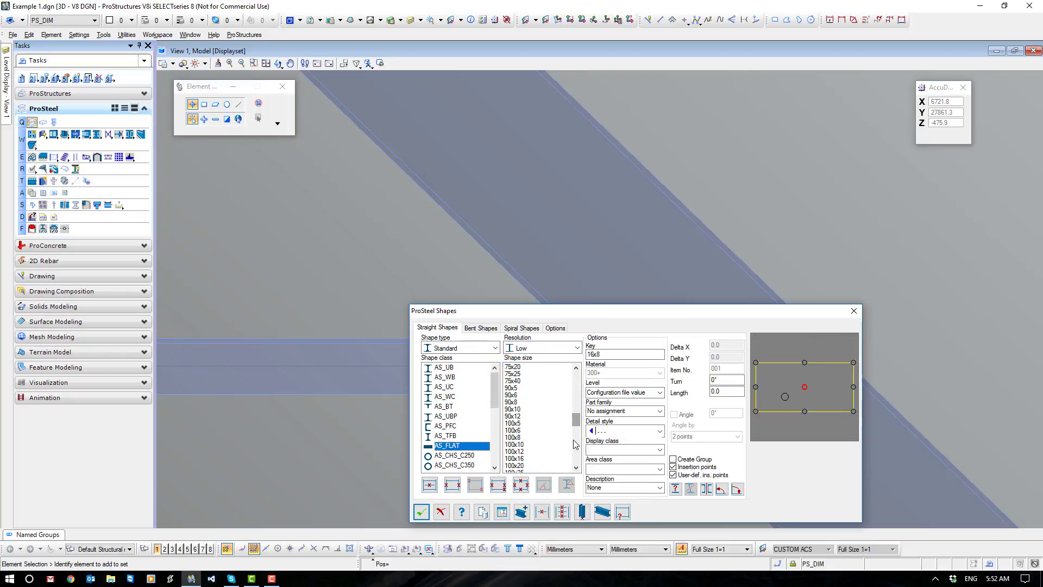
pyautogui.click(513, 444)
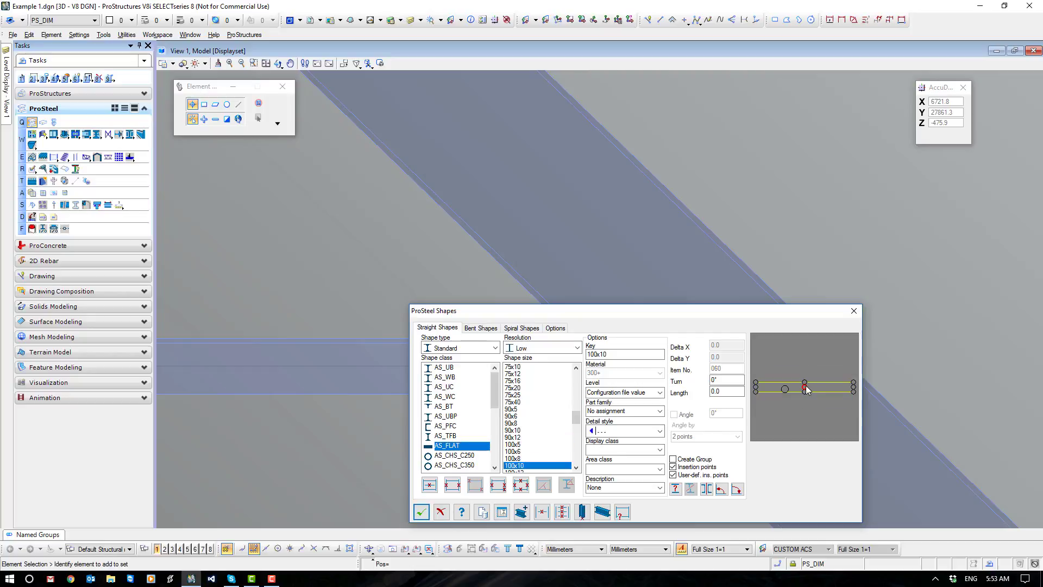
pyautogui.click(452, 485)
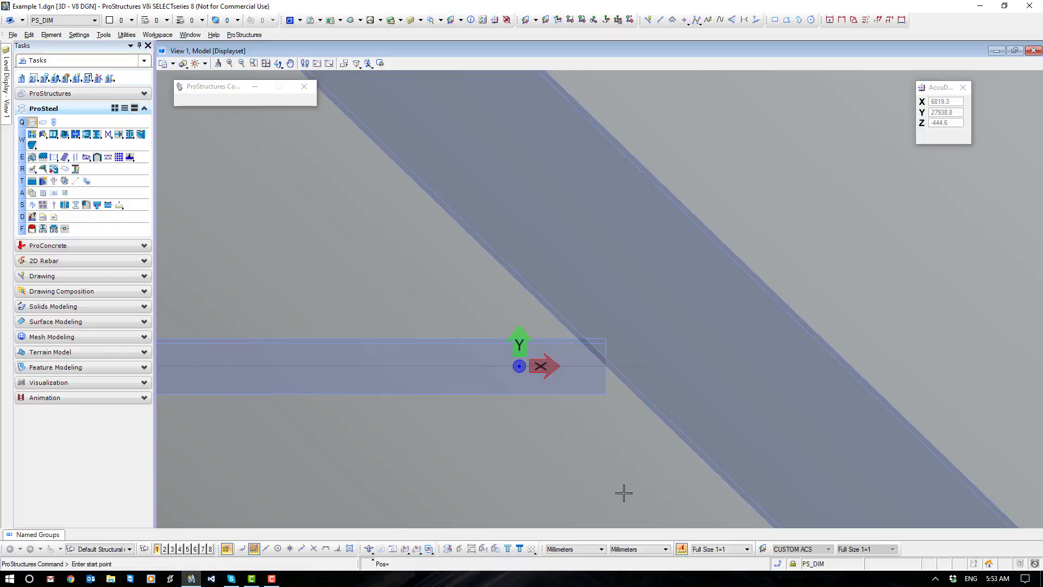
# Insert the flat from the midpoint of the brace's beam end back along its centreline, about 249 mm long, and accept its orientation.
pyautogui.click(606, 366)
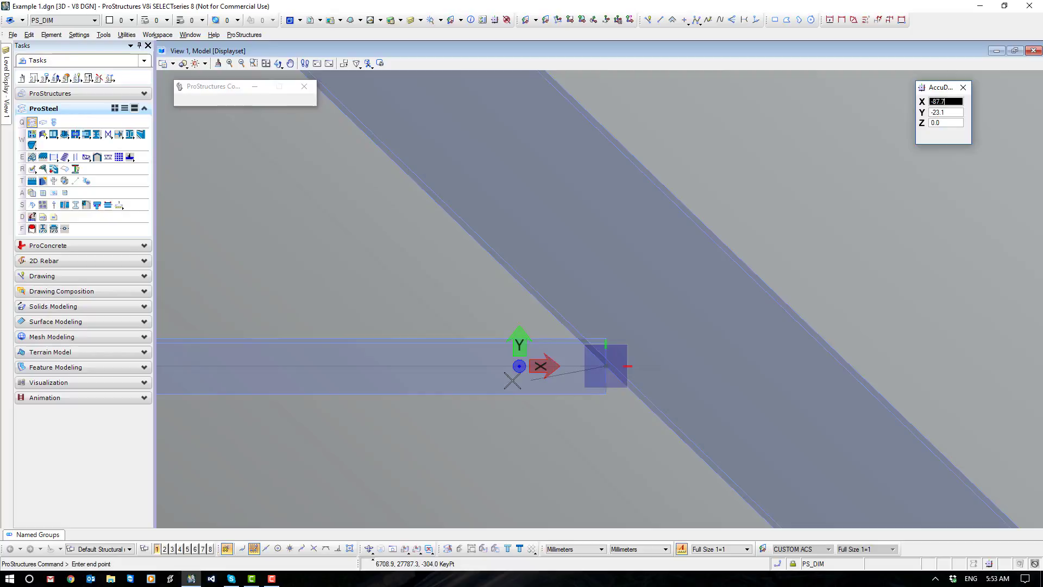
pyautogui.press('Return')
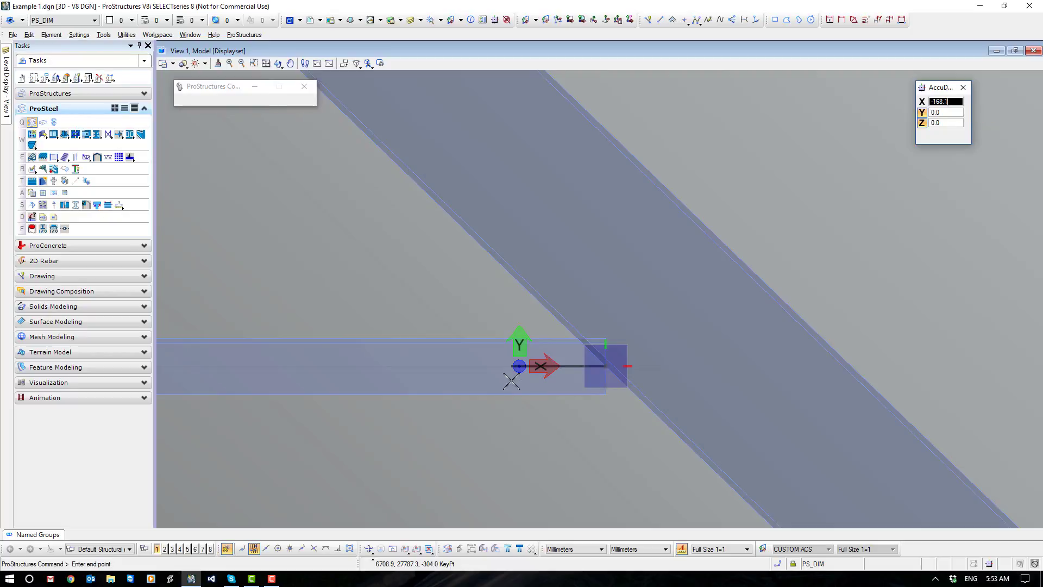
pyautogui.click(465, 411)
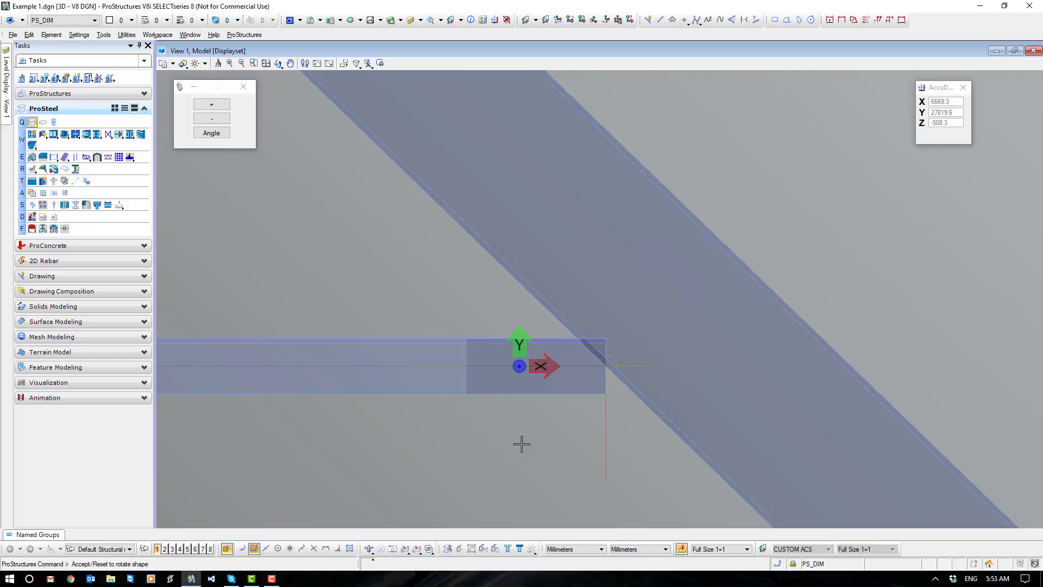
pyautogui.click(520, 443)
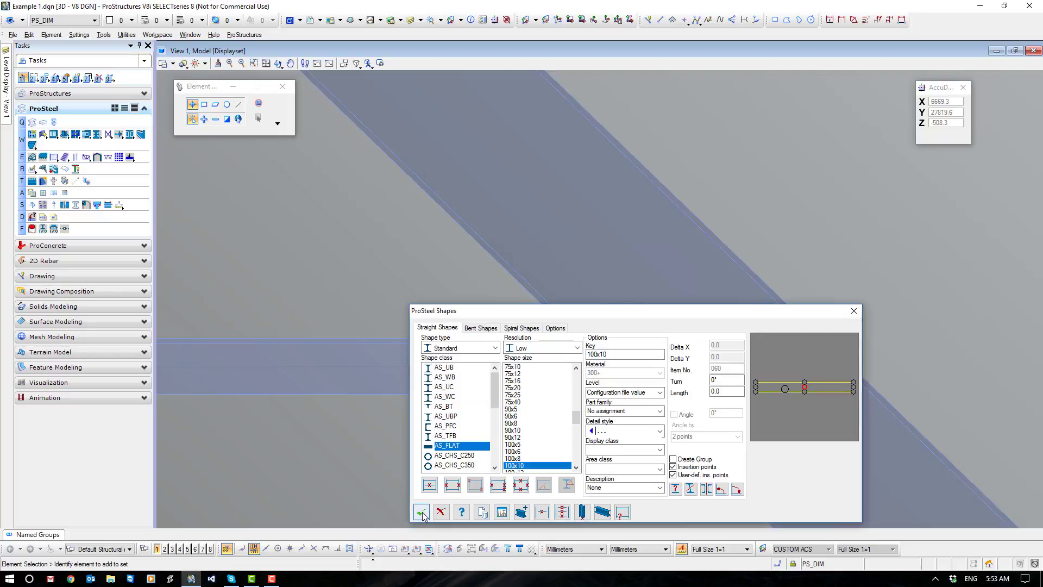
pyautogui.click(422, 512)
# Realign the view and coordinate system to the edge of the new flat so its thickness against the angle shows.
pyautogui.click(392, 548)
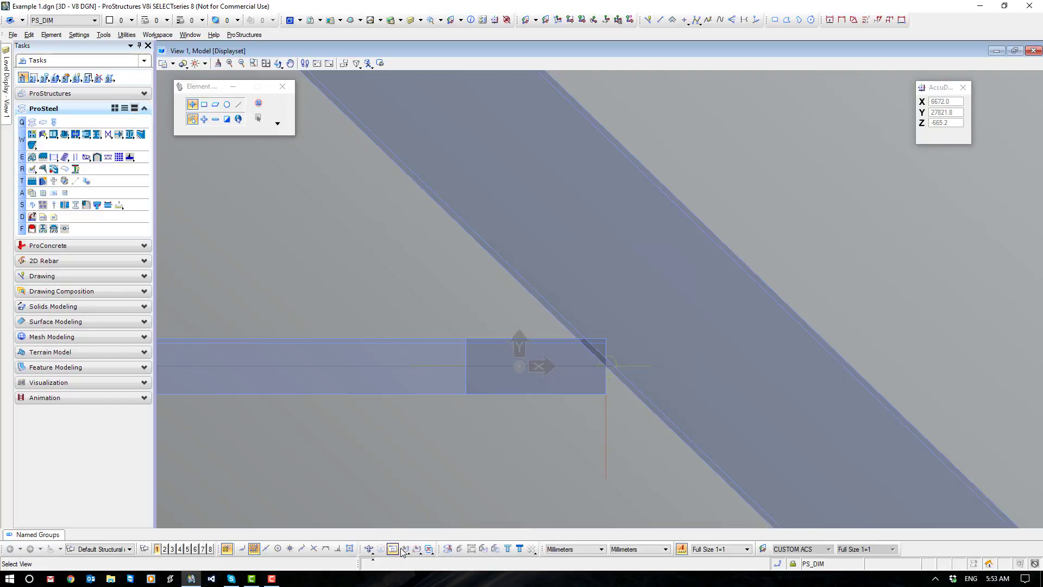
pyautogui.click(405, 549)
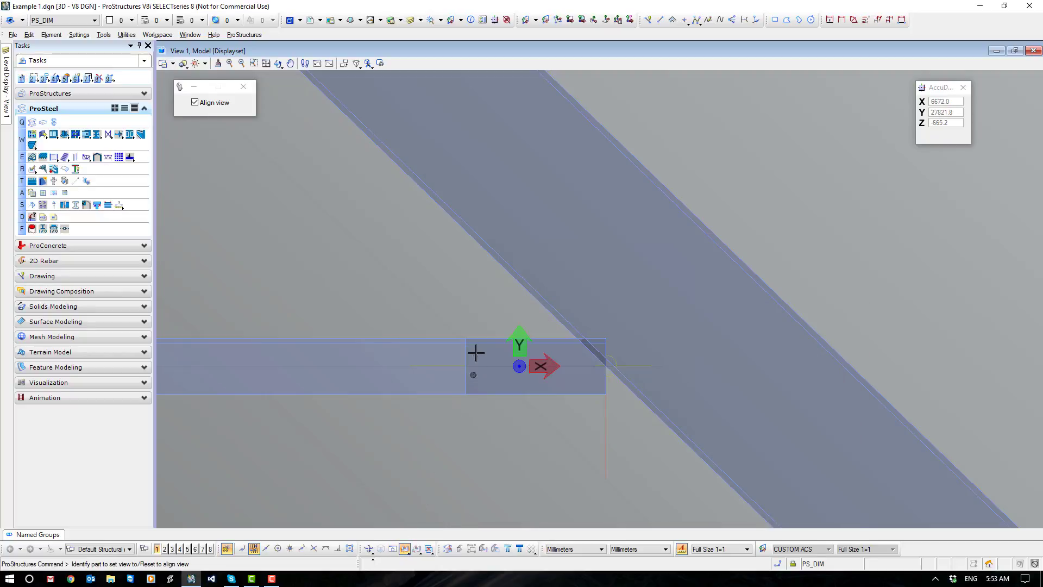
pyautogui.click(195, 103)
pyautogui.click(194, 102)
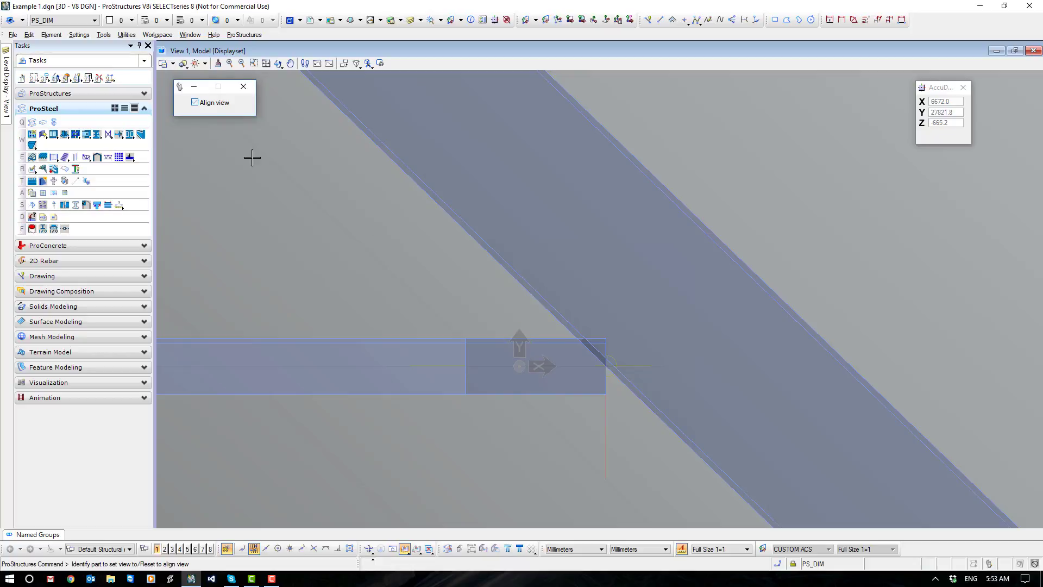
pyautogui.click(496, 341)
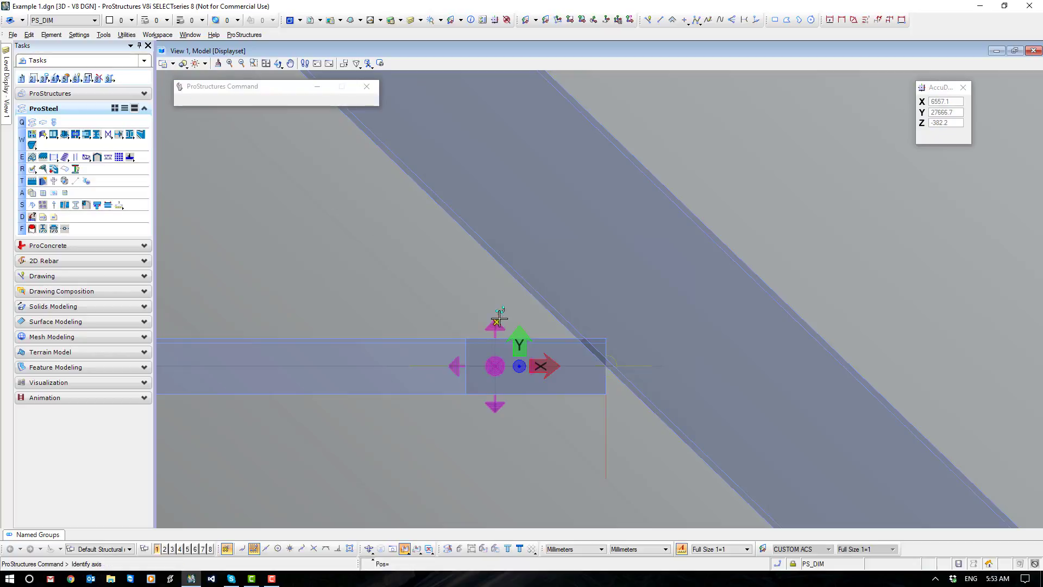
pyautogui.click(497, 322)
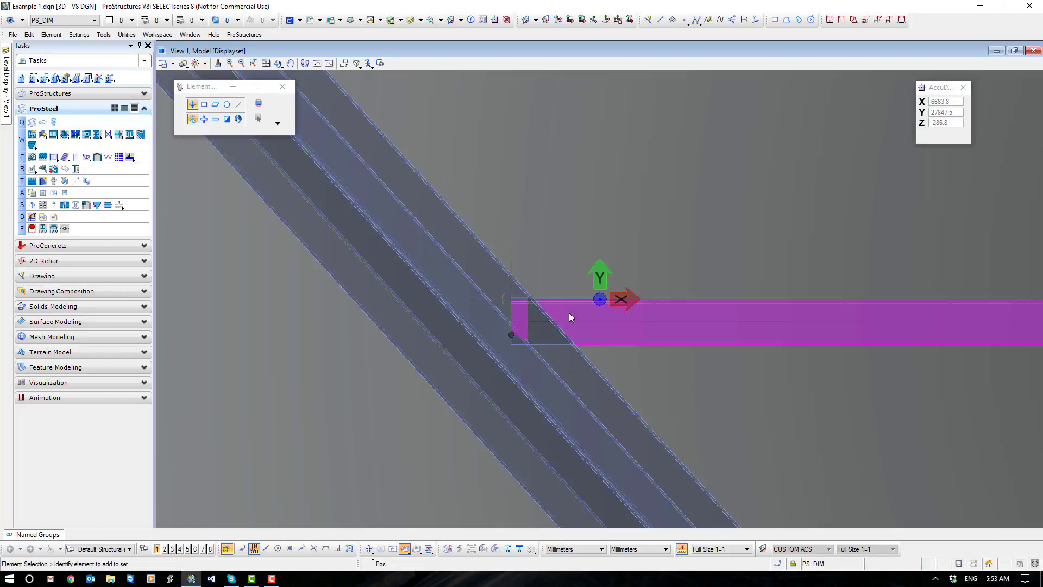
# Move the flat 5 mm in the Y direction so it sits against the outer face of the angle leg, and check the contact.
pyautogui.scroll(3, 620, 297)
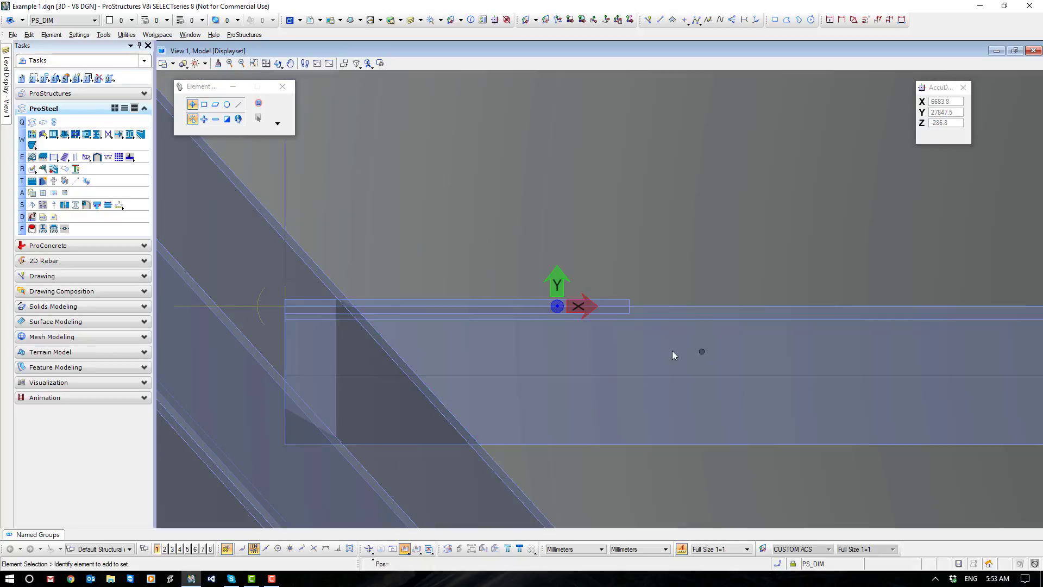
pyautogui.click(625, 303)
pyautogui.rightClick(648, 275)
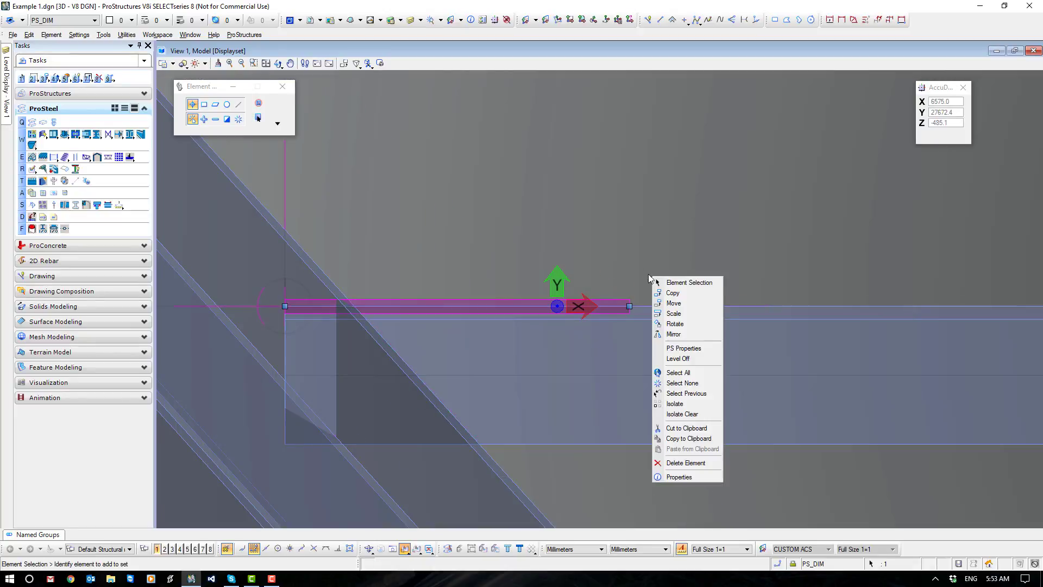
pyautogui.click(673, 303)
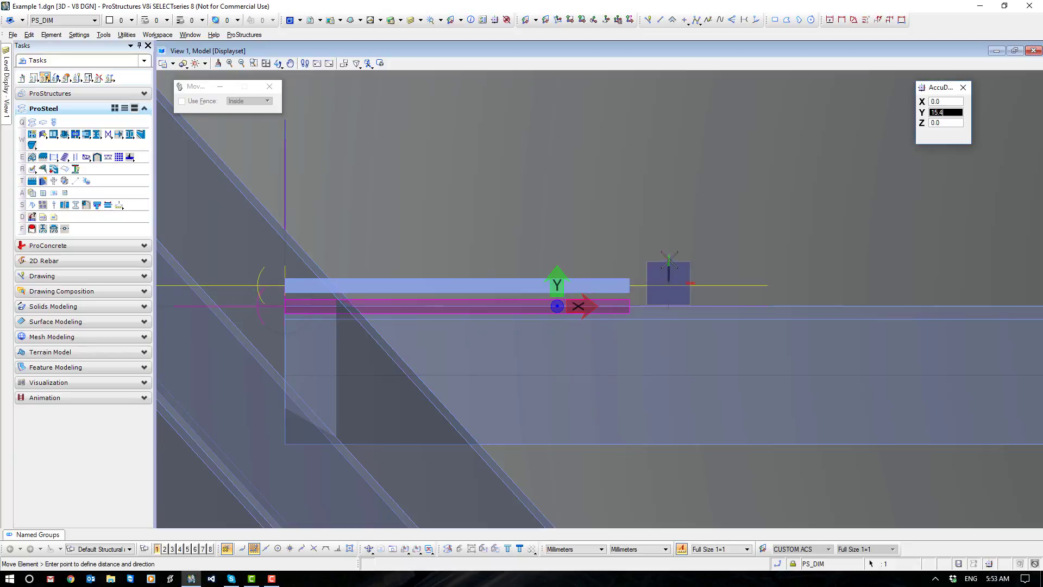
pyautogui.write('5')
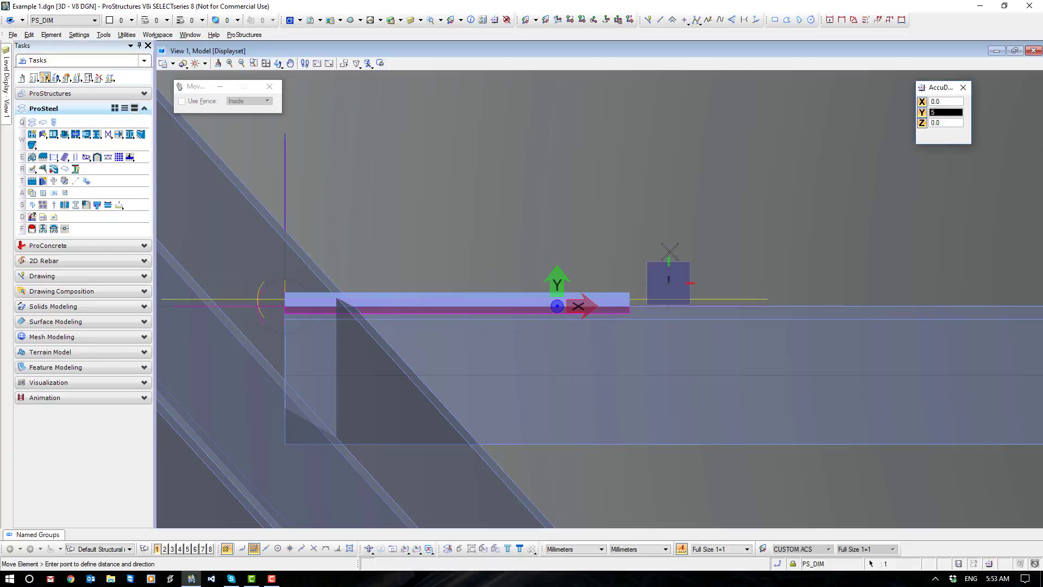
pyautogui.click(670, 252)
pyautogui.rightClick(670, 252)
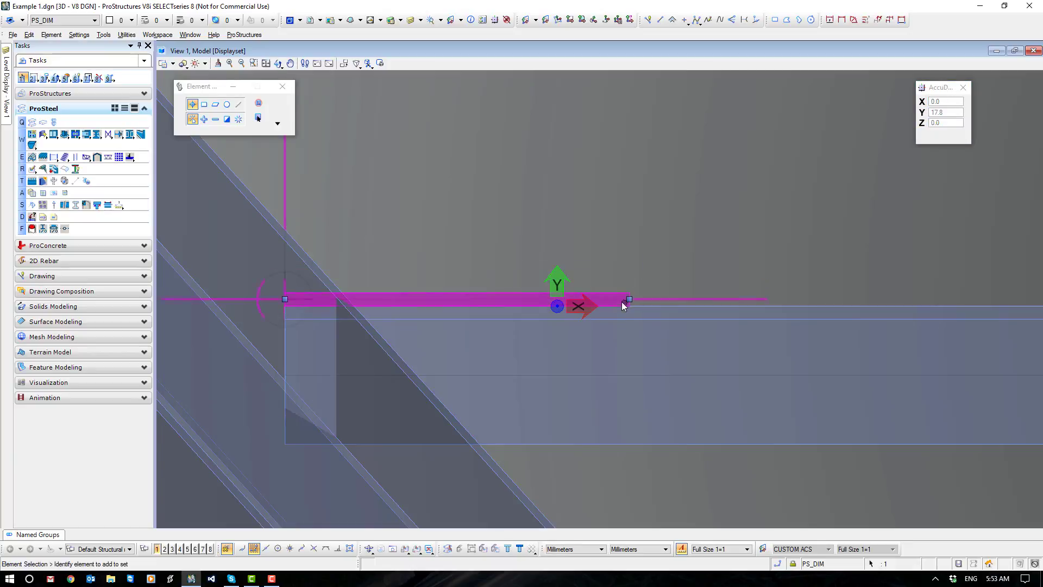
pyautogui.scroll(5, 623, 307)
pyautogui.scroll(5, 645, 301)
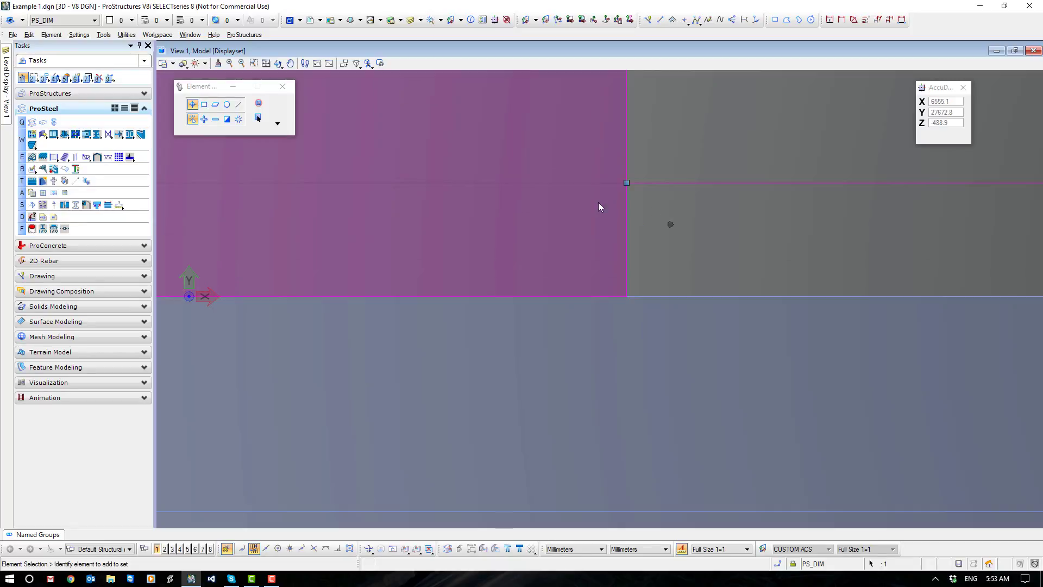
pyautogui.scroll(-3, 712, 286)
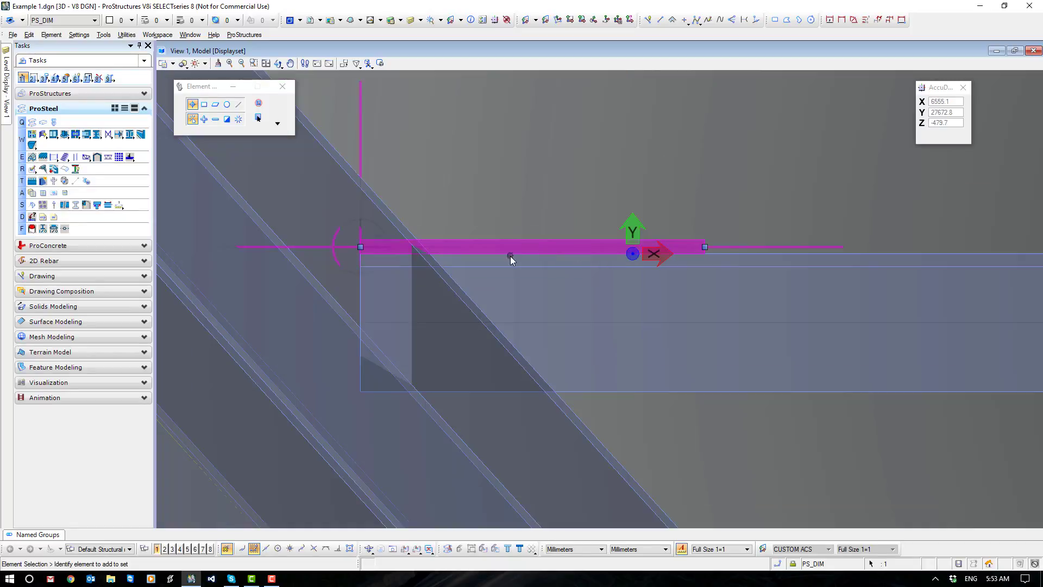
pyautogui.click(533, 197)
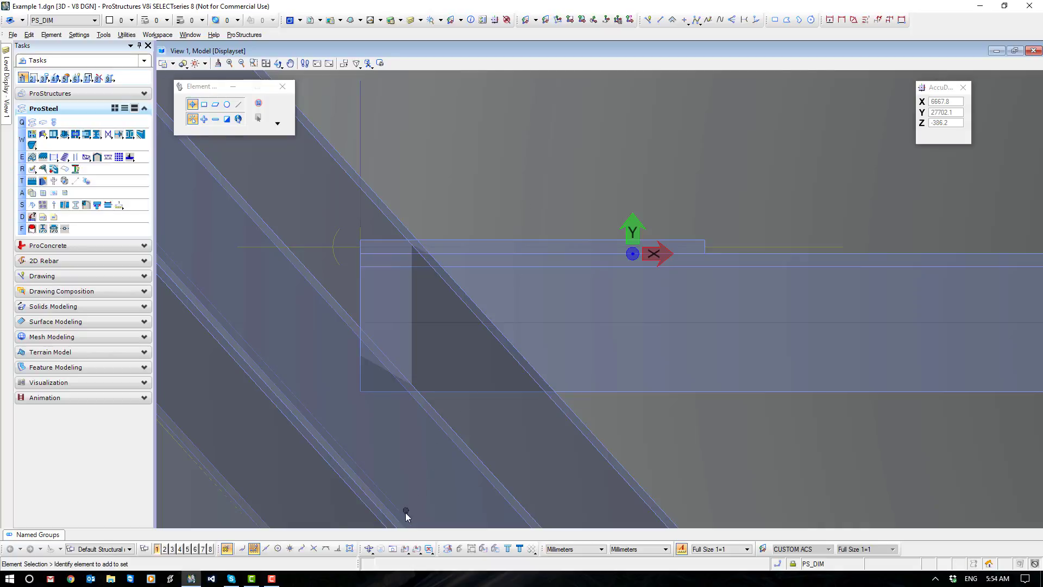
# In an isometric view, pull the flat's upper end back from the beam and extend its lower end 100 mm down the brace.
pyautogui.click(369, 550)
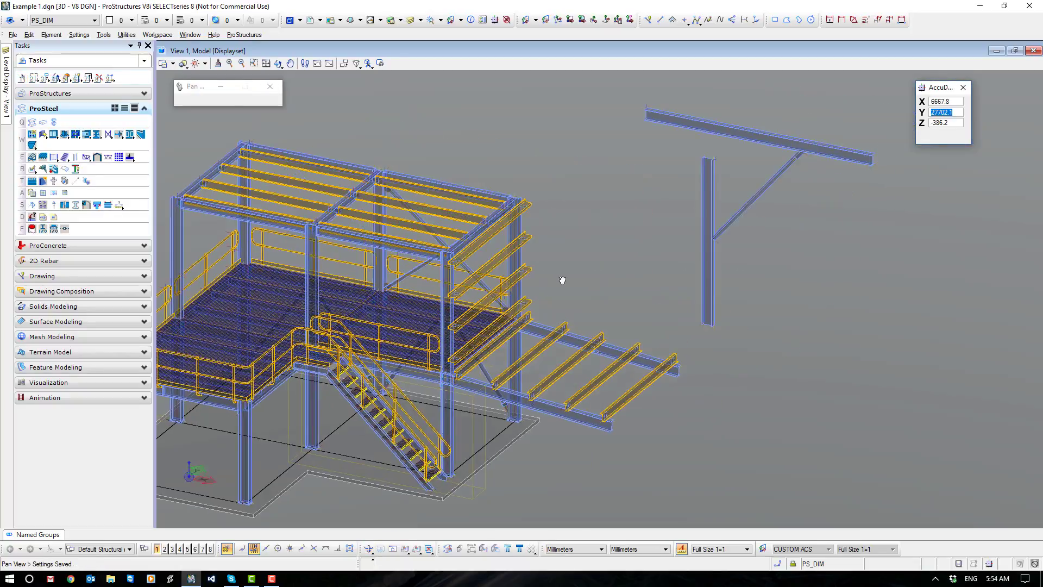
pyautogui.moveTo(563, 280); pyautogui.dragTo(350, 333, button='middle')
pyautogui.scroll(7, 585, 202)
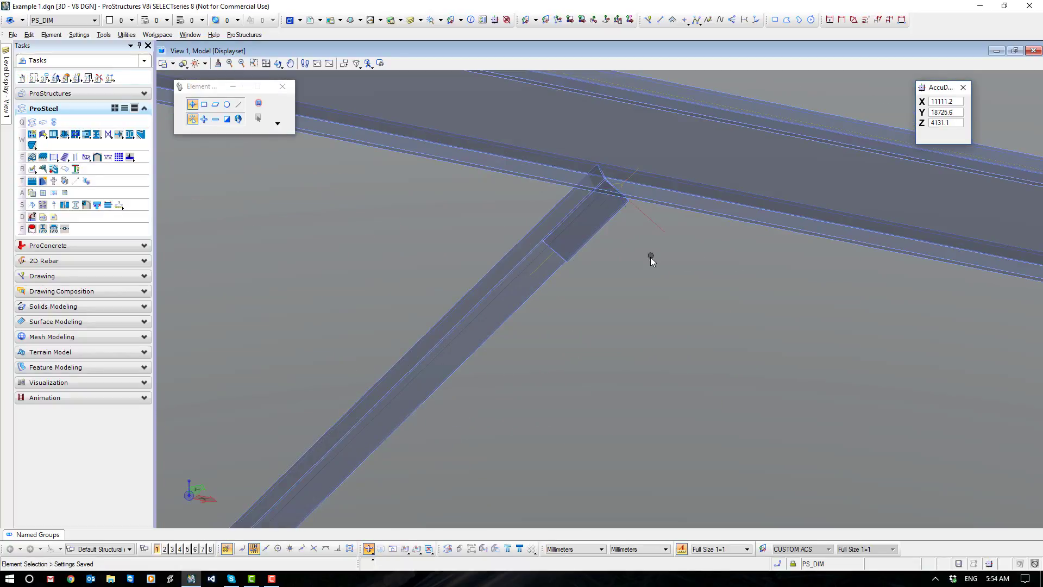
pyautogui.scroll(3, 580, 293)
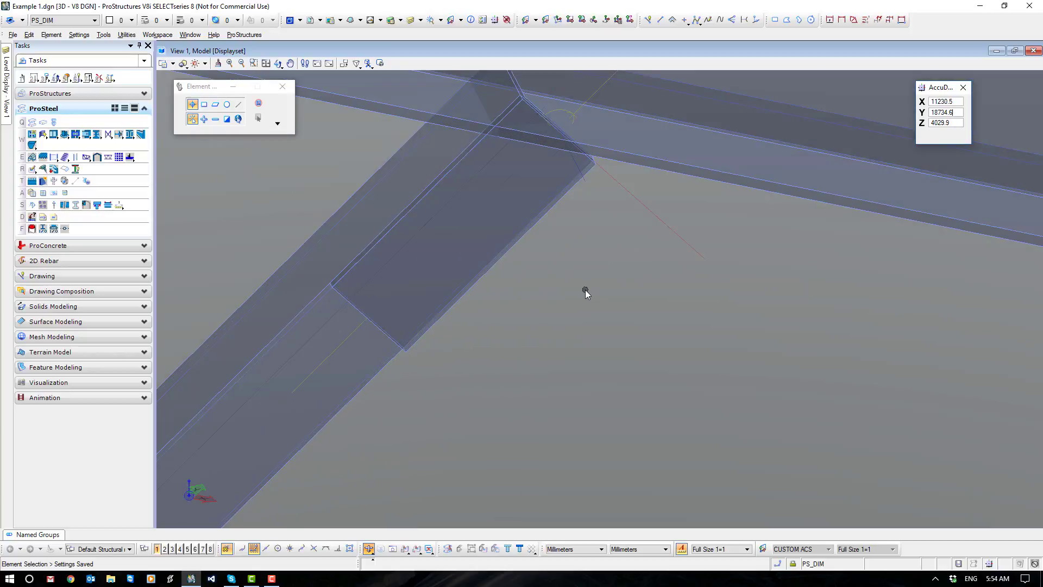
pyautogui.scroll(-3, 582, 290)
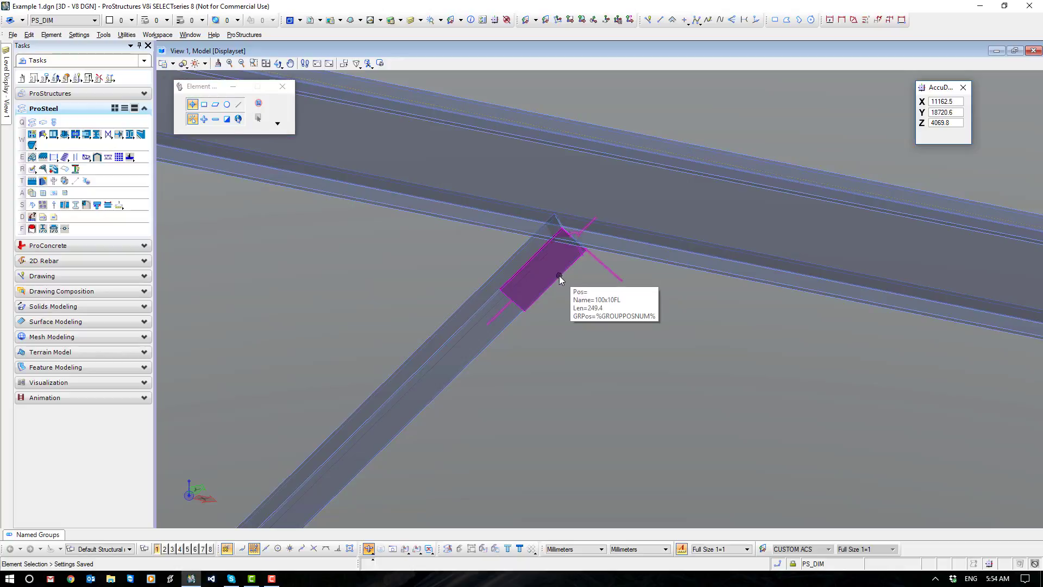
pyautogui.click(559, 276)
pyautogui.moveTo(573, 239); pyautogui.dragTo(545, 269)
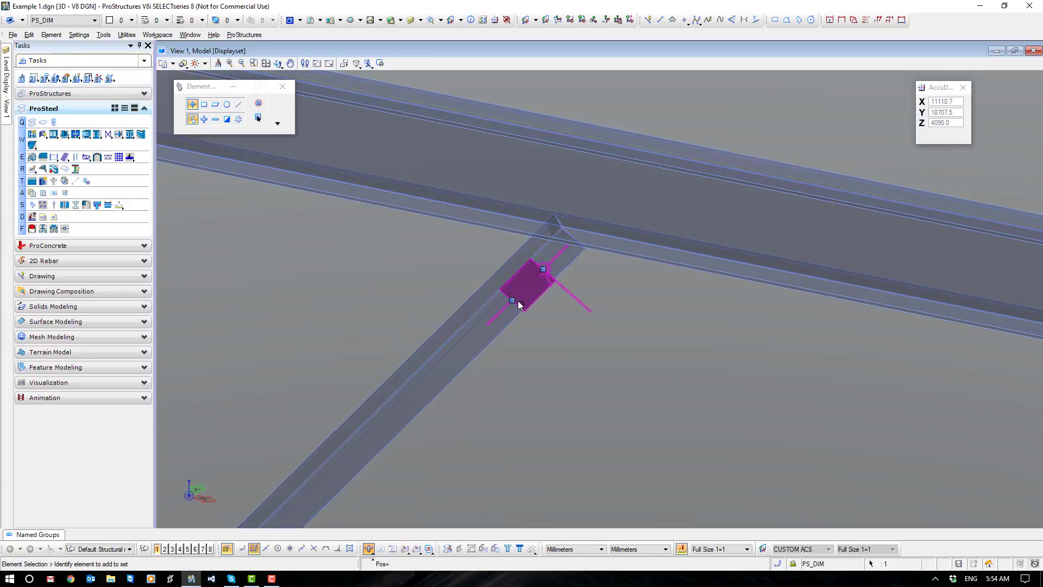
pyautogui.moveTo(512, 300); pyautogui.dragTo(487, 325)
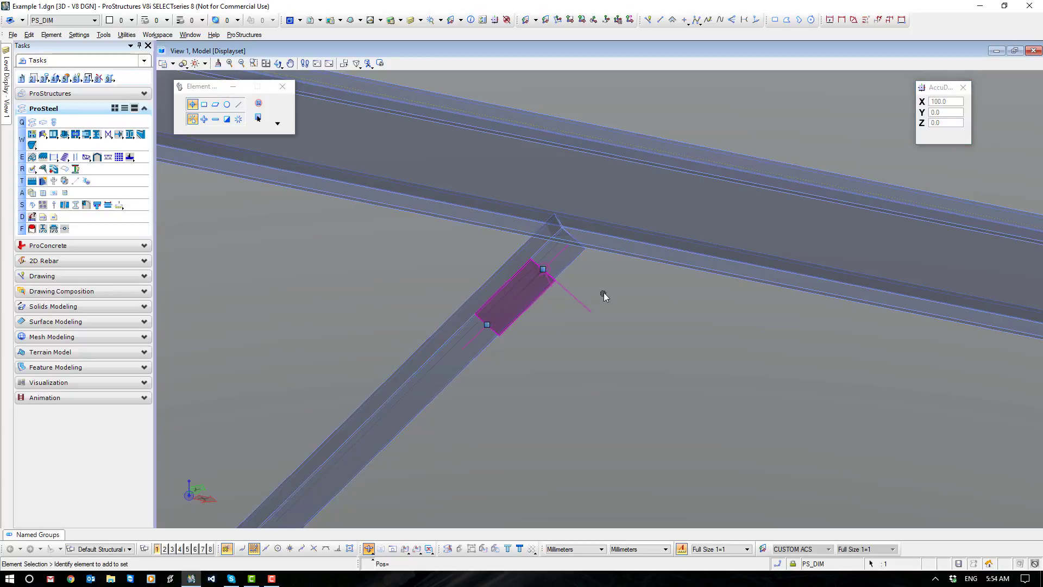
# Deselect the flat and align the view and coordinate system to the face of the angle brace near its beam end.
pyautogui.click(588, 273)
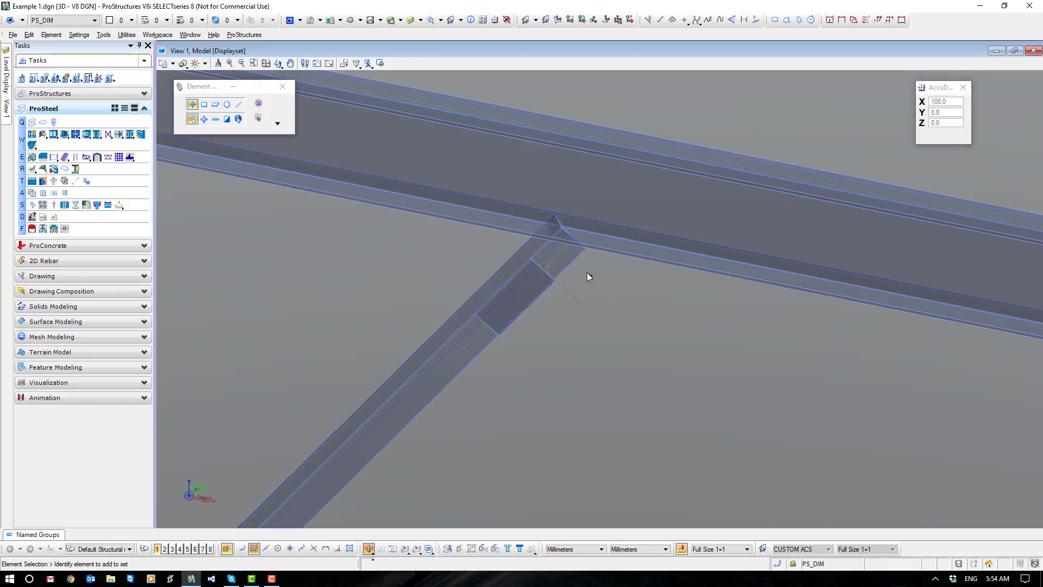
pyautogui.click(404, 548)
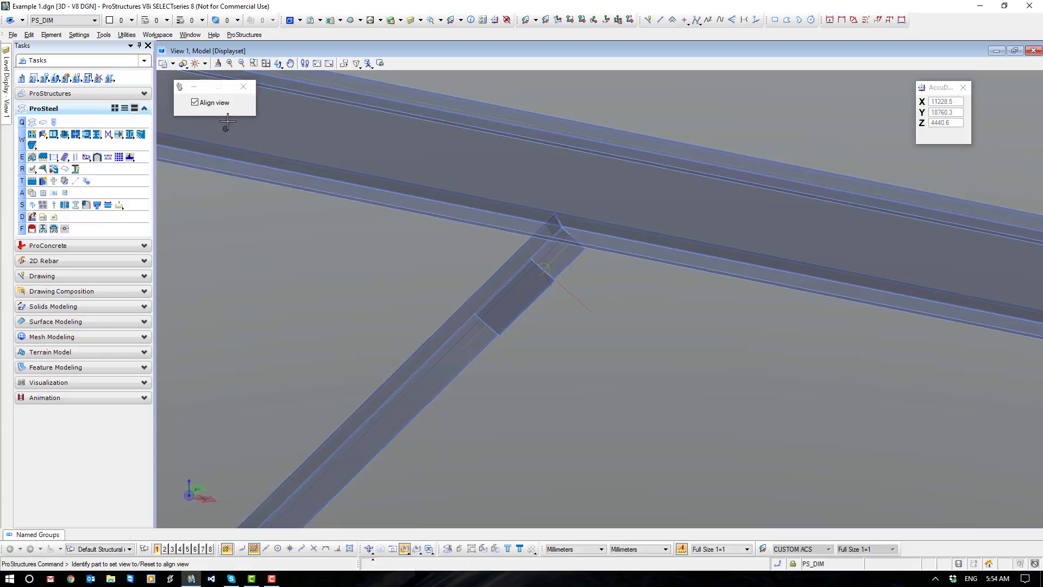
pyautogui.click(566, 264)
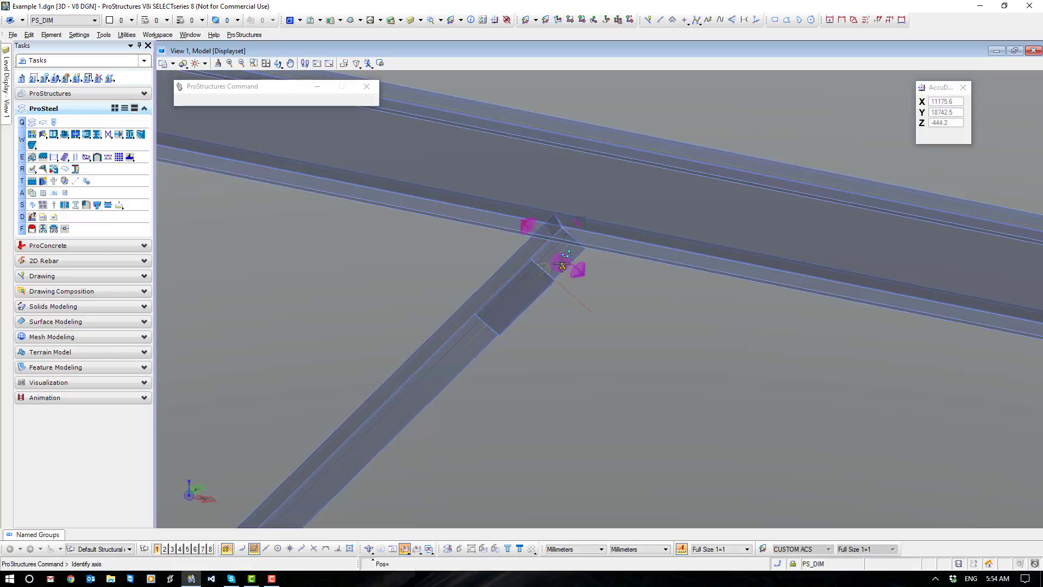
pyautogui.click(601, 290)
pyautogui.scroll(10, 601, 293)
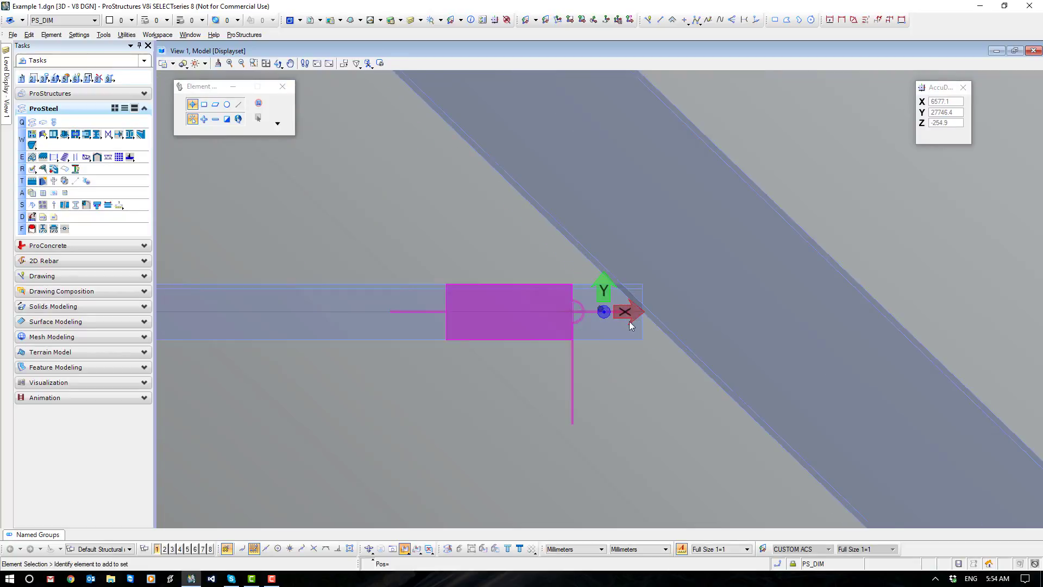
# Stretch the beam end of the angle brace along its own axis until it runs into the beam.
pyautogui.click(492, 314)
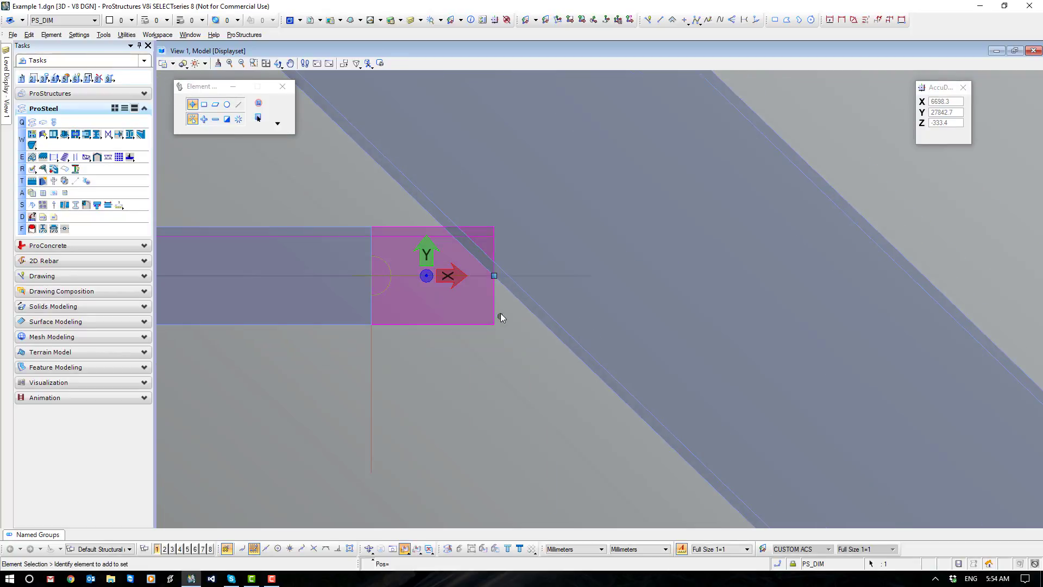
pyautogui.moveTo(494, 275); pyautogui.dragTo(581, 276)
pyautogui.click(535, 380)
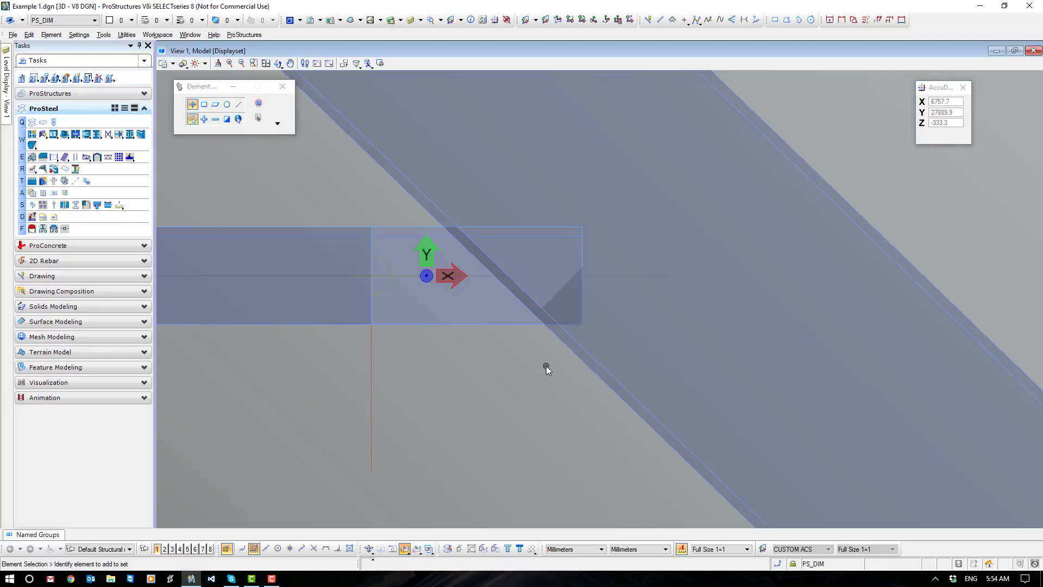
# Run a collision check with a minimum volume of 30 on all parts, and inspect the overlap between the angle and the beam.
pyautogui.click(65, 181)
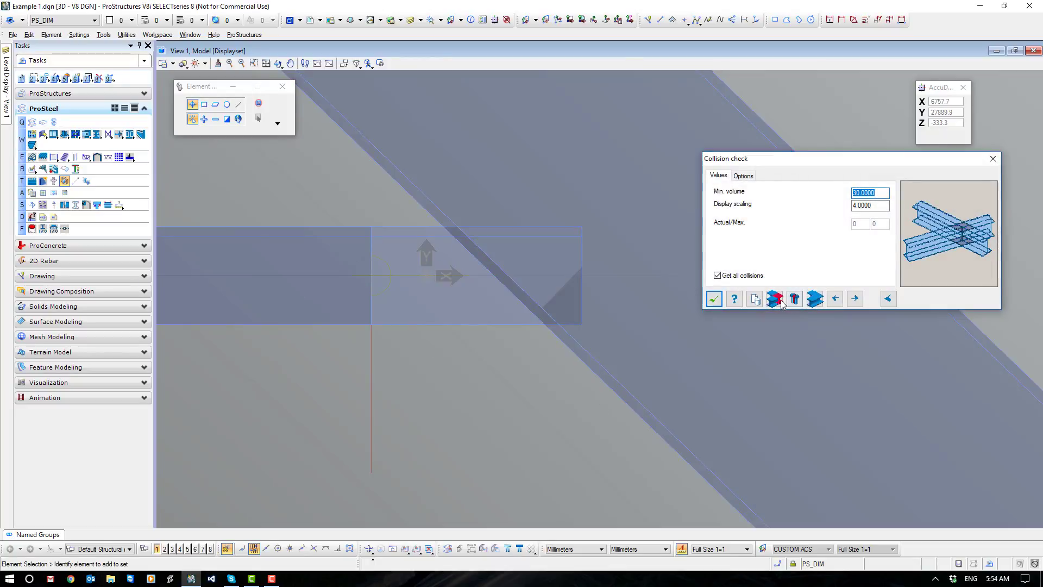
pyautogui.click(512, 291)
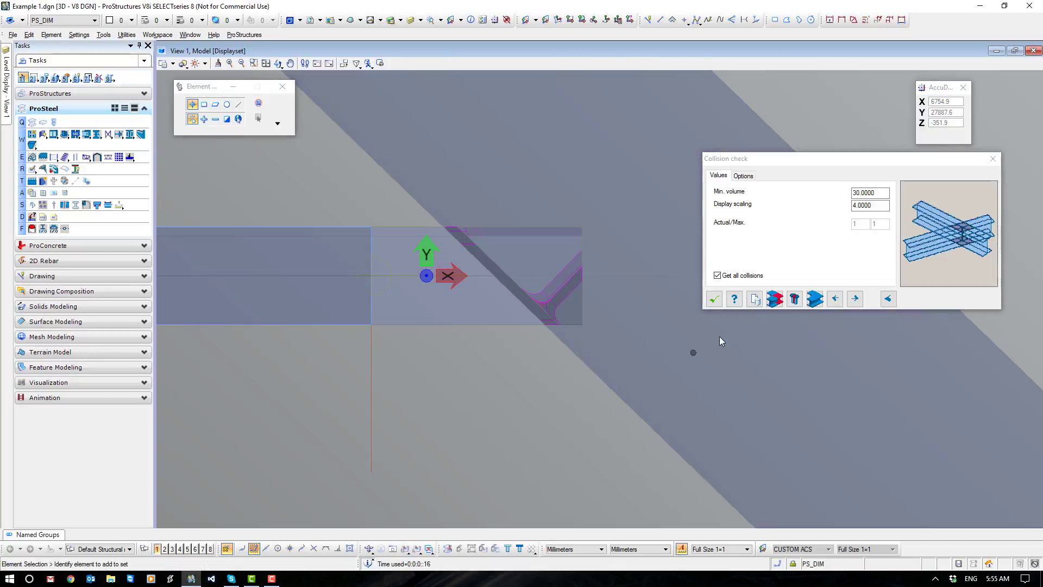
pyautogui.click(714, 299)
pyautogui.keyDown('shift'); pyautogui.moveTo(490, 383); pyautogui.dragTo(580, 433, button='middle'); pyautogui.keyUp('shift')
pyautogui.scroll(3, 451, 213)
pyautogui.keyDown('shift'); pyautogui.moveTo(526, 280); pyautogui.dragTo(384, 308, button='middle'); pyautogui.keyUp('shift')
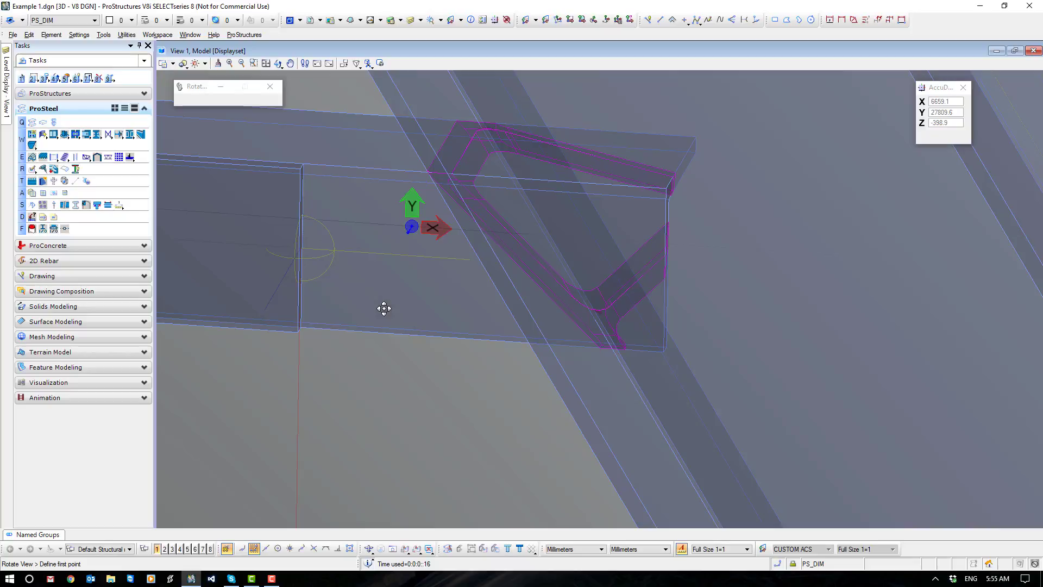
pyautogui.keyDown('shift'); pyautogui.moveTo(384, 308); pyautogui.dragTo(425, 287, button='middle'); pyautogui.keyUp('shift')
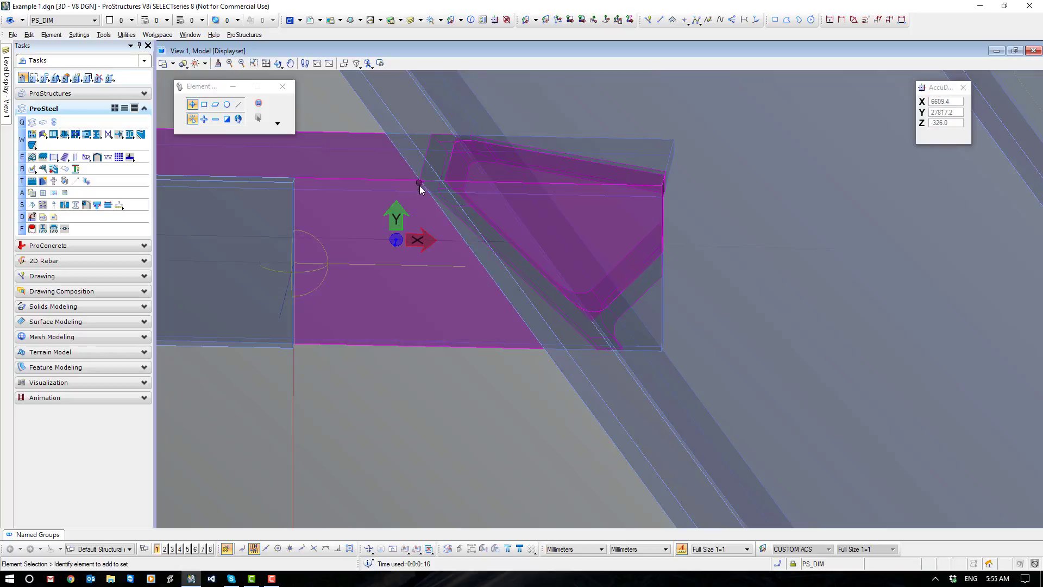
# Realign the view and coordinate system square to the face of the angle leg and frame its beam end.
pyautogui.click(404, 549)
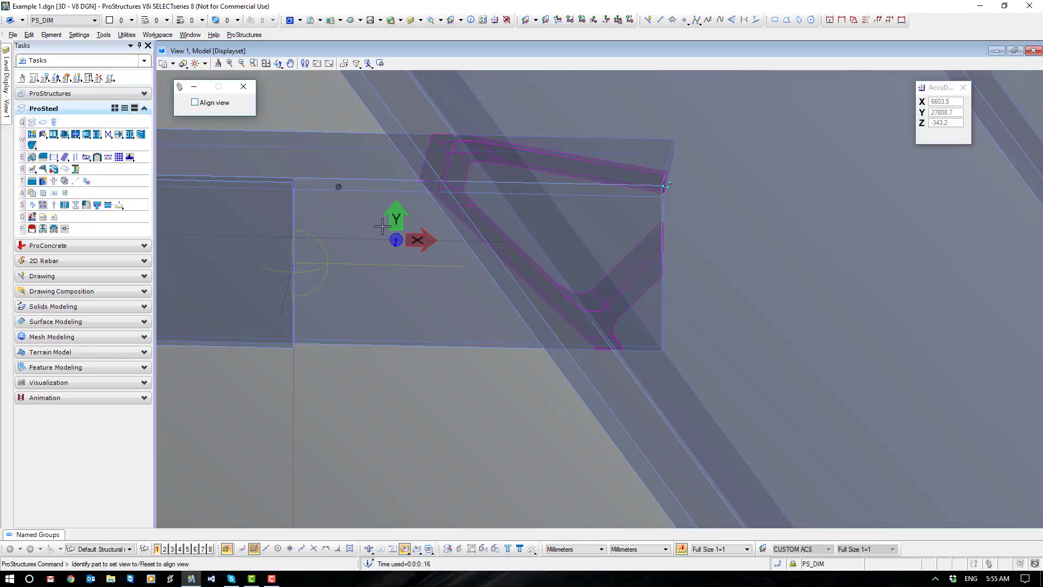
pyautogui.click(384, 180)
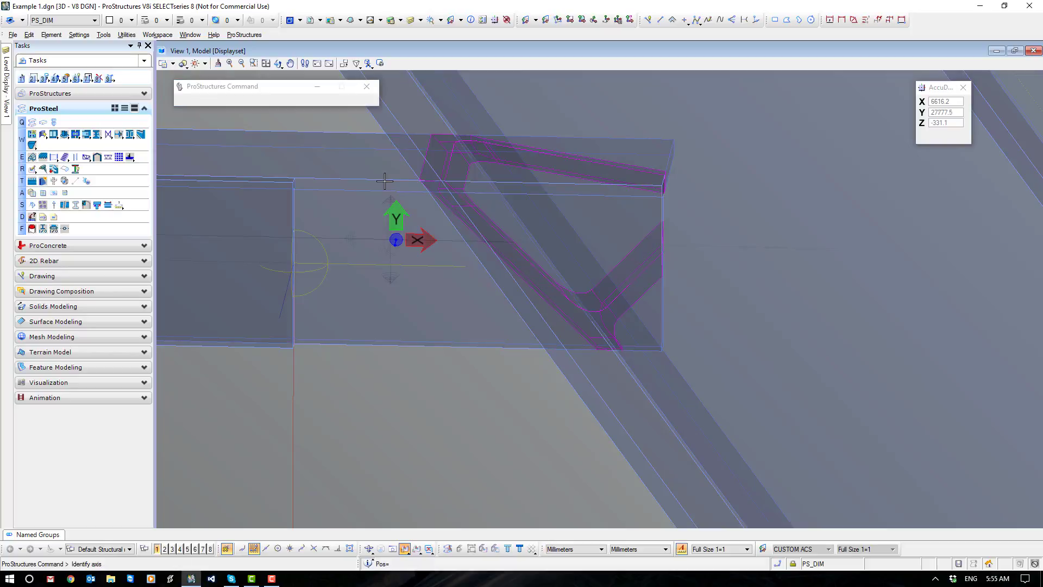
pyautogui.click(390, 245)
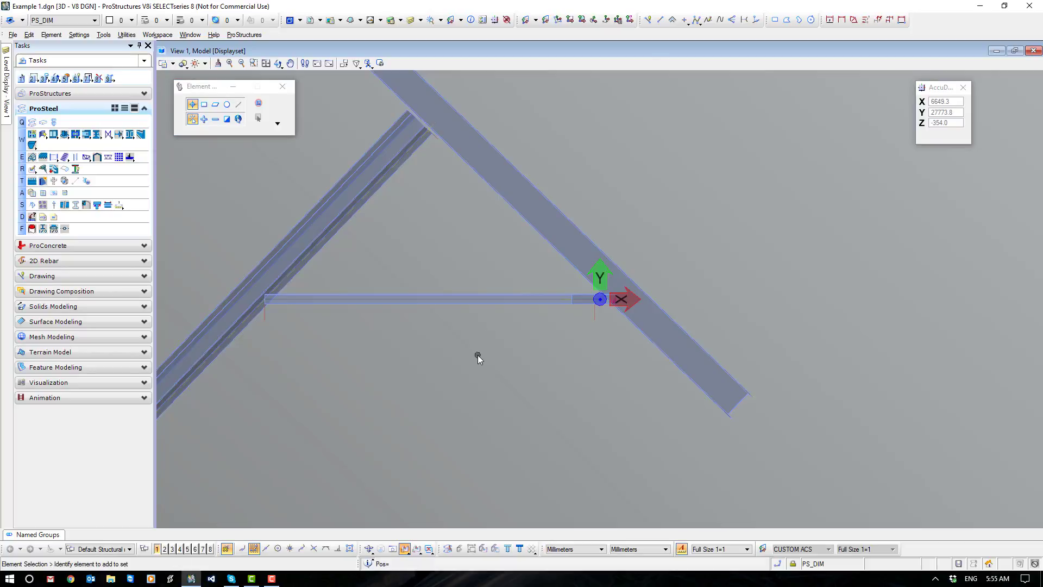
pyautogui.scroll(10, 604, 307)
pyautogui.moveTo(576, 341); pyautogui.dragTo(576, 341, button='middle')
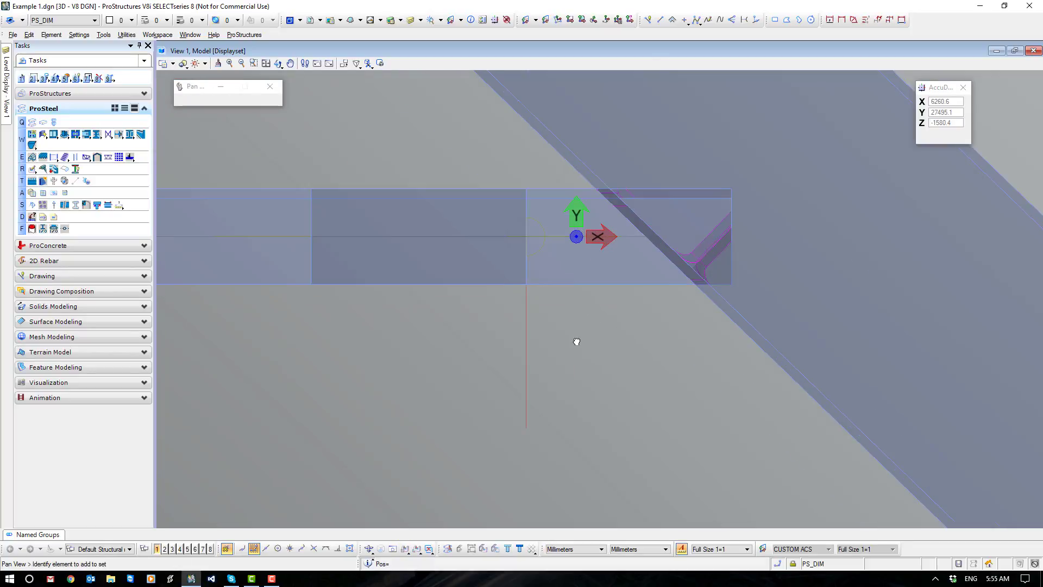
# Place a SmartLine from where the angle's upper edge meets the beam edge, straight across the angle and past its lower edge.
pyautogui.scroll(10, 500, 207)
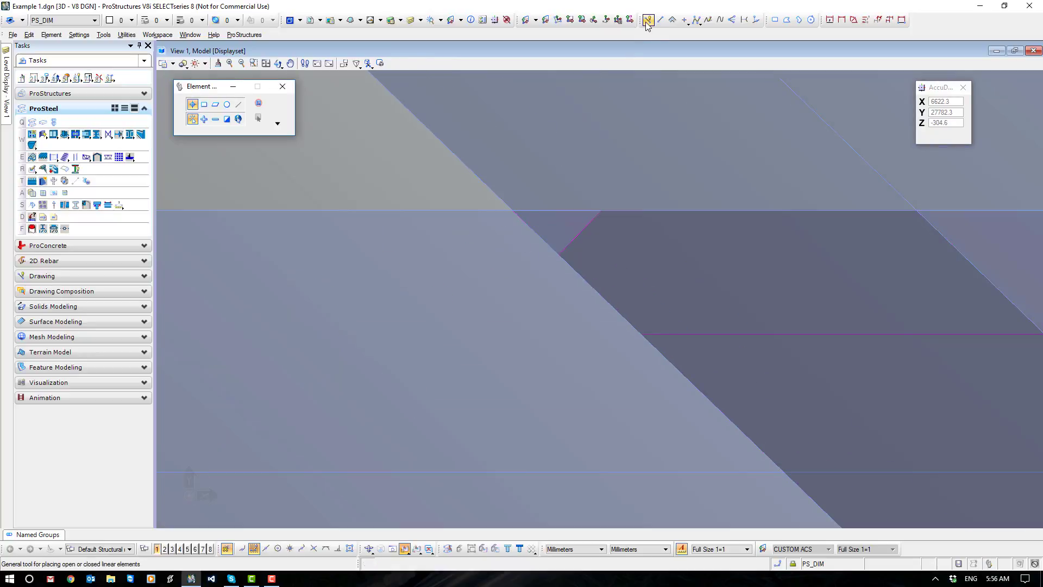
pyautogui.click(647, 20)
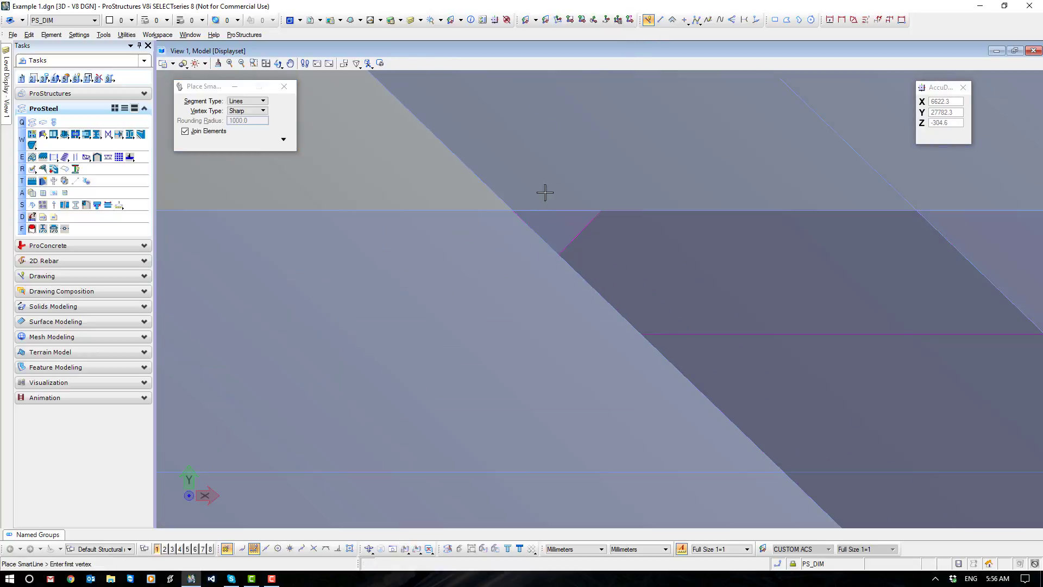
pyautogui.click(514, 210)
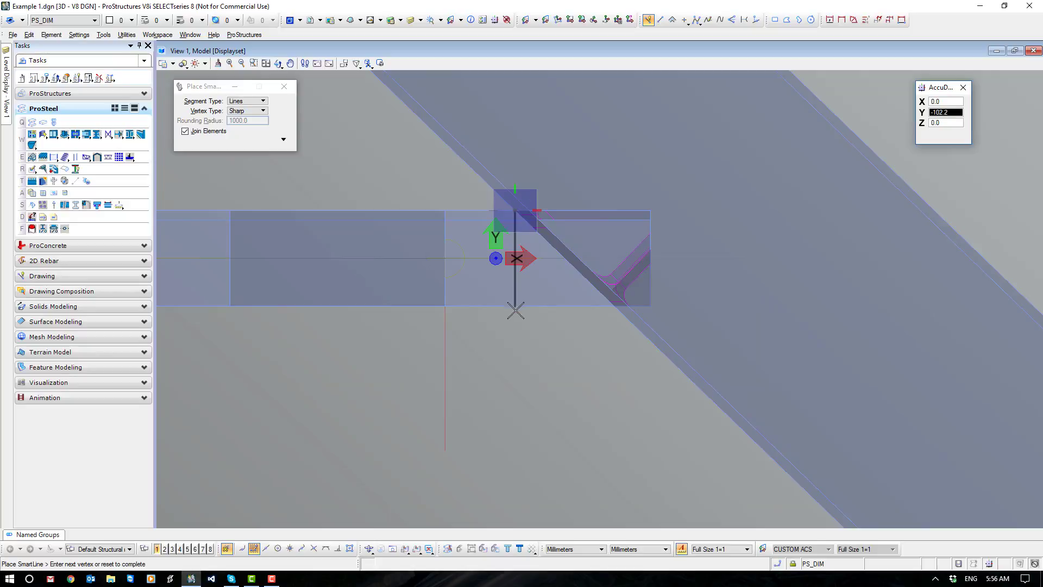
pyautogui.click(516, 337)
pyautogui.rightClick(515, 338)
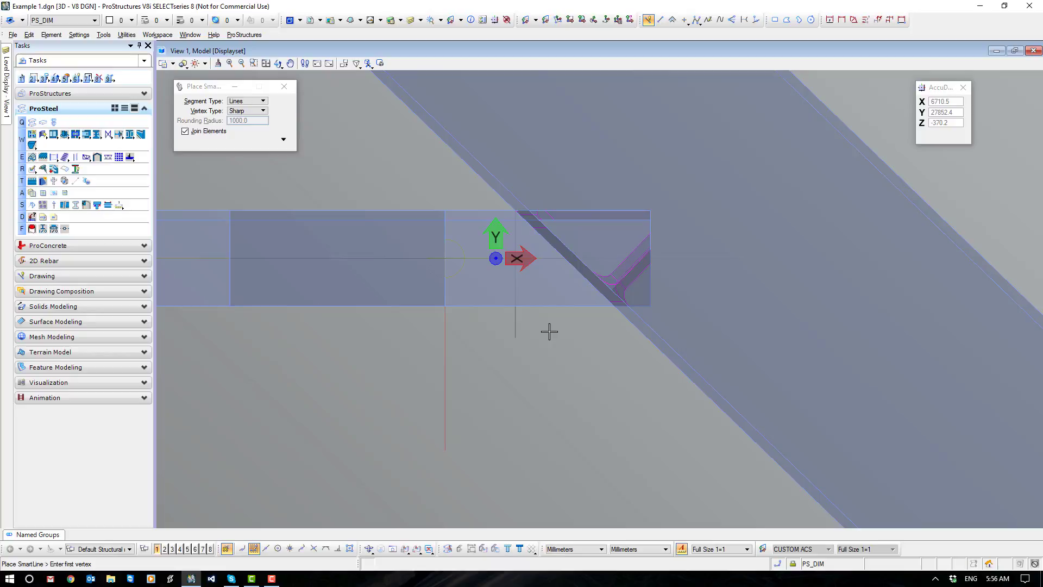
pyautogui.press('Escape')
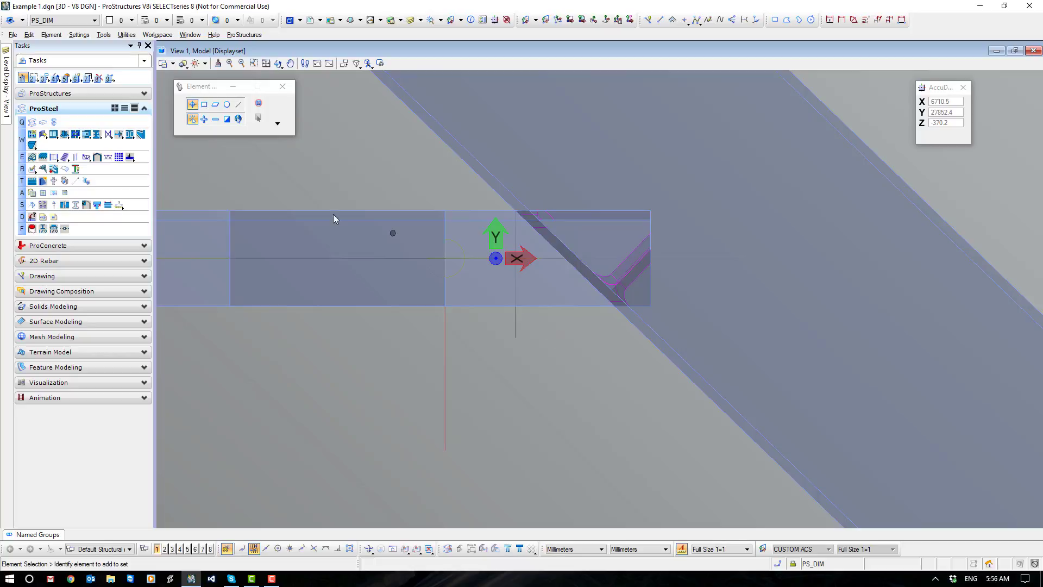
# Trim the angle's beam end with a straight cut at a distance of 20 mm, using two points along the SmartLine as the cutting line.
pyautogui.click(32, 169)
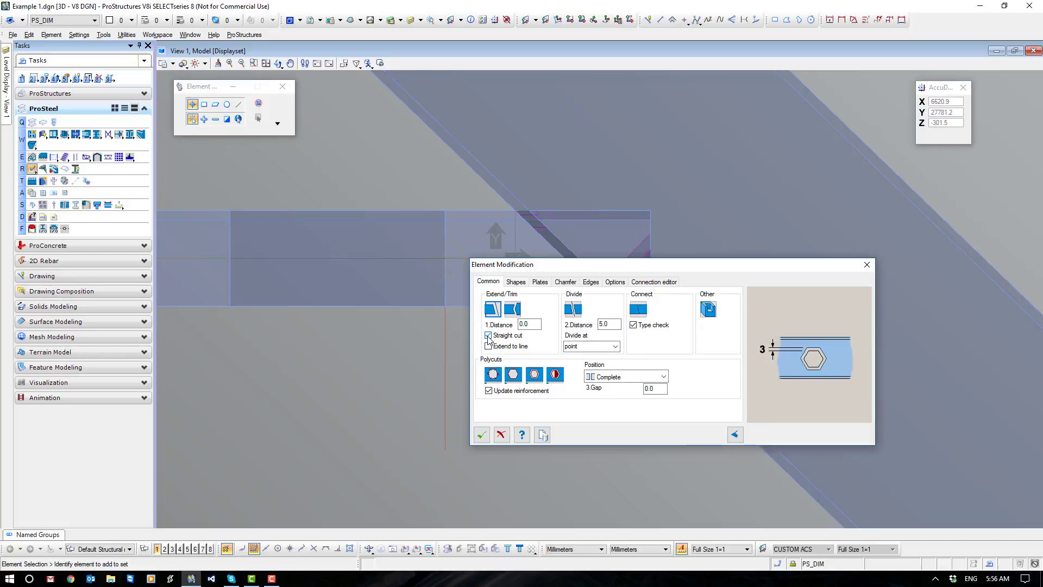
pyautogui.click(536, 325)
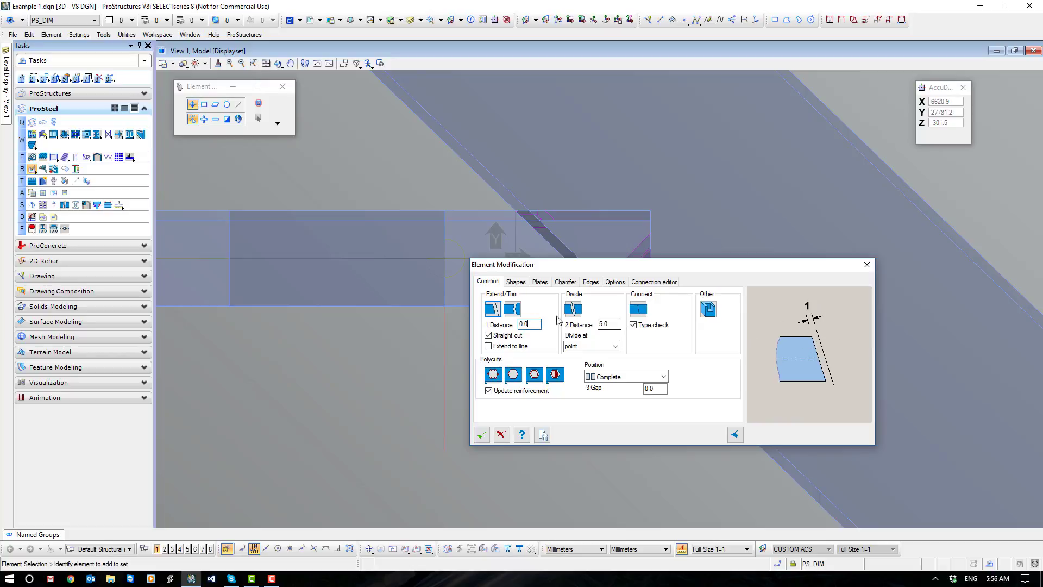
pyautogui.moveTo(538, 325); pyautogui.dragTo(512, 324)
pyautogui.press('Return')
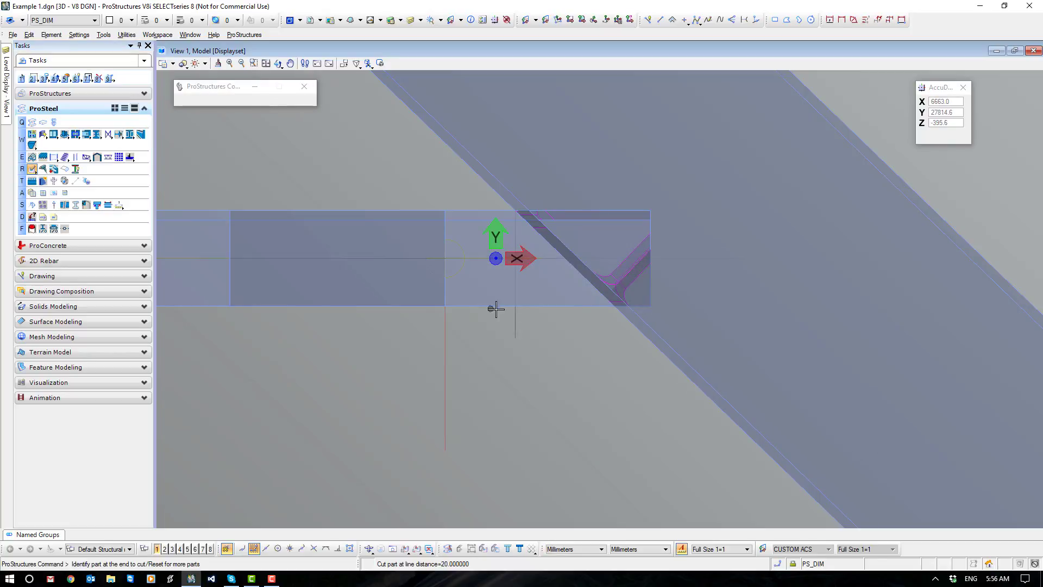
pyautogui.click(649, 303)
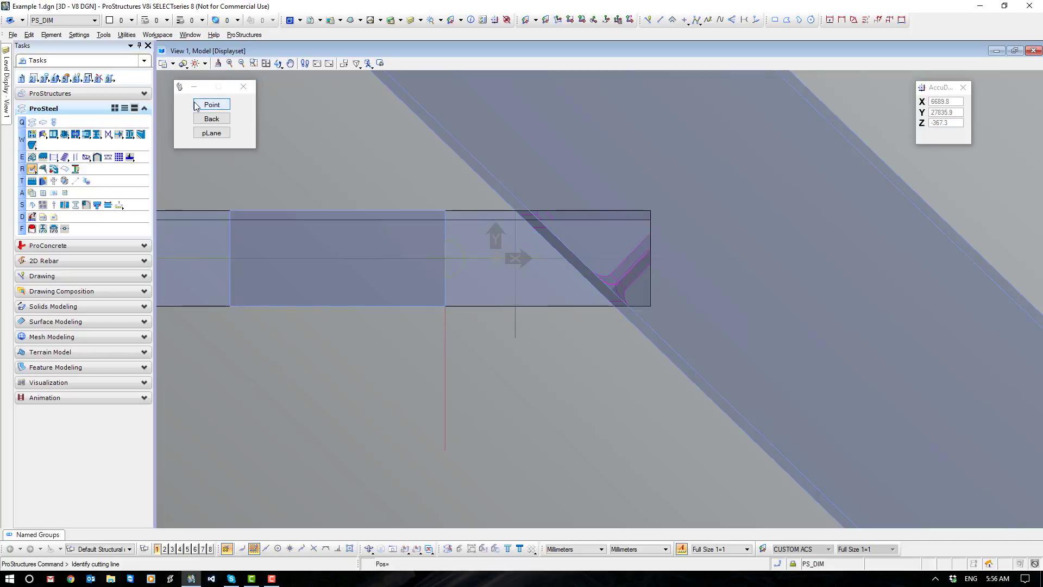
pyautogui.click(212, 104)
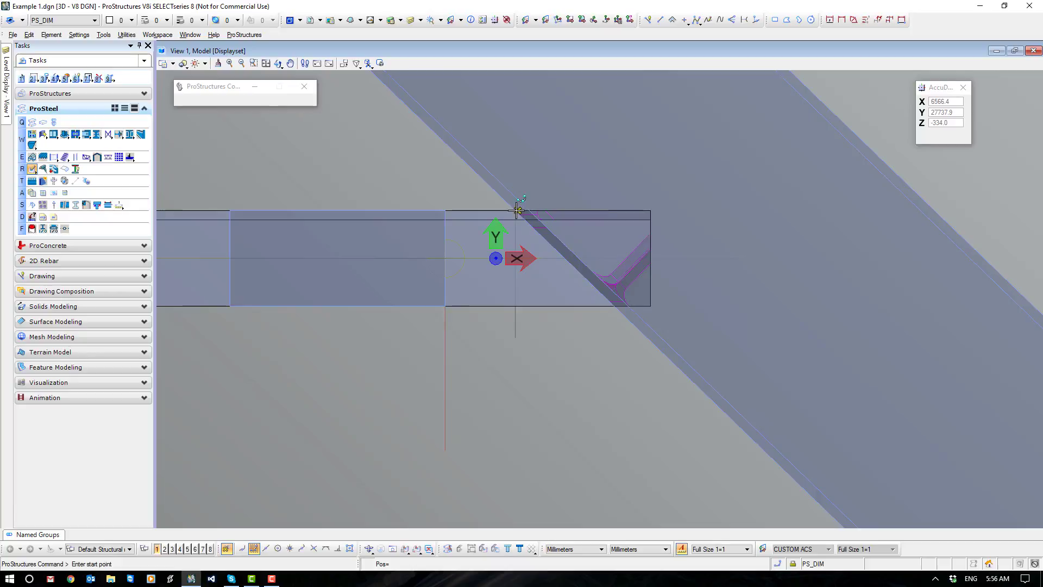
pyautogui.scroll(4, 515, 210)
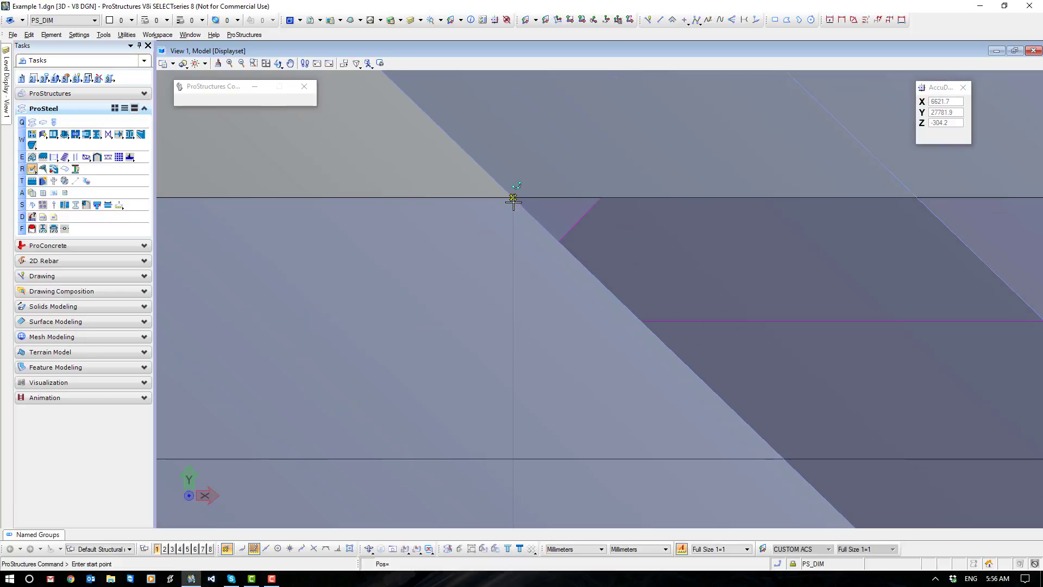
pyautogui.click(513, 200)
pyautogui.scroll(-3, 513, 201)
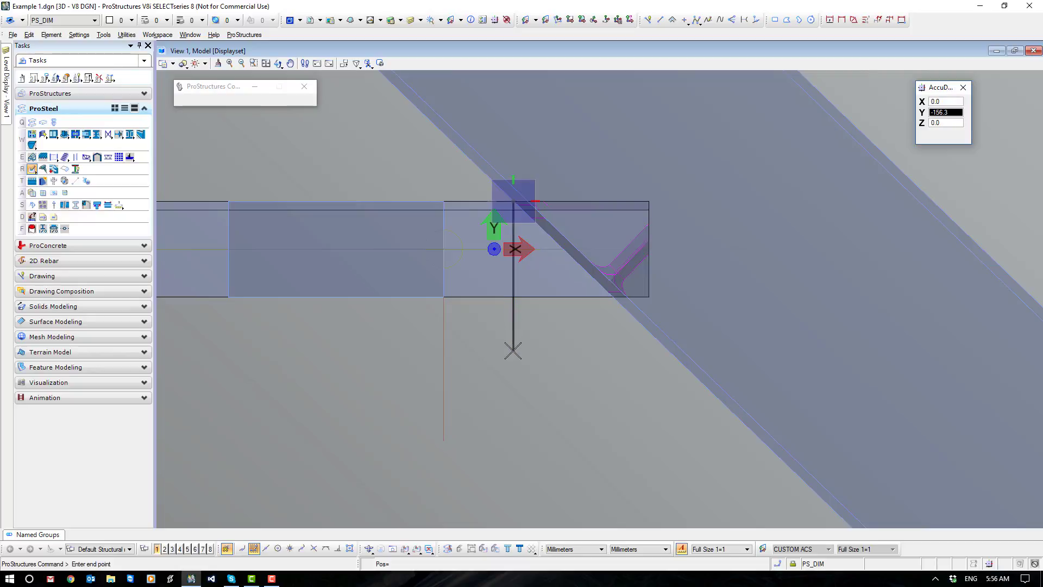
pyautogui.click(513, 350)
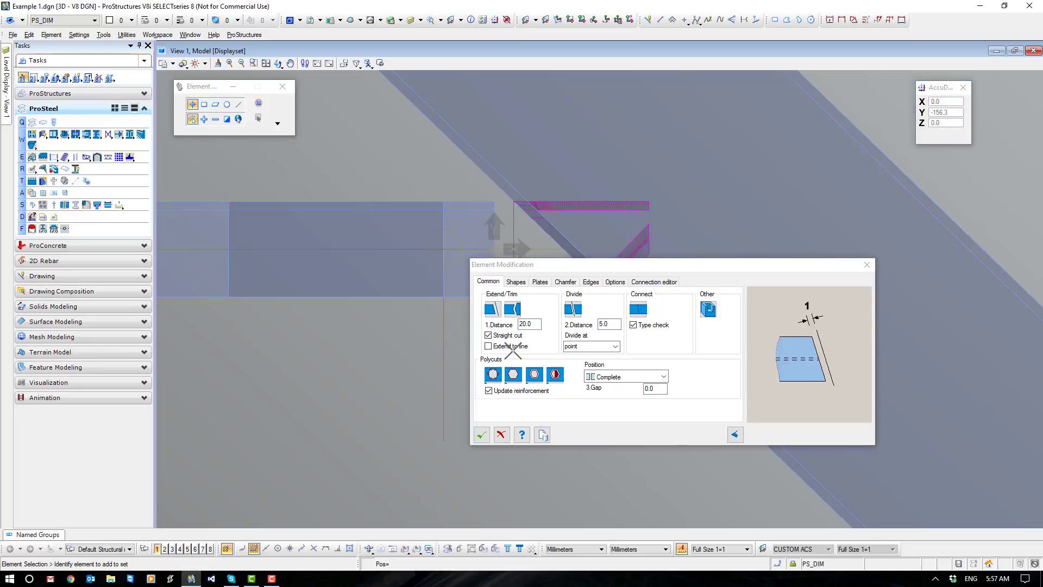
pyautogui.click(481, 435)
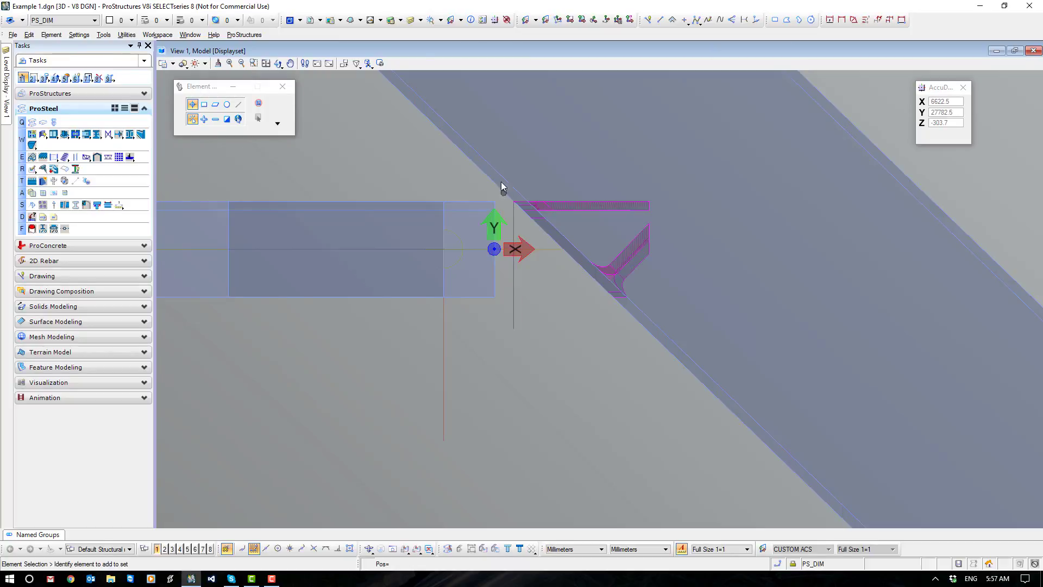
# Delete the reference line and the collision body at the beam, and review the collision check's option for deleting existing collision bodies.
pyautogui.moveTo(450, 167); pyautogui.dragTo(735, 342)
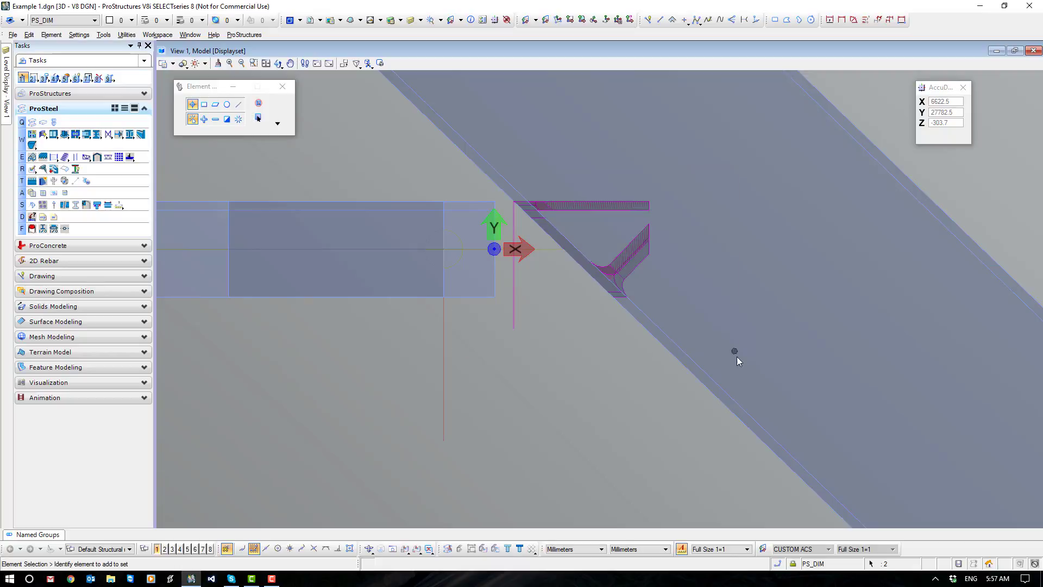
pyautogui.press('Delete')
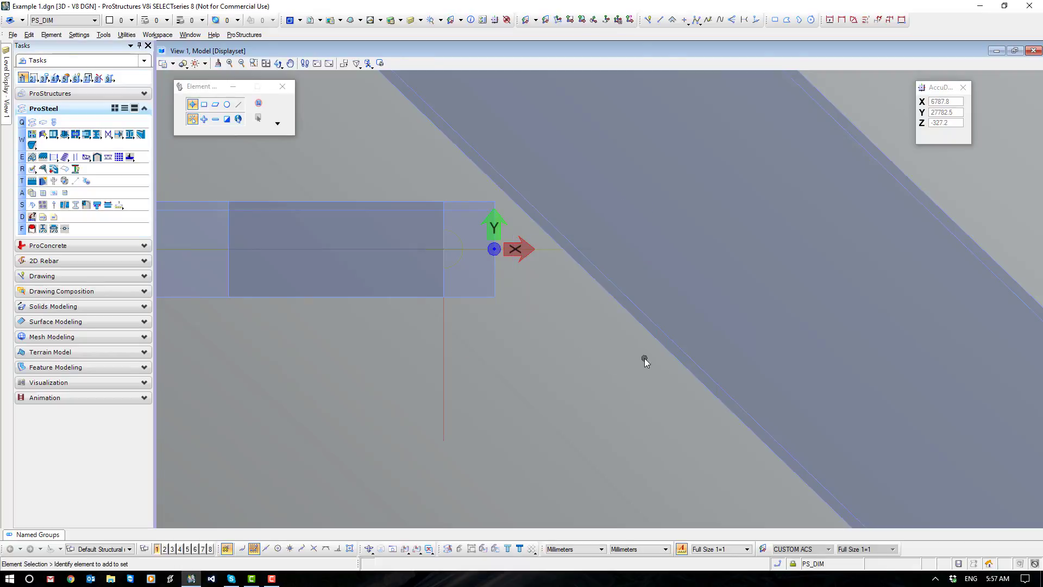
pyautogui.click(64, 180)
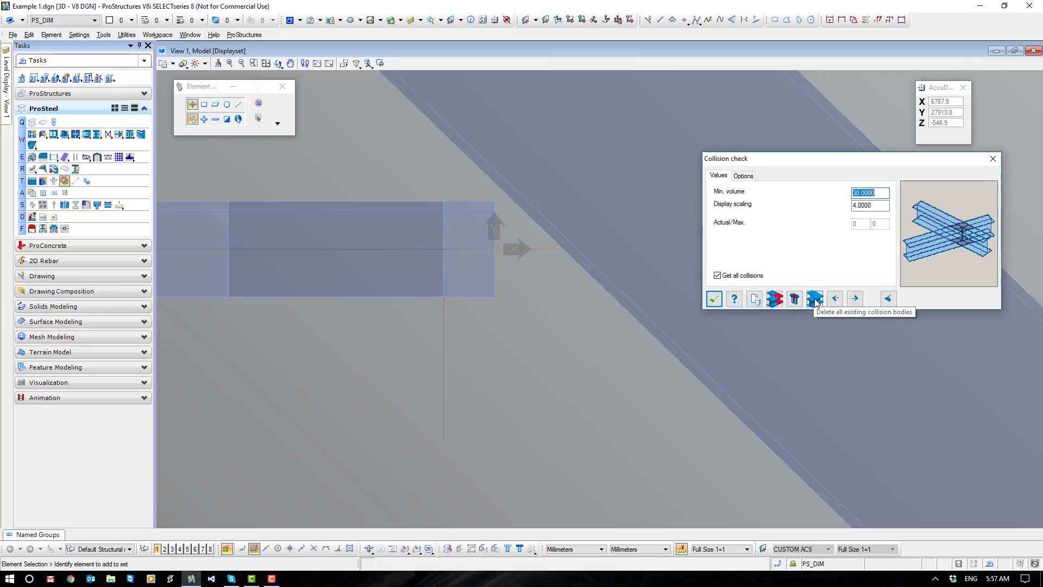
pyautogui.click(713, 298)
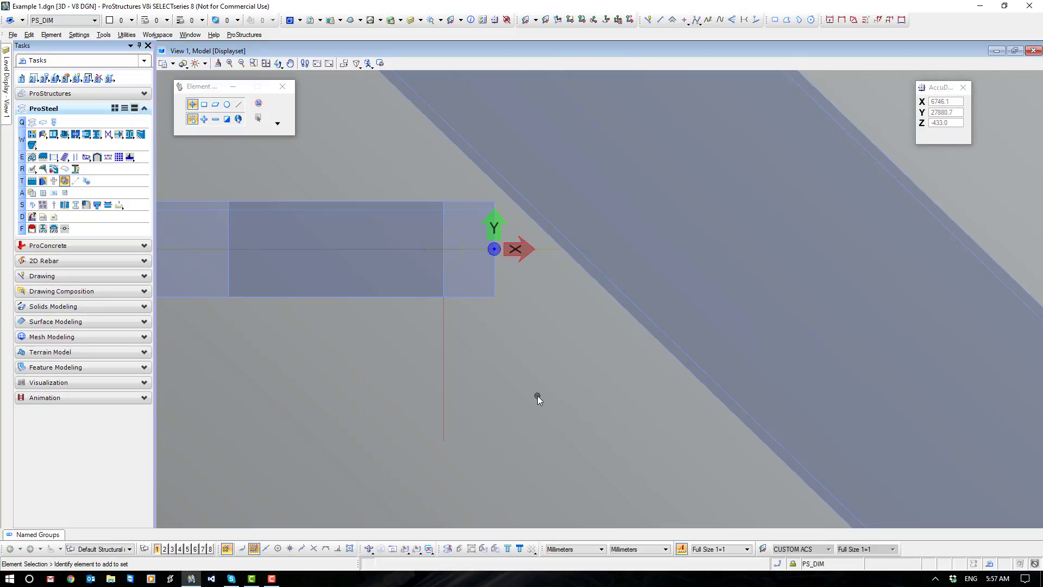
# Extend the upper end of the 100x10 flat about 195 mm along the brace axis so it passes the beam's edge.
pyautogui.click(443, 223)
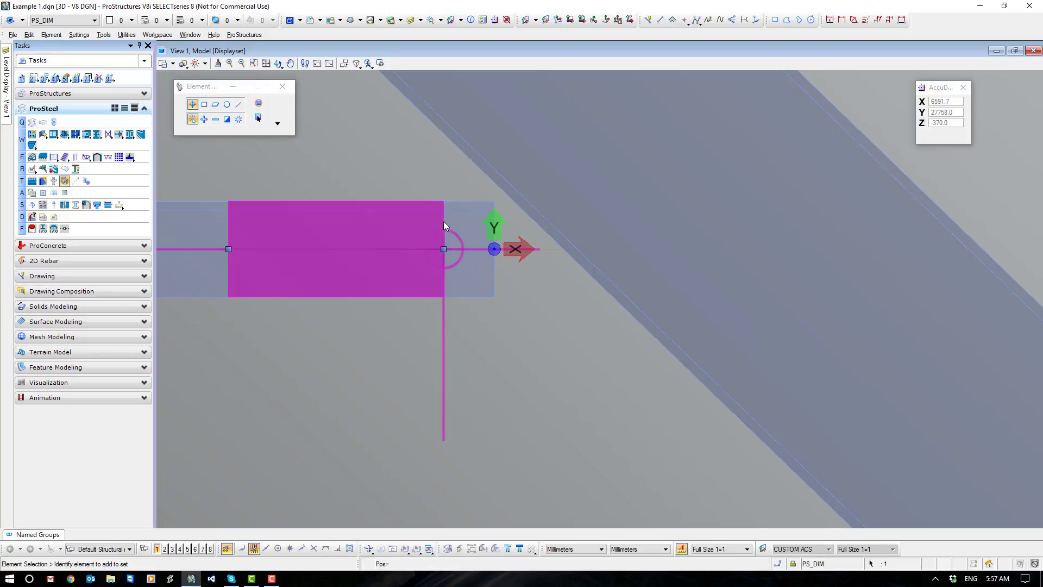
pyautogui.click(444, 249)
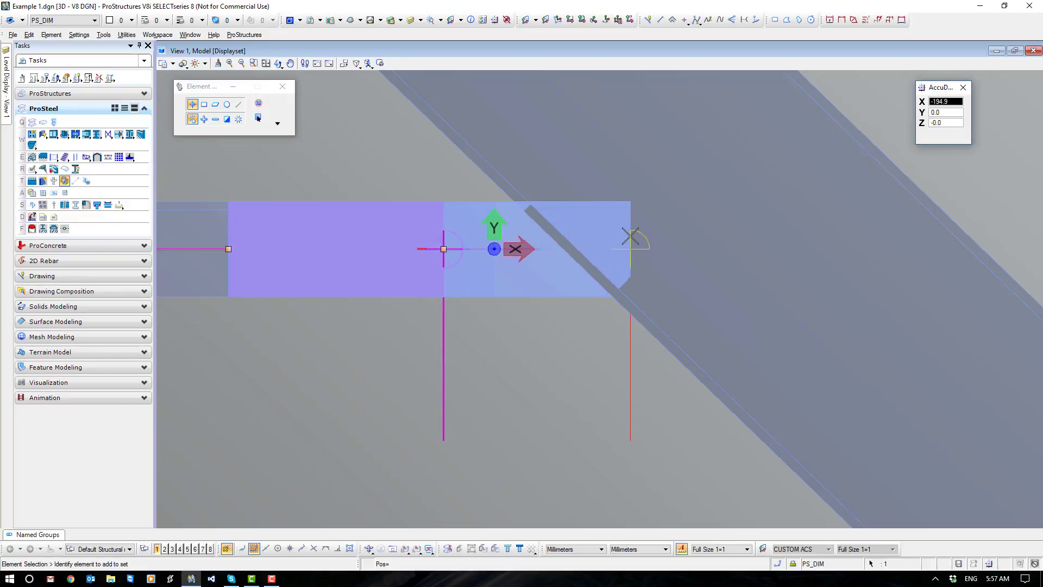
pyautogui.click(630, 237)
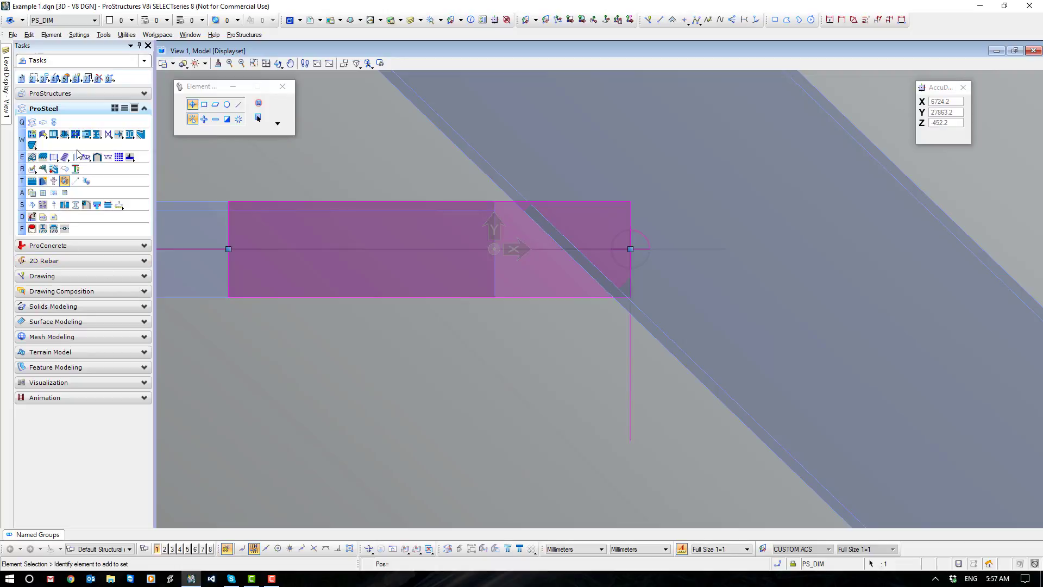
# Run a collision check between the extended 100x10 flat and the beam, and inspect the collision bodies where they overlap.
pyautogui.click(62, 184)
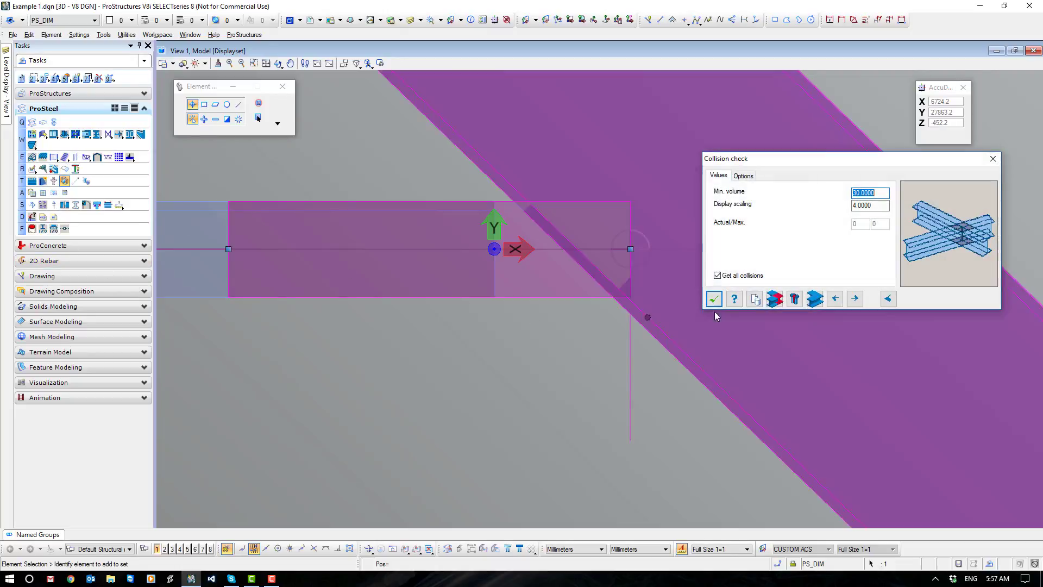
pyautogui.click(775, 298)
pyautogui.moveTo(611, 321); pyautogui.dragTo(578, 263)
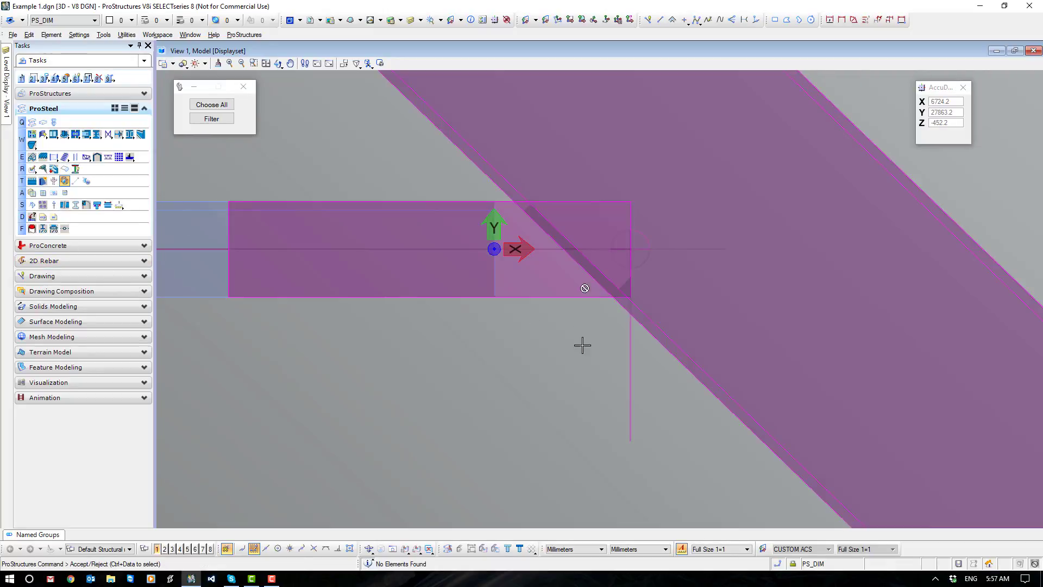
pyautogui.rightClick(579, 362)
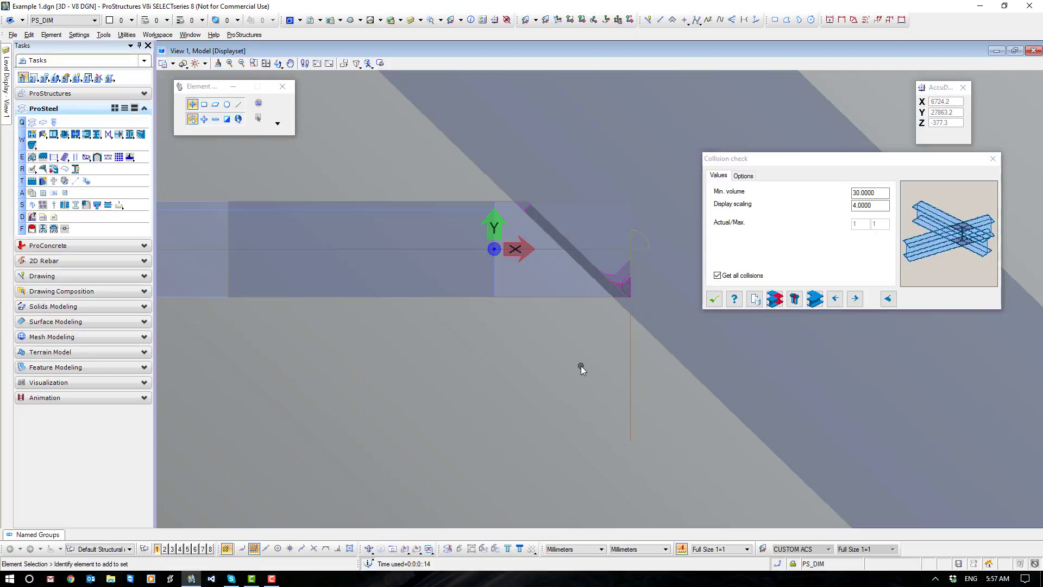
pyautogui.click(714, 299)
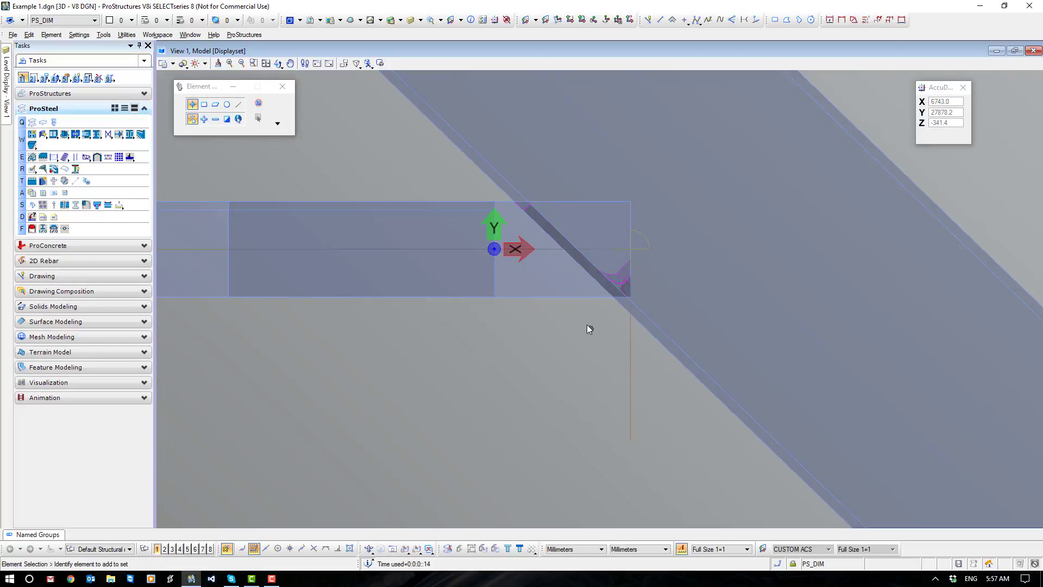
pyautogui.scroll(5, 513, 214)
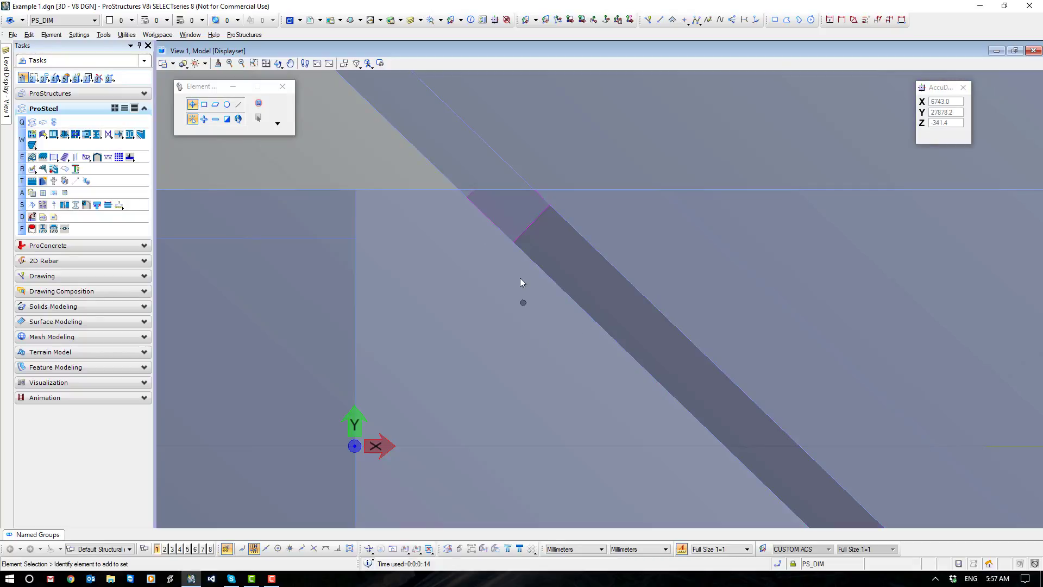
pyautogui.scroll(-5, 520, 278)
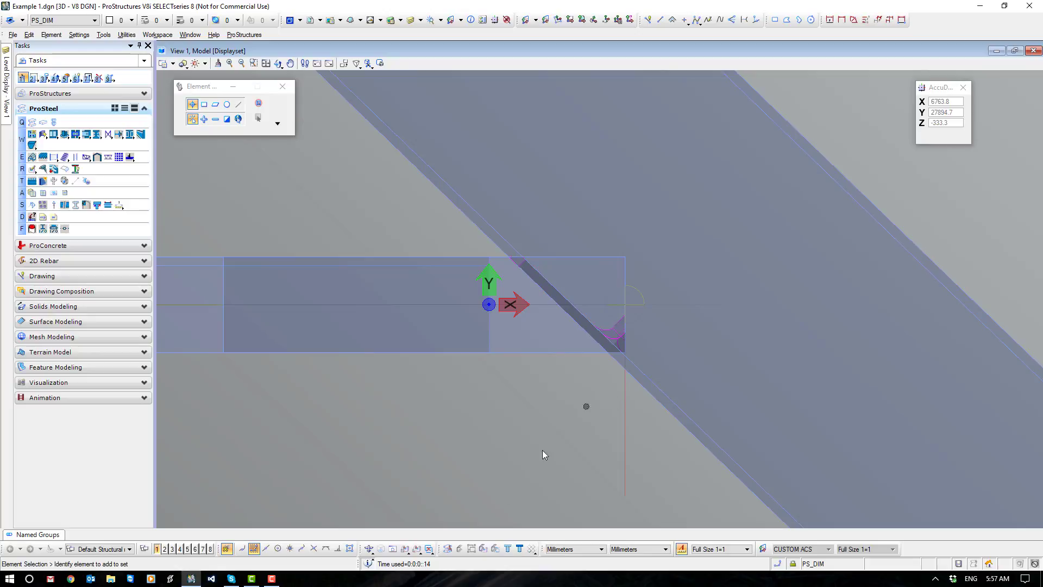
# Set the object view from the flat's opposite side so its face at the beam is seen square on.
pyautogui.keyDown('shift'); pyautogui.moveTo(611, 364); pyautogui.dragTo(638, 383, button='middle'); pyautogui.keyUp('shift')
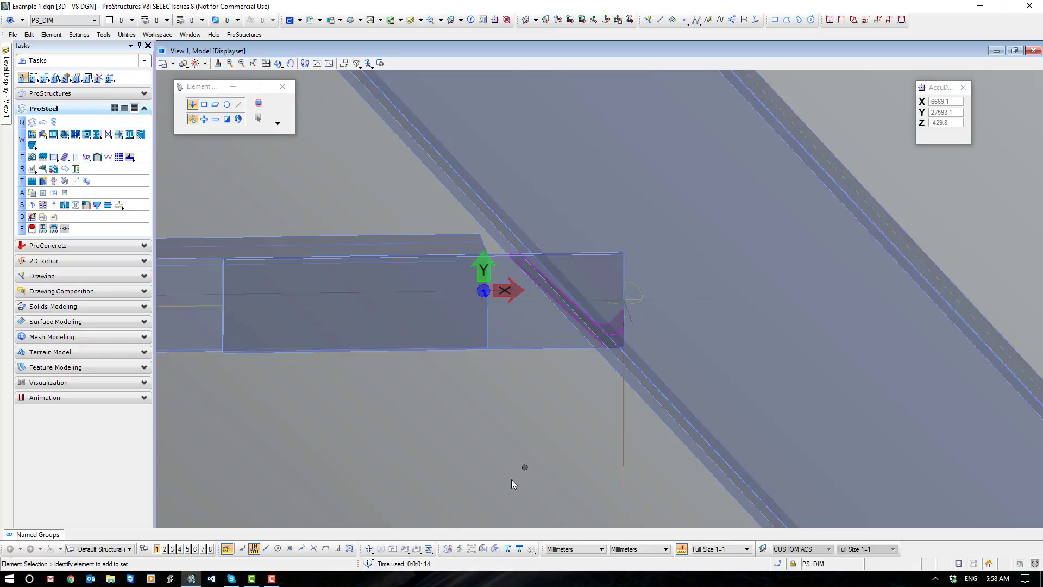
pyautogui.click(405, 549)
pyautogui.click(213, 104)
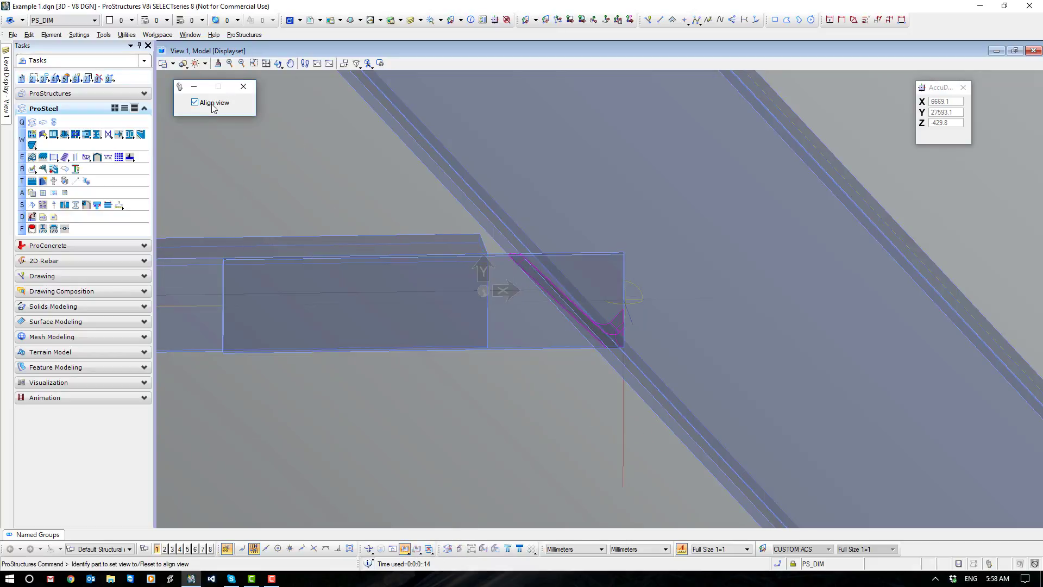
pyautogui.click(549, 350)
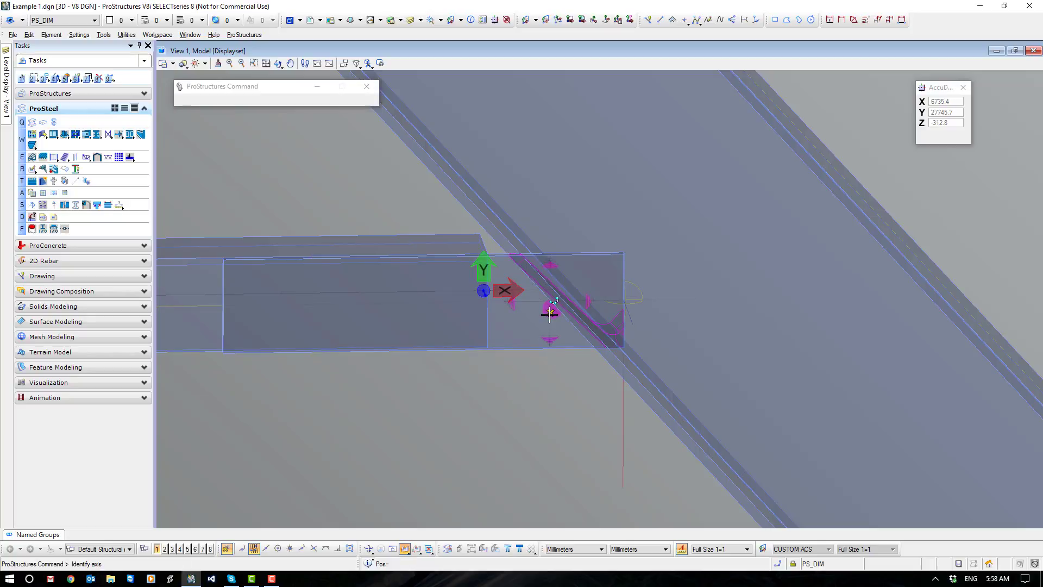
pyautogui.click(548, 326)
pyautogui.scroll(2, 623, 313)
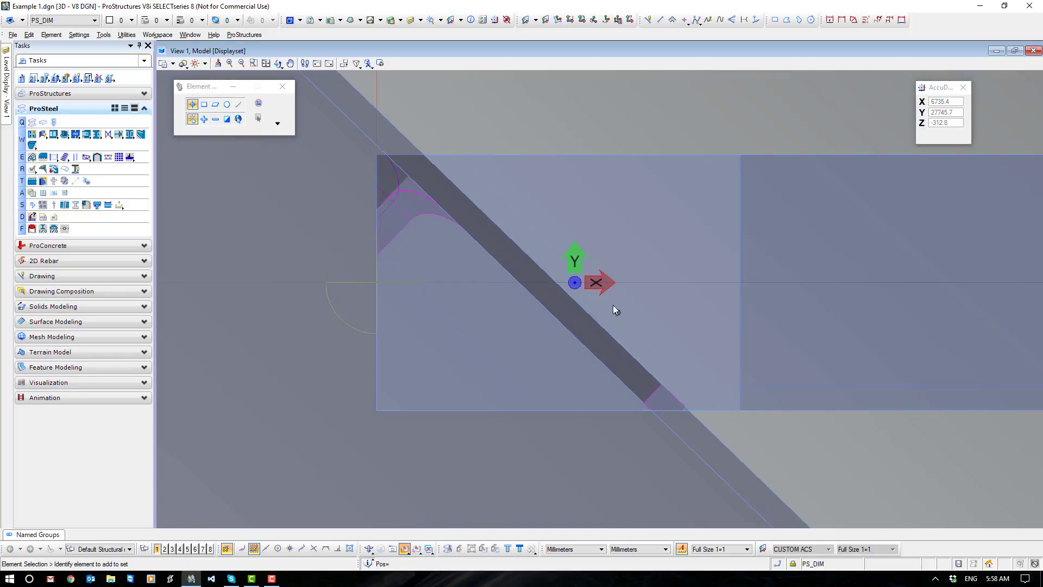
# Trim the flat along the beam's edge at a distance of 0 with Straight cut off, using two points on the beam edge.
pyautogui.click(32, 170)
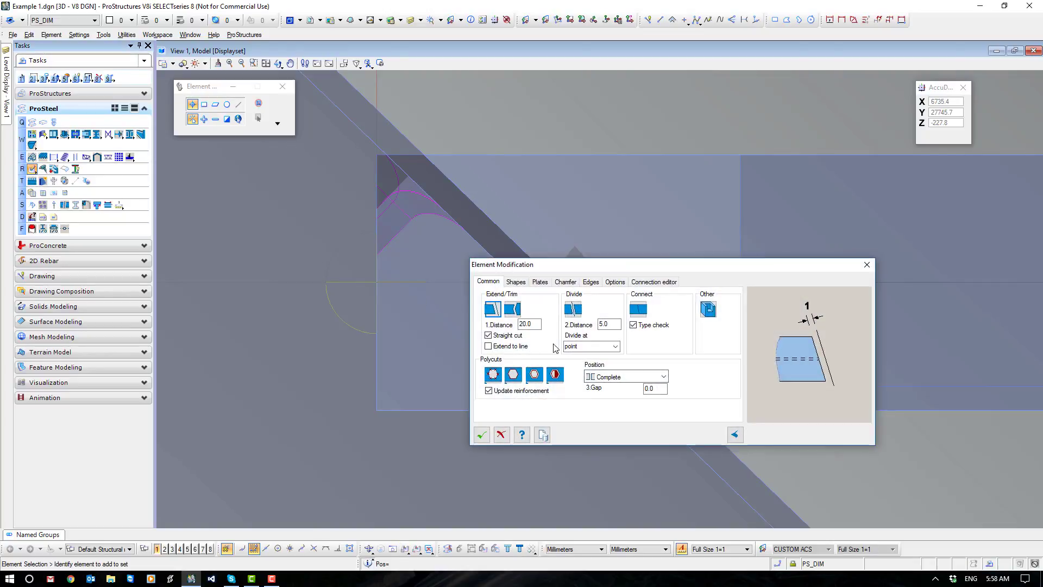
pyautogui.moveTo(537, 324); pyautogui.dragTo(513, 325)
pyautogui.click(487, 336)
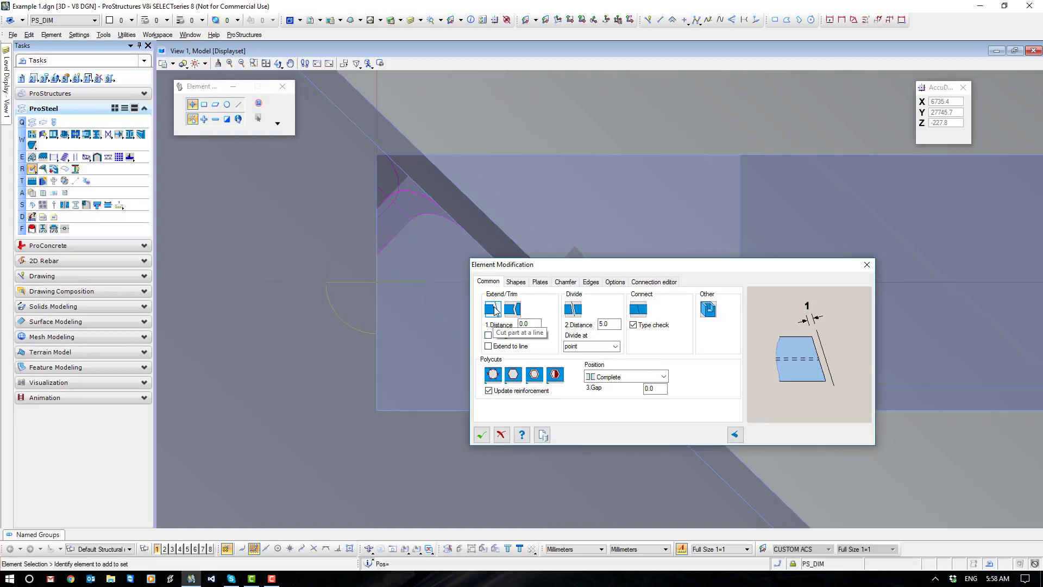
pyautogui.click(481, 434)
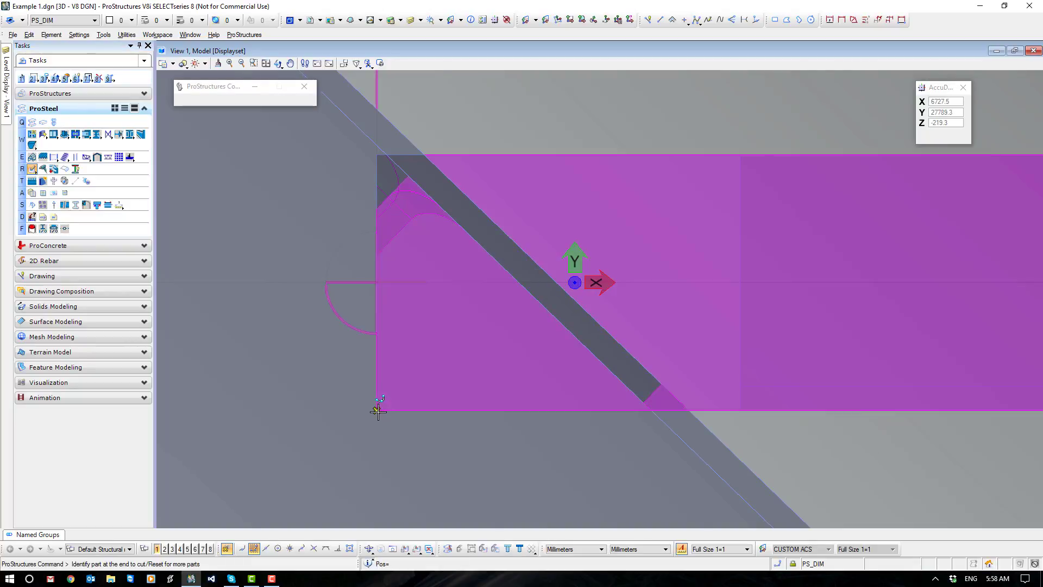
pyautogui.click(378, 411)
pyautogui.click(211, 104)
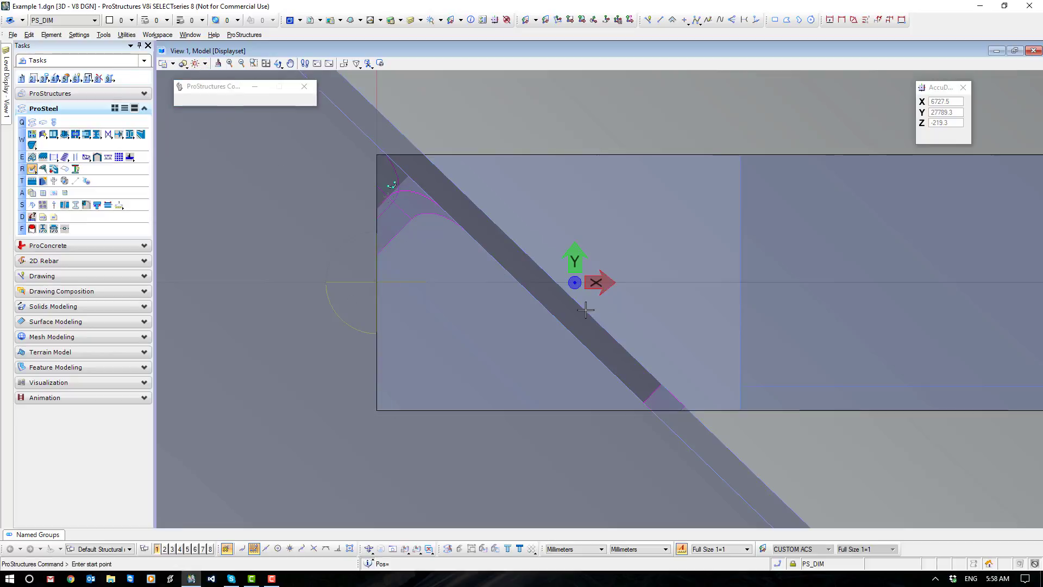
pyautogui.click(661, 381)
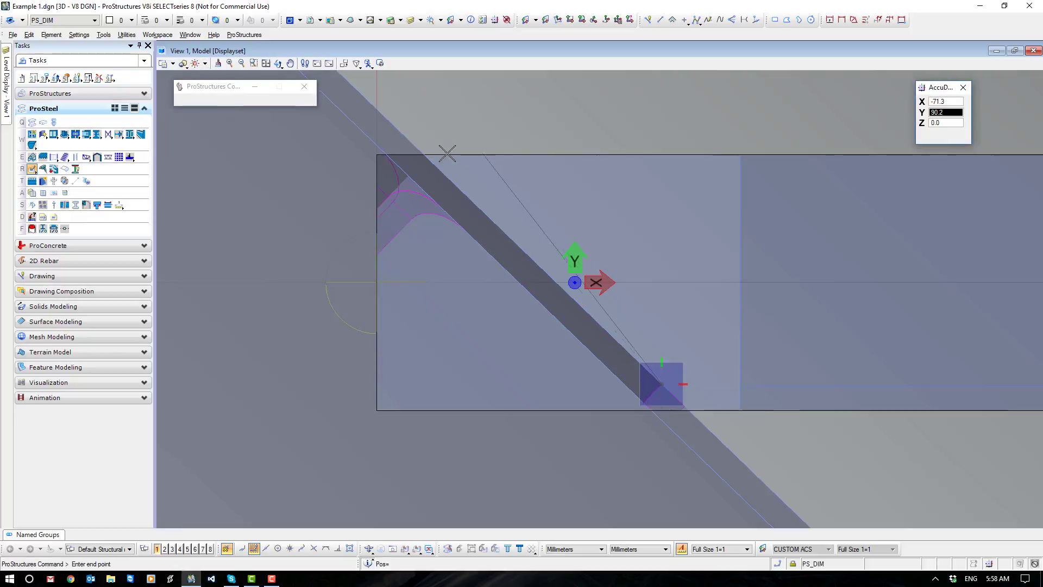
pyautogui.scroll(5, 430, 155)
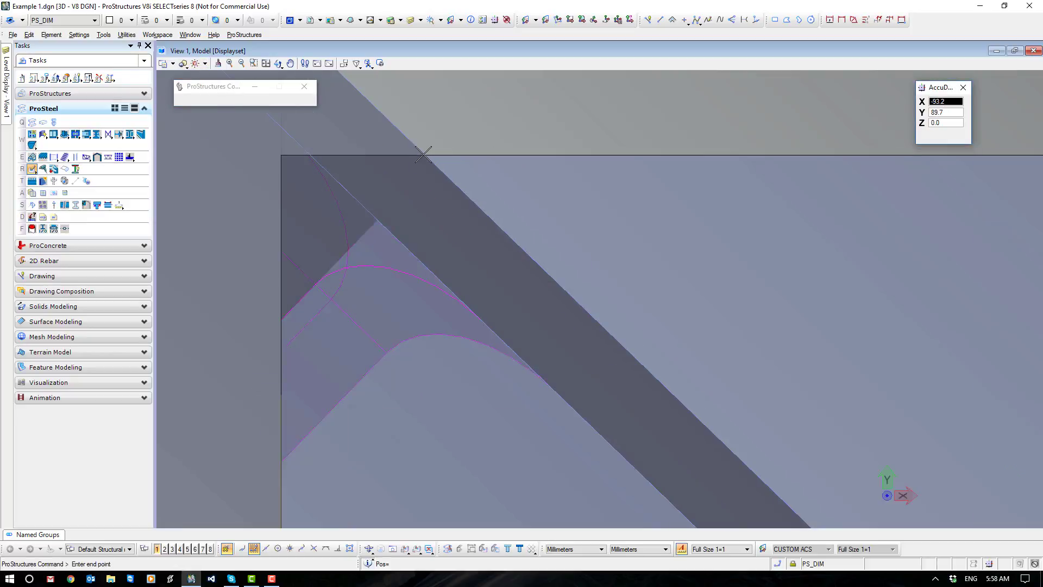
pyautogui.scroll(-3, 442, 157)
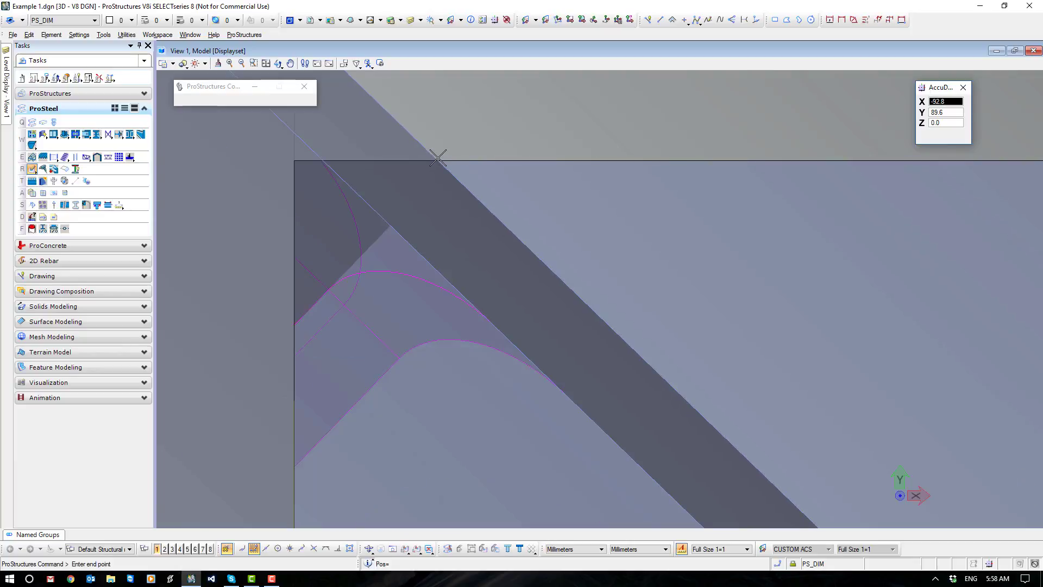
pyautogui.scroll(5, 620, 317)
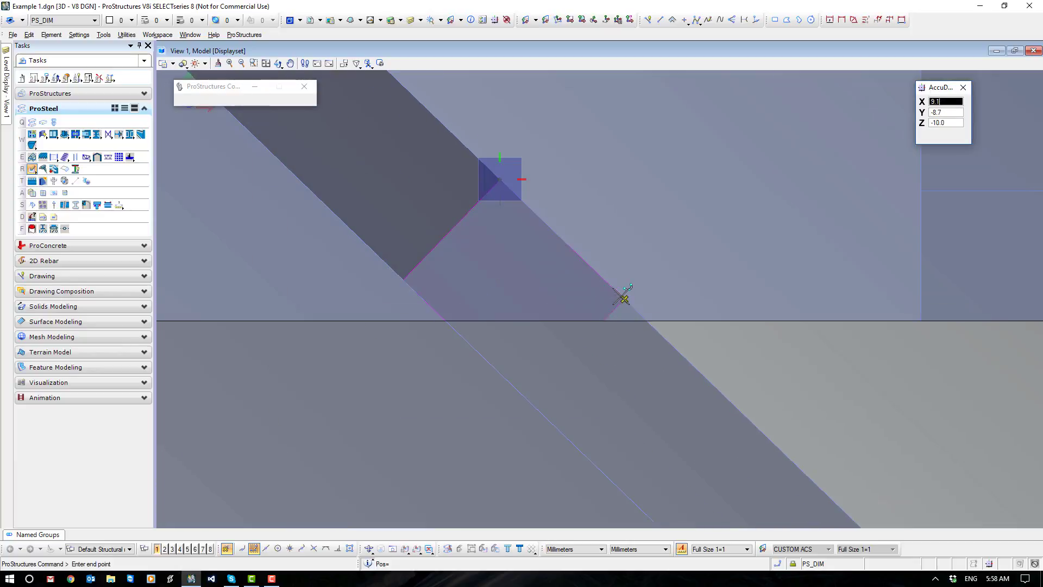
pyautogui.click(622, 296)
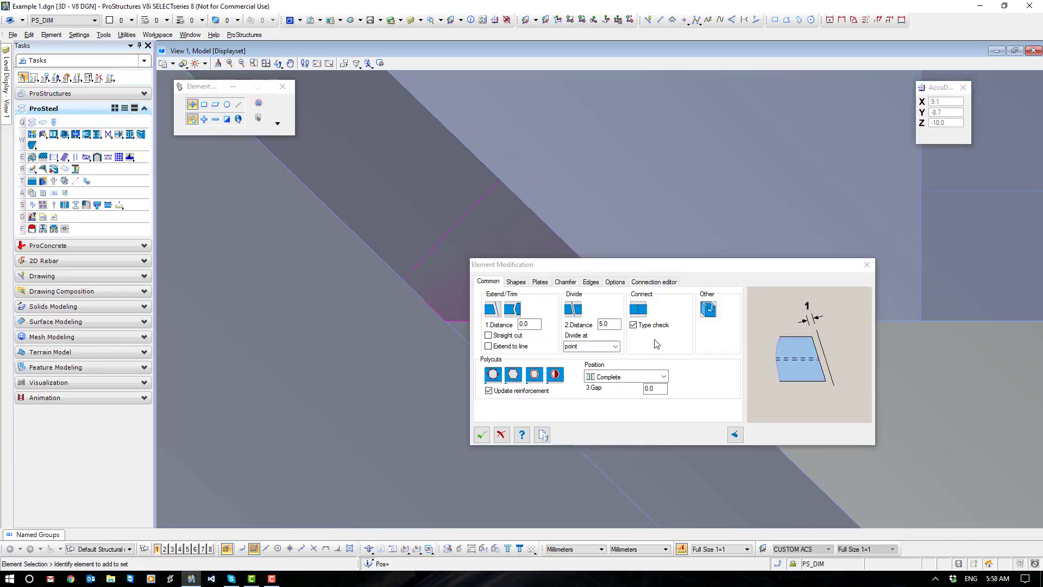
pyautogui.click(480, 434)
# Delete the collision bodies around the flat's trimmed end at the beam.
pyautogui.scroll(-5, 516, 319)
pyautogui.scroll(3, 511, 314)
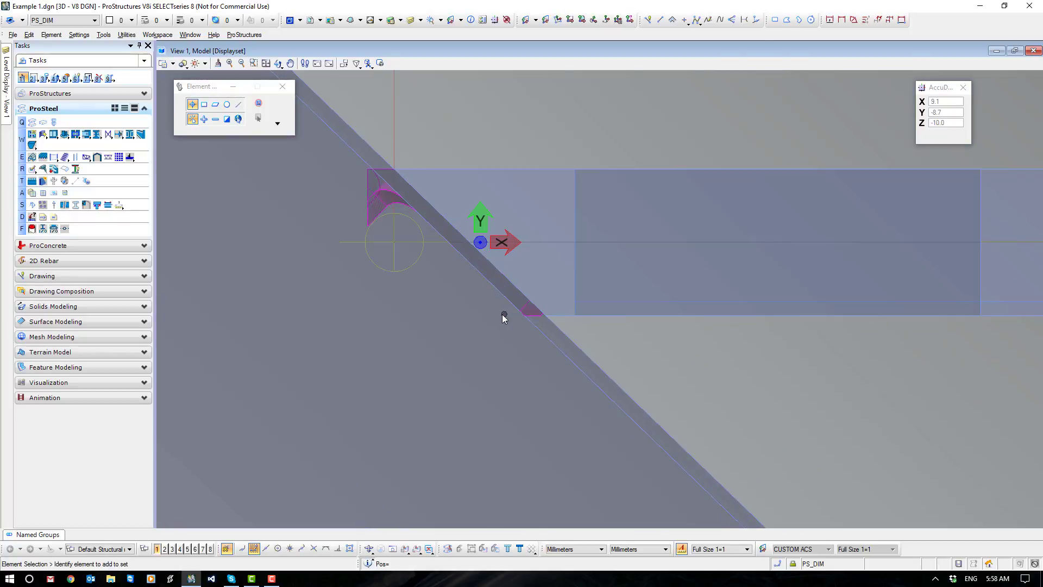
pyautogui.moveTo(344, 101); pyautogui.dragTo(557, 396)
pyautogui.press('Escape')
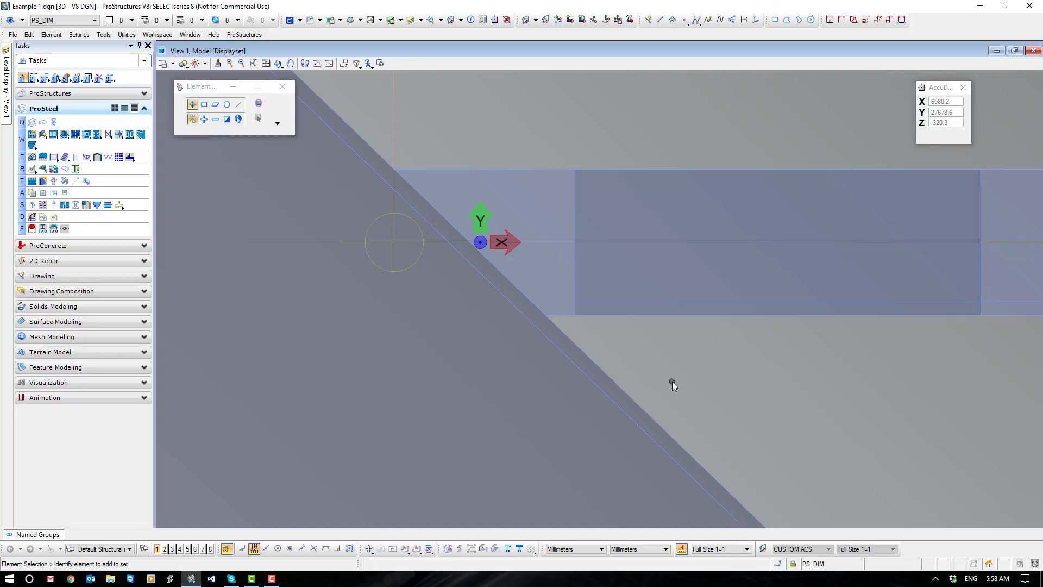
# Open the ProSteel Drill settings and set the bolt diameter to 16 and the workloose to 2.
pyautogui.scroll(-2, 673, 381)
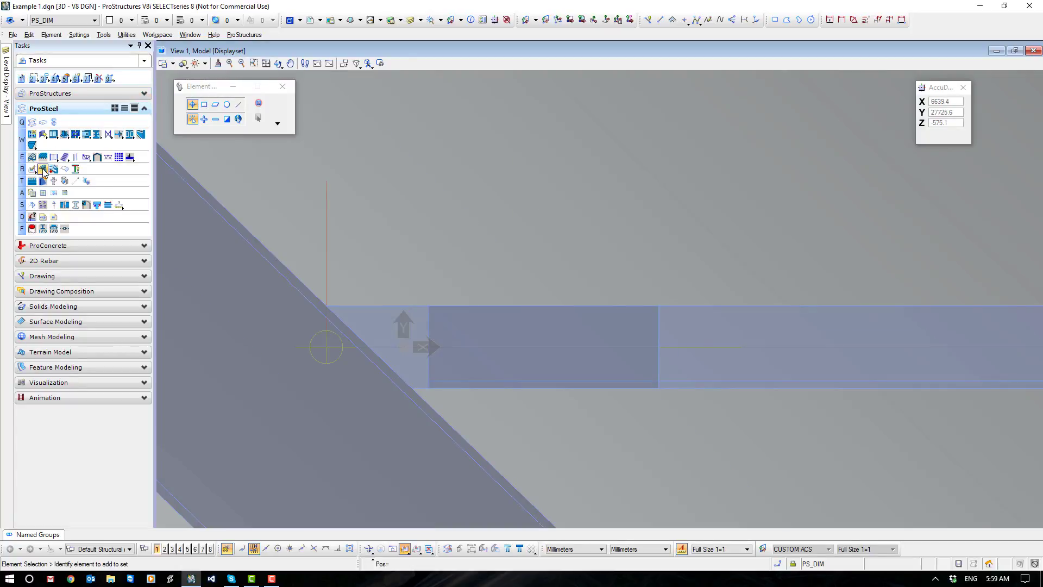
pyautogui.click(44, 172)
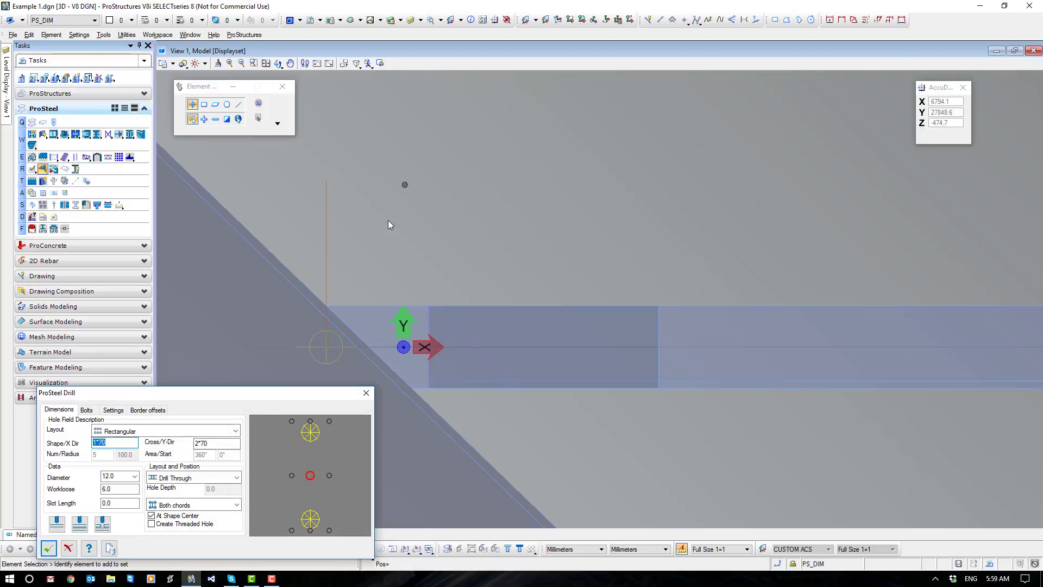
pyautogui.moveTo(233, 403); pyautogui.dragTo(749, 93)
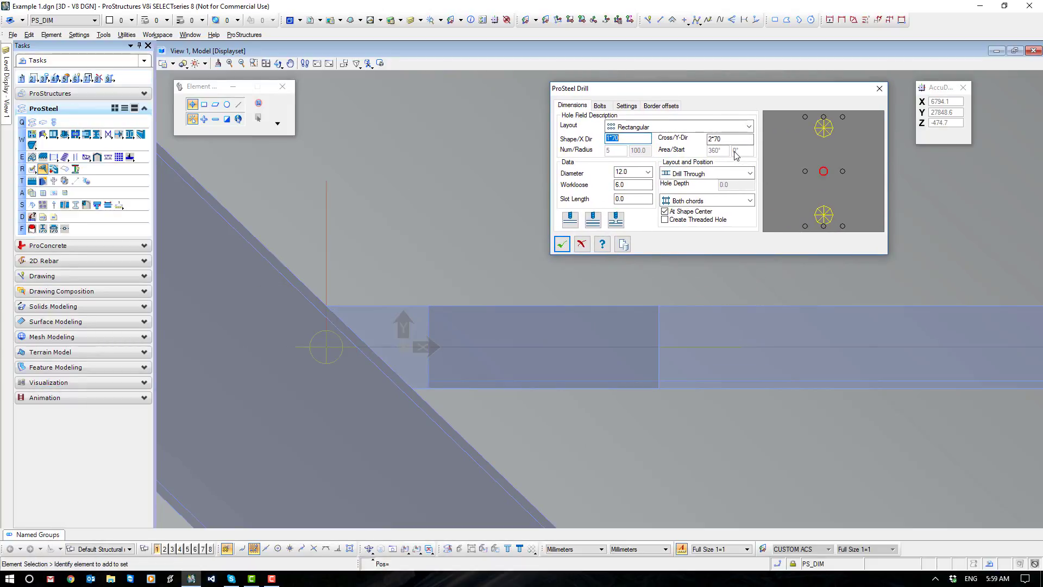
pyautogui.click(647, 173)
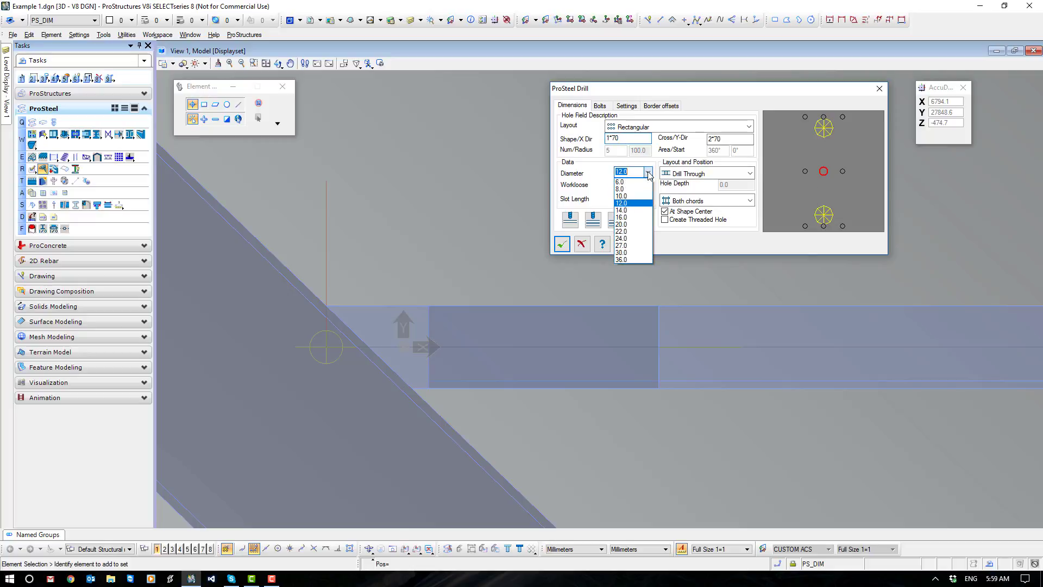
pyautogui.click(632, 217)
pyautogui.press('Tab')
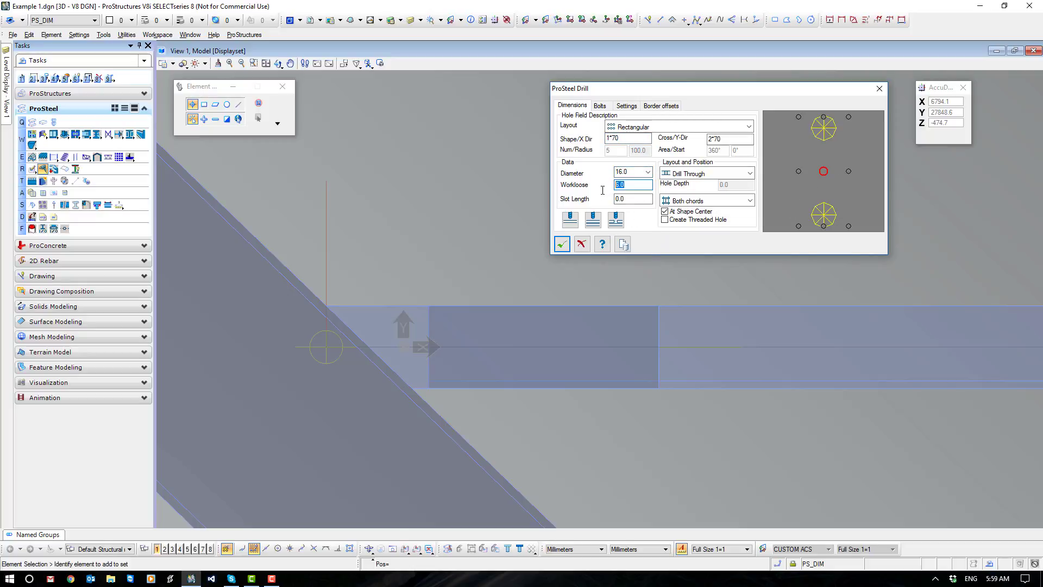
pyautogui.write('2')
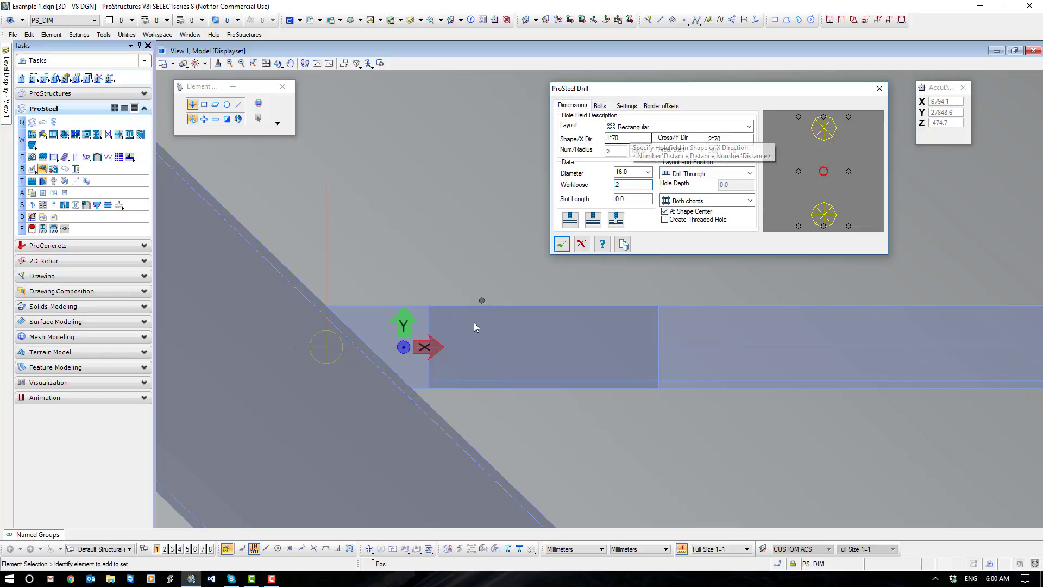
# Set the rectangular hole field to 2*70 in the shape direction and 1*70 in the cross direction.
pyautogui.click(686, 383)
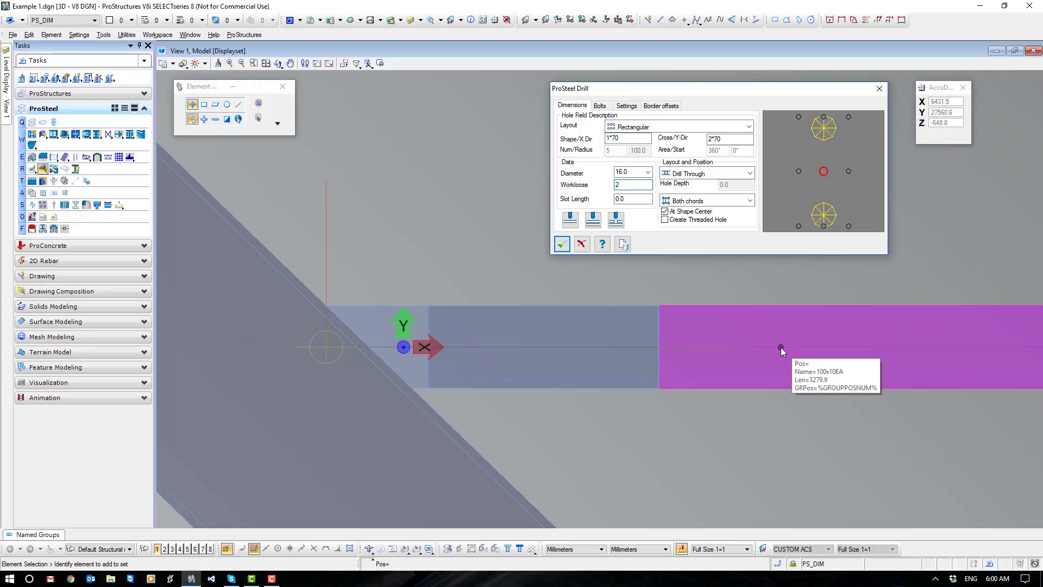
pyautogui.click(780, 347)
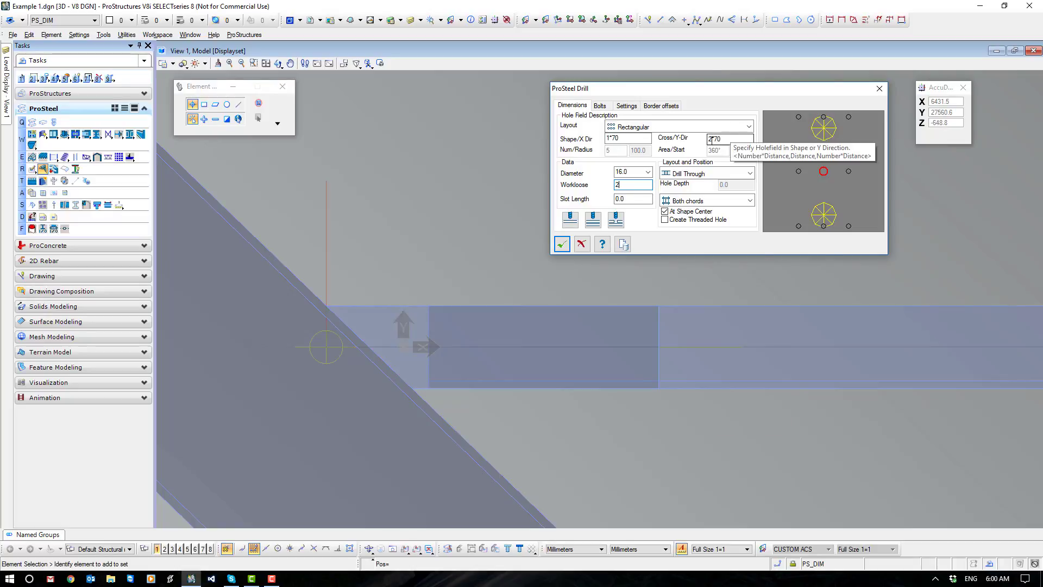
pyautogui.click(710, 140)
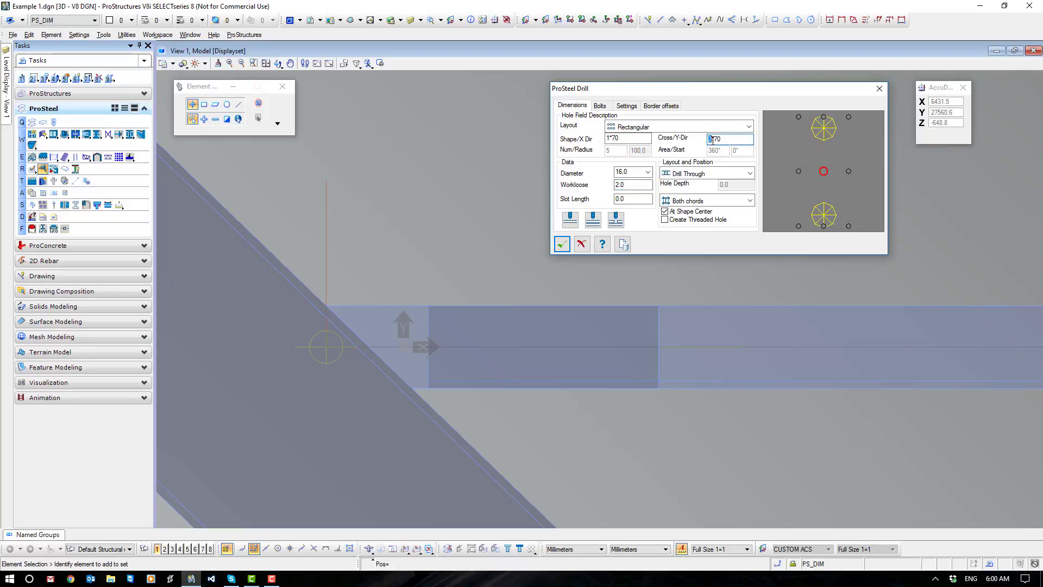
pyautogui.write('1')
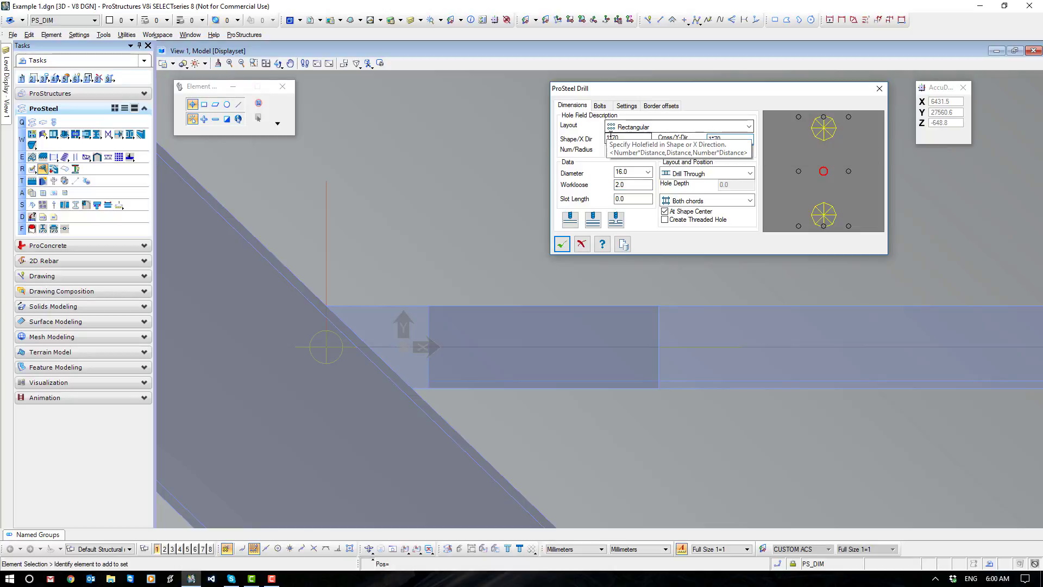
pyautogui.click(607, 137)
pyautogui.write('2')
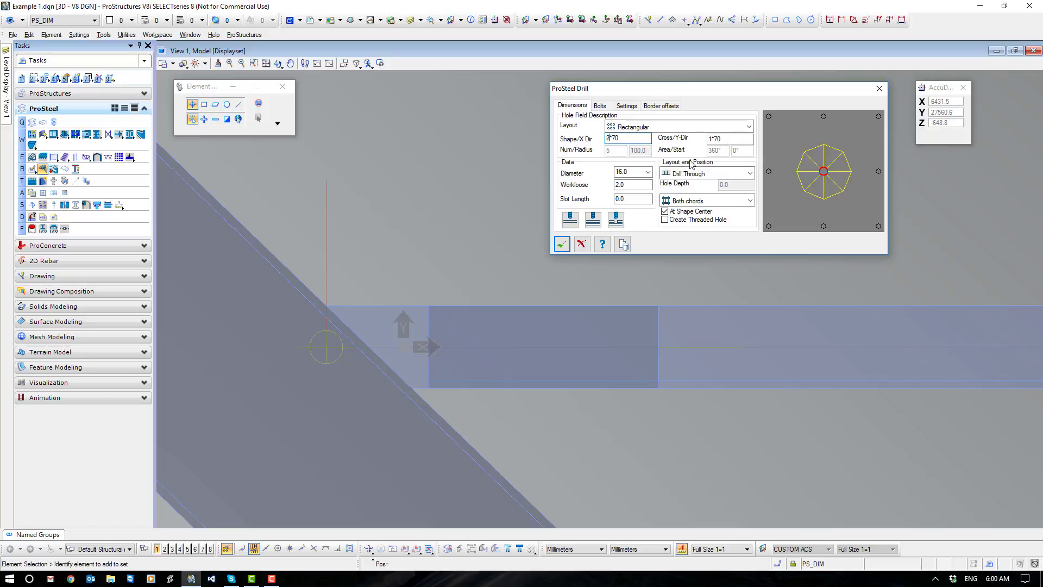
pyautogui.press('Tab')
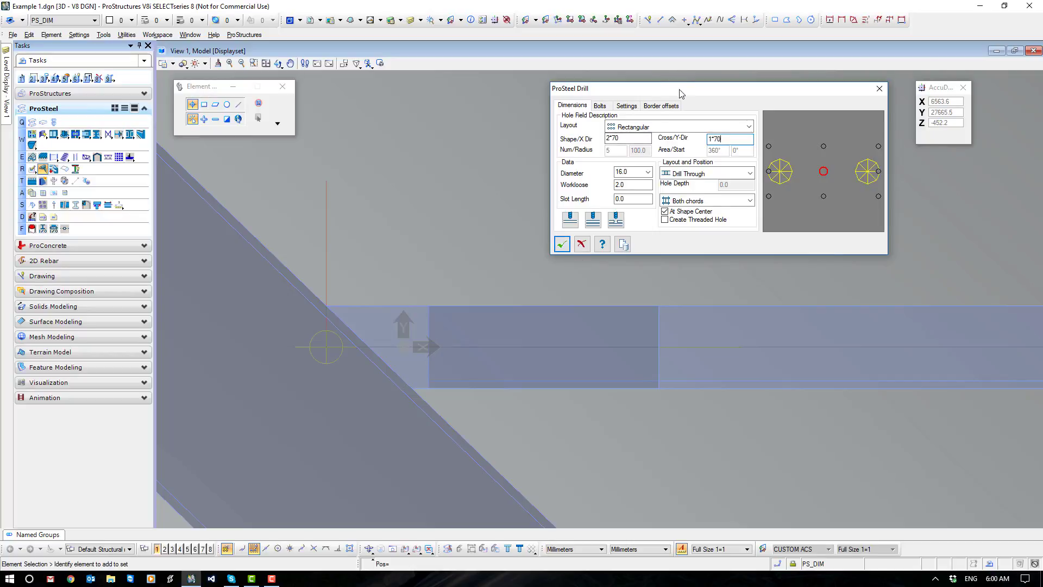
# Draw a vertical SmartLine about 105 mm long upward from the midpoint of the angle's end edge over the flat.
pyautogui.moveTo(680, 90); pyautogui.dragTo(756, 75)
pyautogui.click(648, 21)
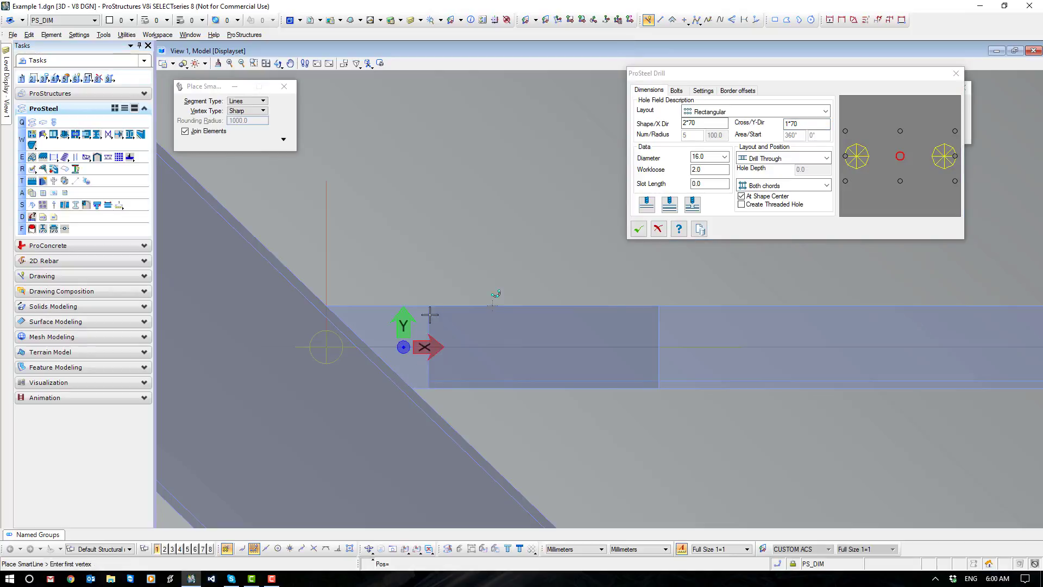
pyautogui.click(429, 339)
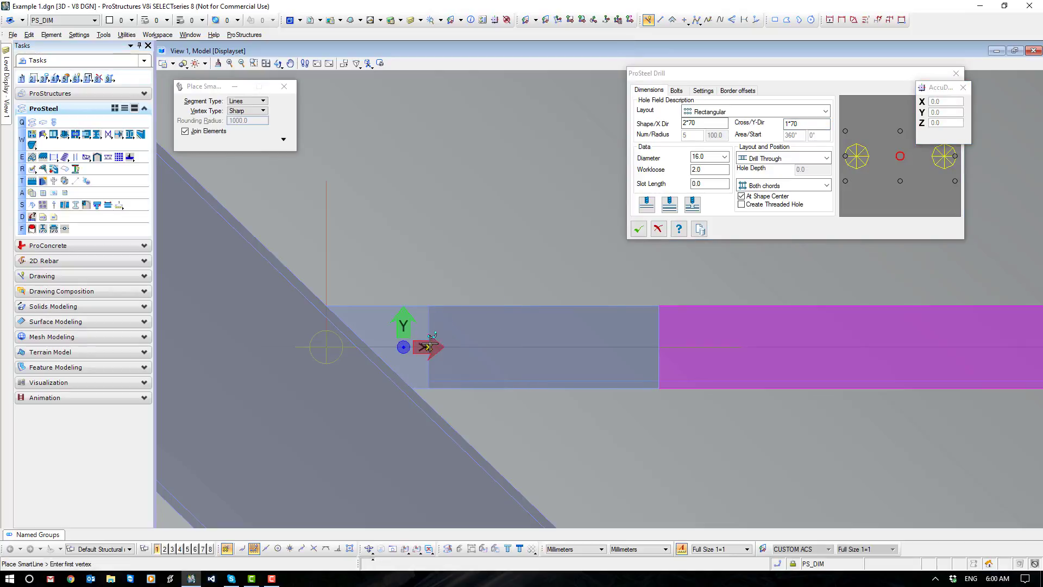
pyautogui.click(428, 260)
pyautogui.rightClick(493, 257)
pyautogui.press('Escape')
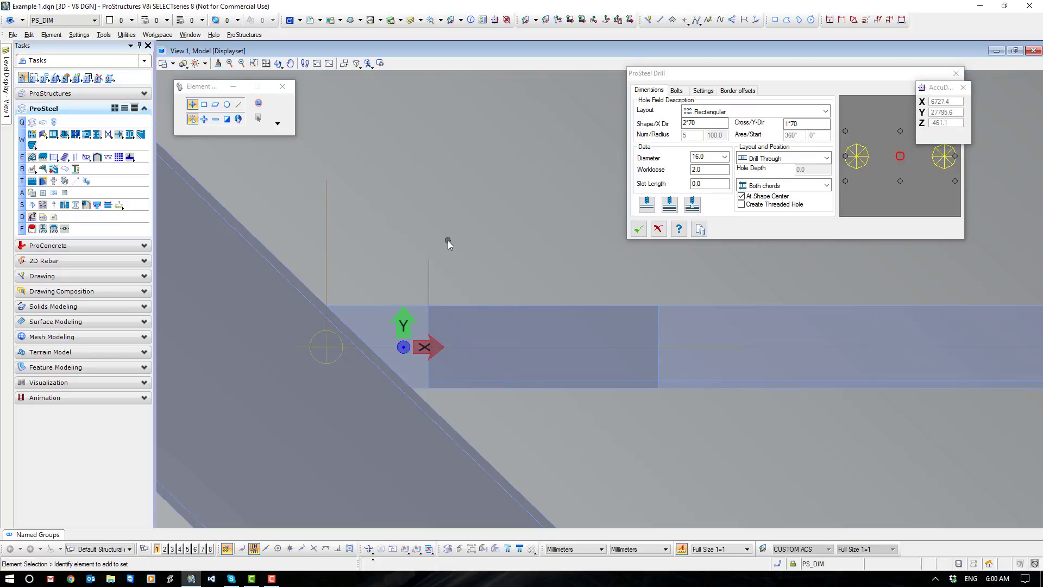
# Copy the vertical line parallel by 35 mm along the brace, away from the angle's end.
pyautogui.rightClick(448, 240)
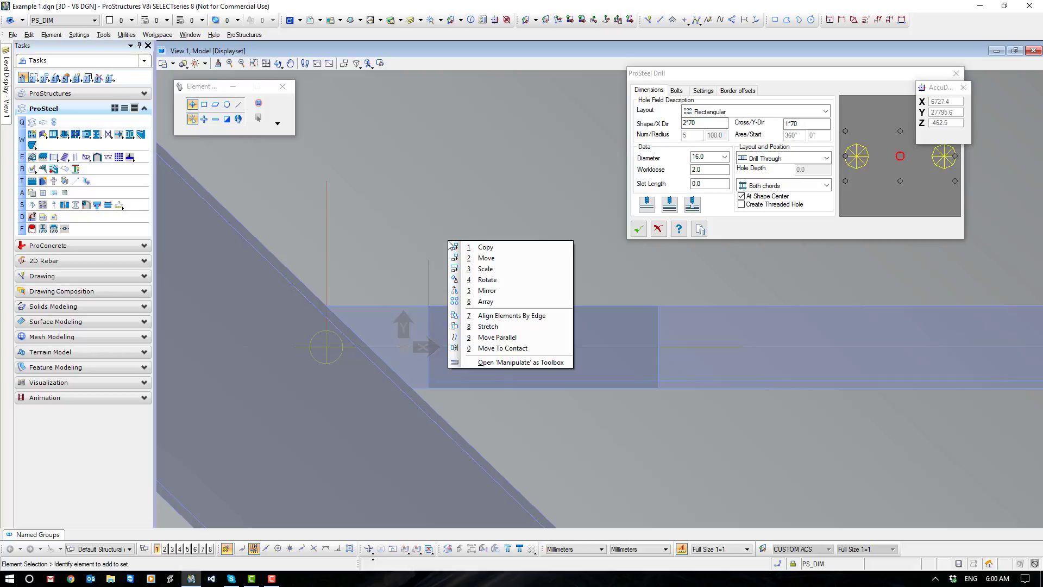
pyautogui.click(497, 338)
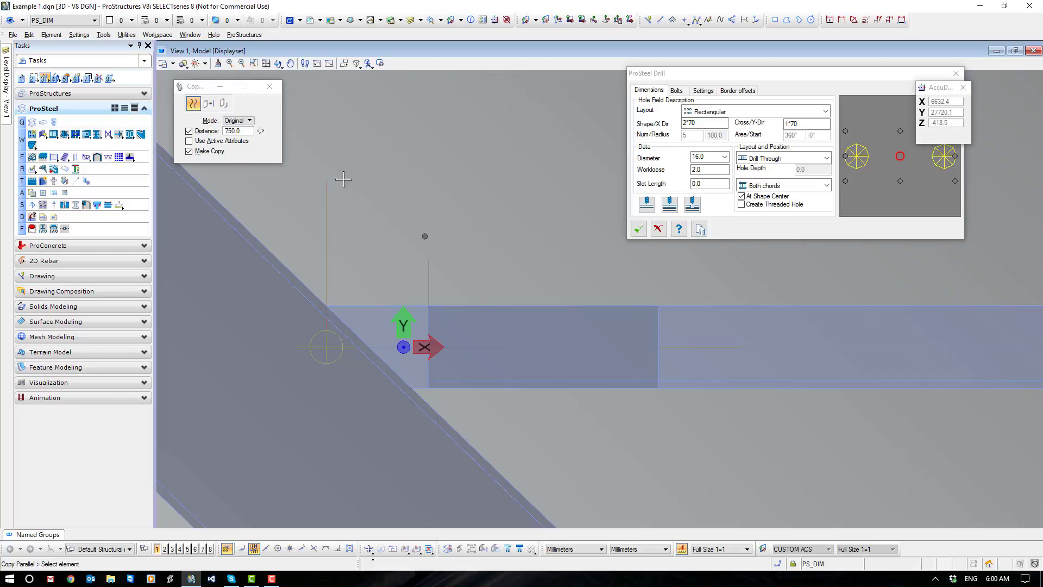
pyautogui.click(215, 133)
pyautogui.write('35')
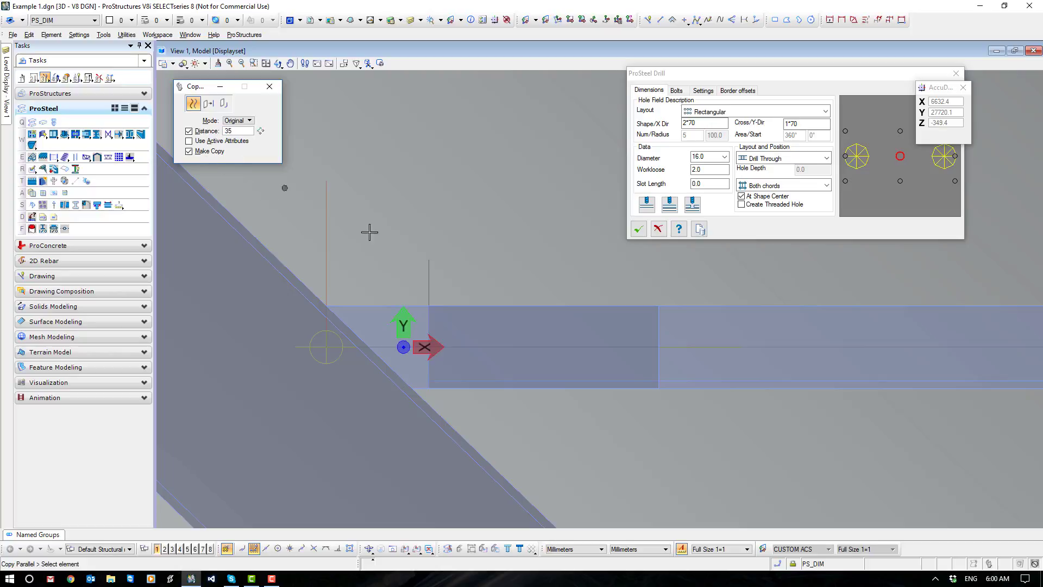
pyautogui.click(429, 284)
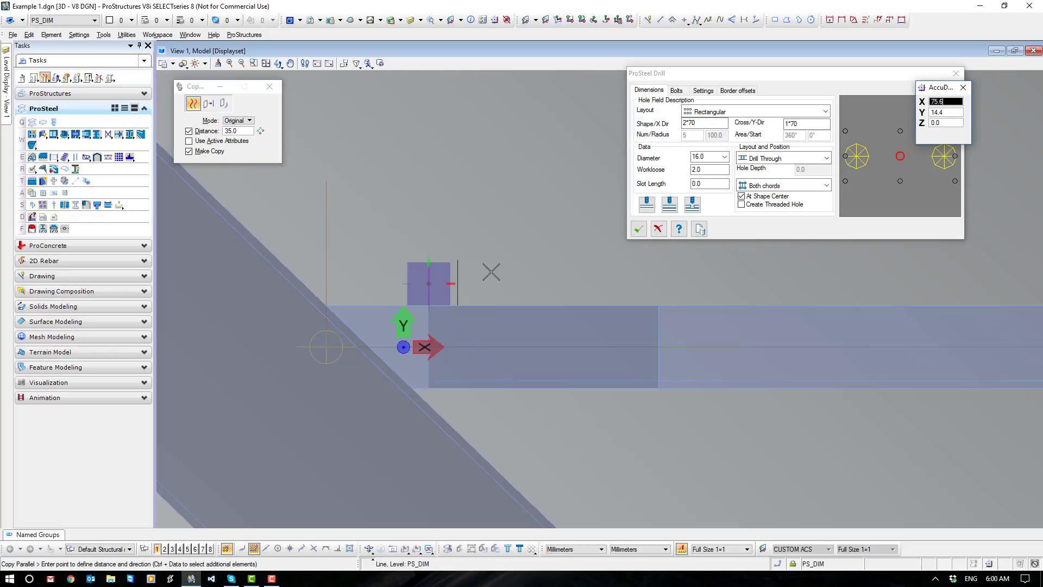
pyautogui.click(491, 270)
# Copy the new parallel line another 70 mm further along the brace to mark the second hole position.
pyautogui.click(223, 134)
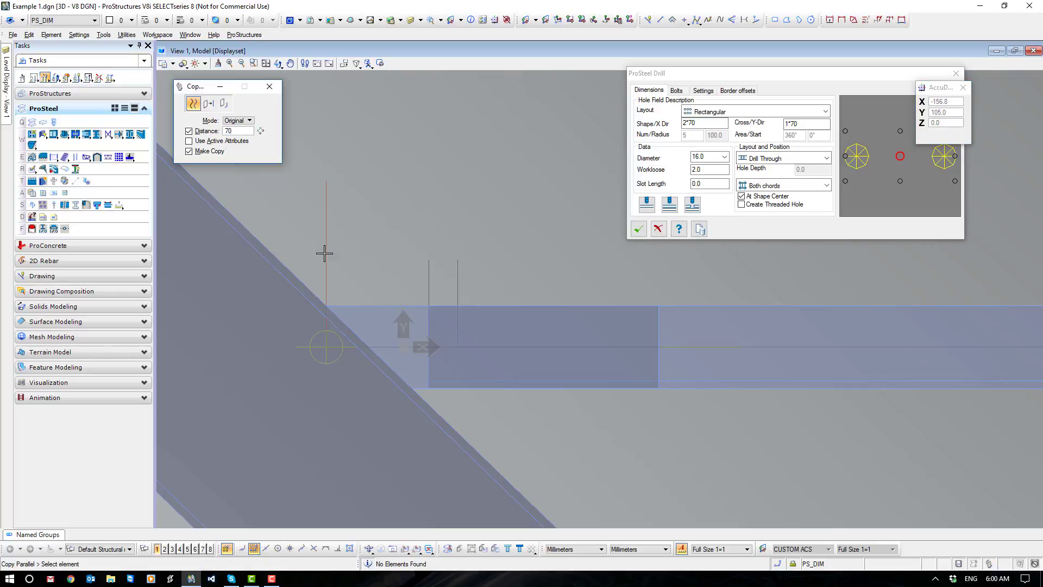
pyautogui.click(458, 289)
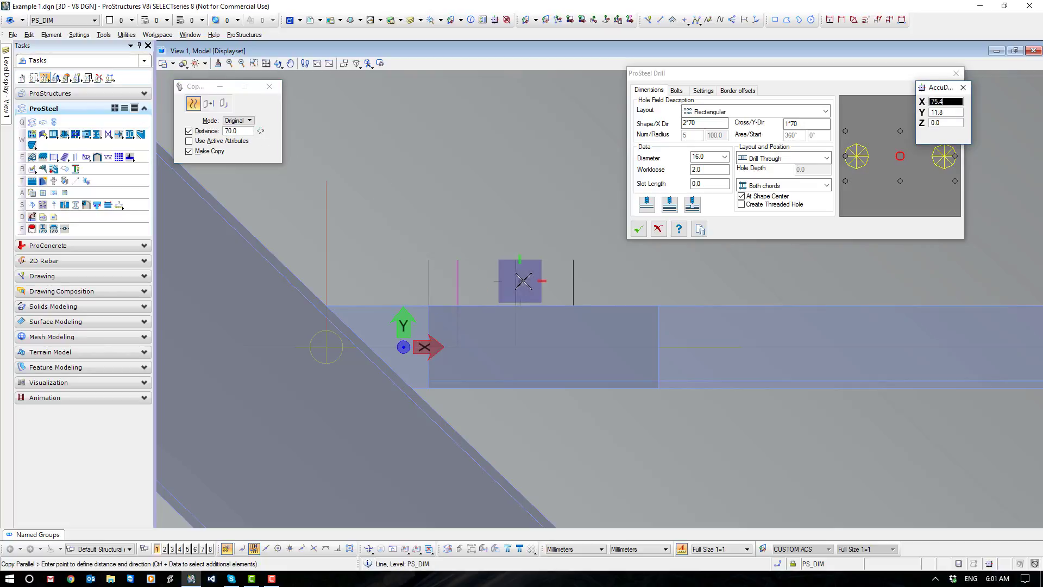
pyautogui.click(557, 277)
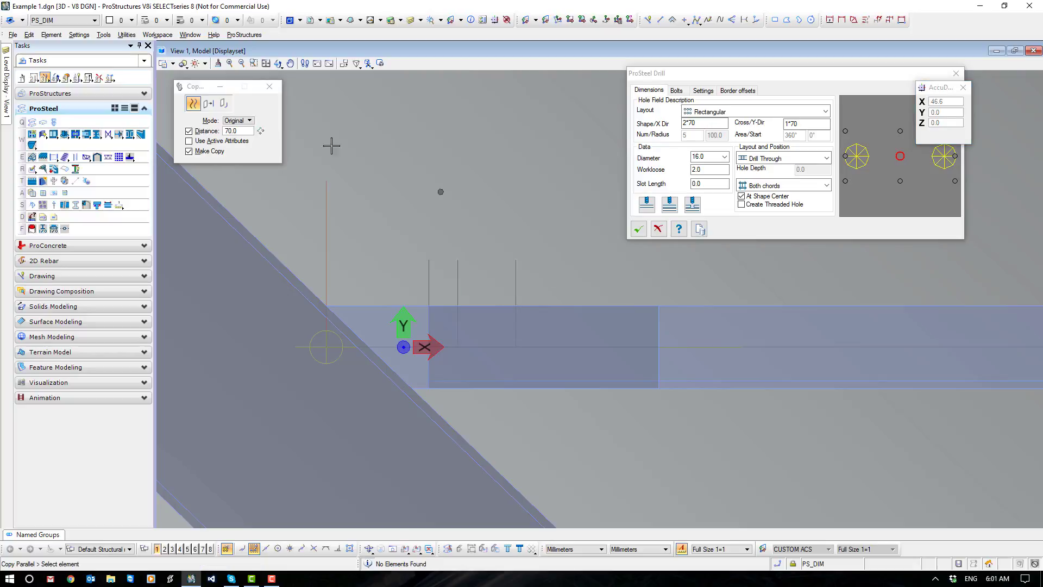
# Copy the second hole's line parallel by 35 mm further along the brace to mark the edge distance.
pyautogui.doubleClick(231, 132)
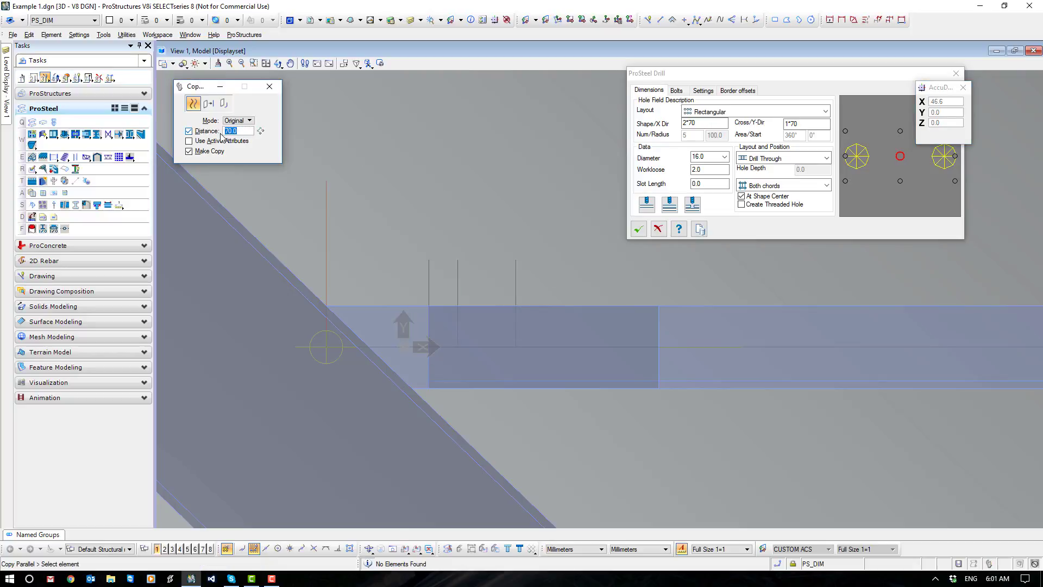
pyautogui.write('35')
pyautogui.press('Return')
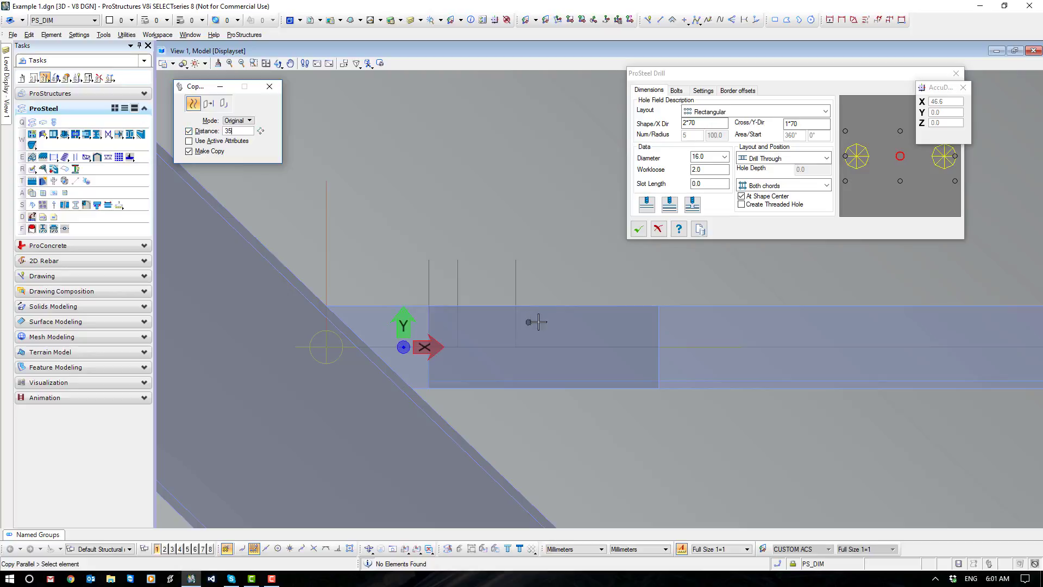
pyautogui.click(515, 288)
pyautogui.click(572, 280)
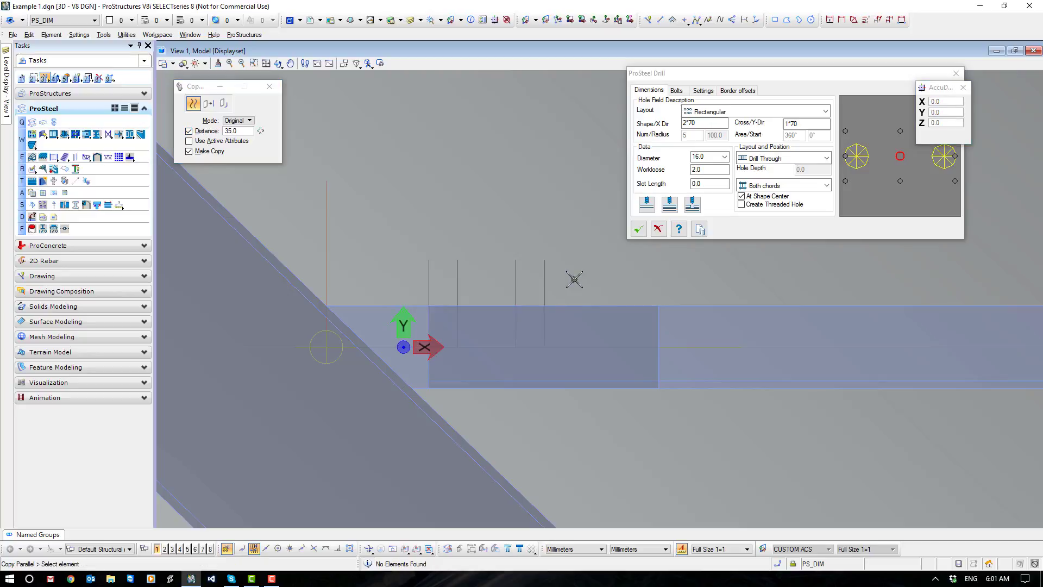
pyautogui.press('Escape')
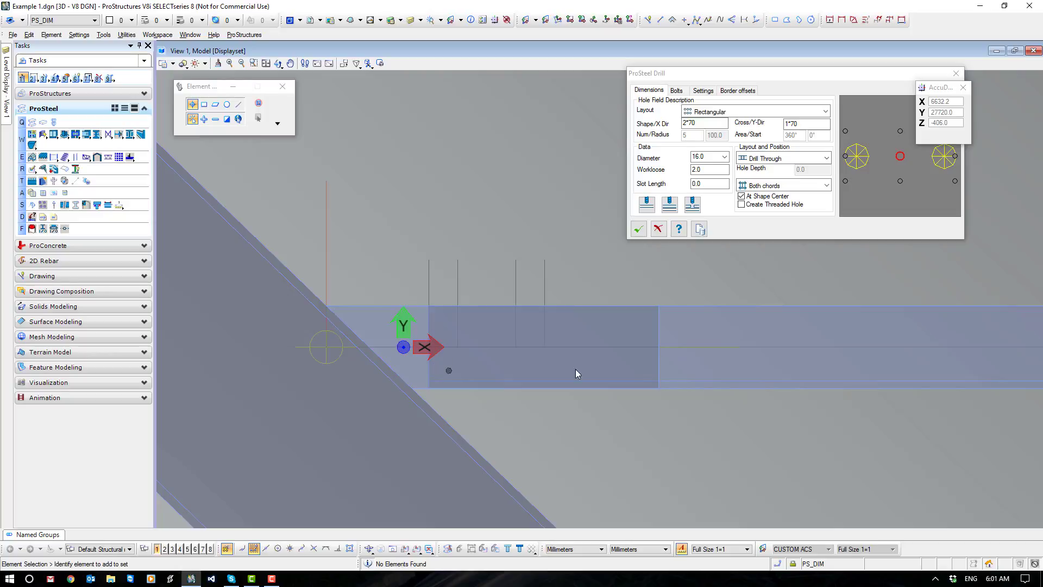
# Switch the drill offset to Rectangular Offset with an X offset of 70.
pyautogui.click(705, 91)
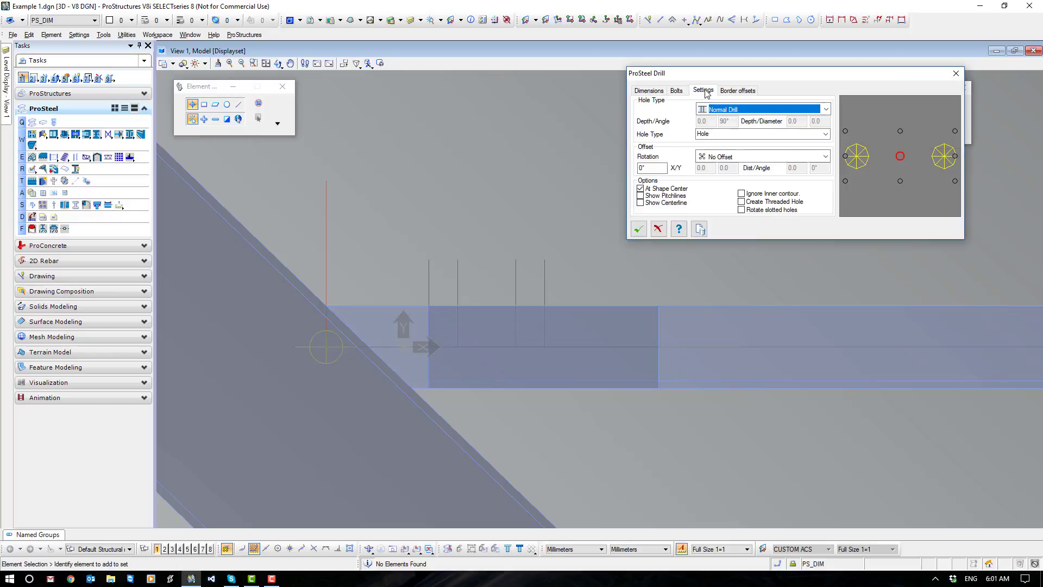
pyautogui.click(733, 156)
pyautogui.click(734, 179)
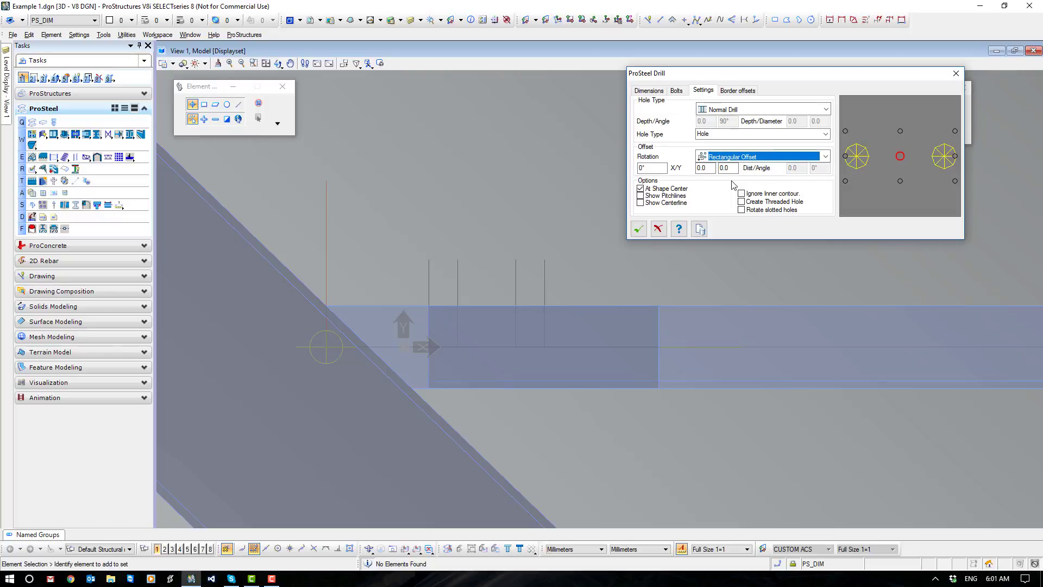
pyautogui.doubleClick(695, 167)
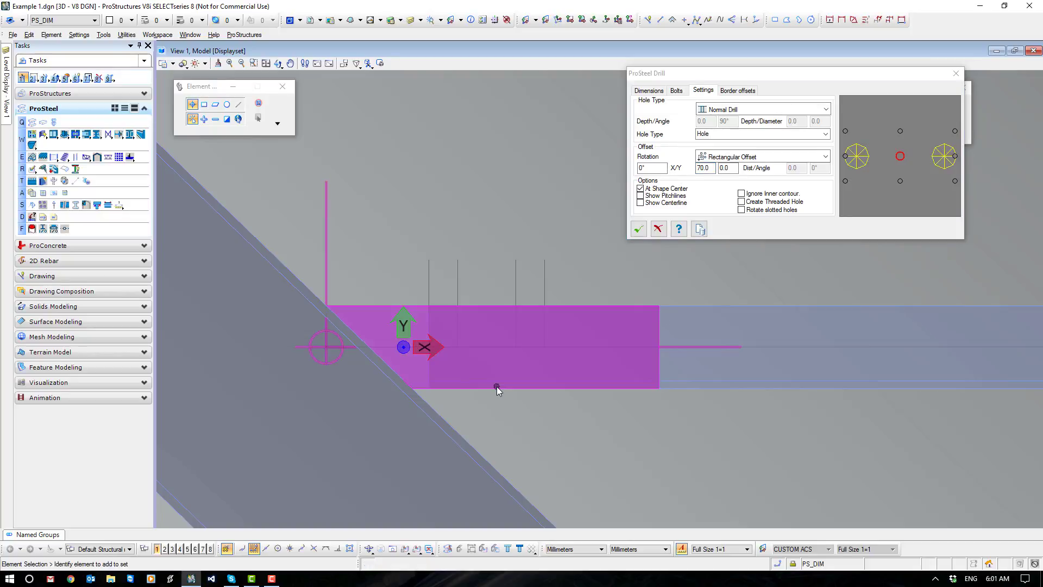
# Check the far end of the brace and set the hole field's X offset to -70.
pyautogui.scroll(-5, 496, 386)
pyautogui.scroll(2, 496, 386)
pyautogui.scroll(2, 783, 383)
pyautogui.scroll(4, 784, 383)
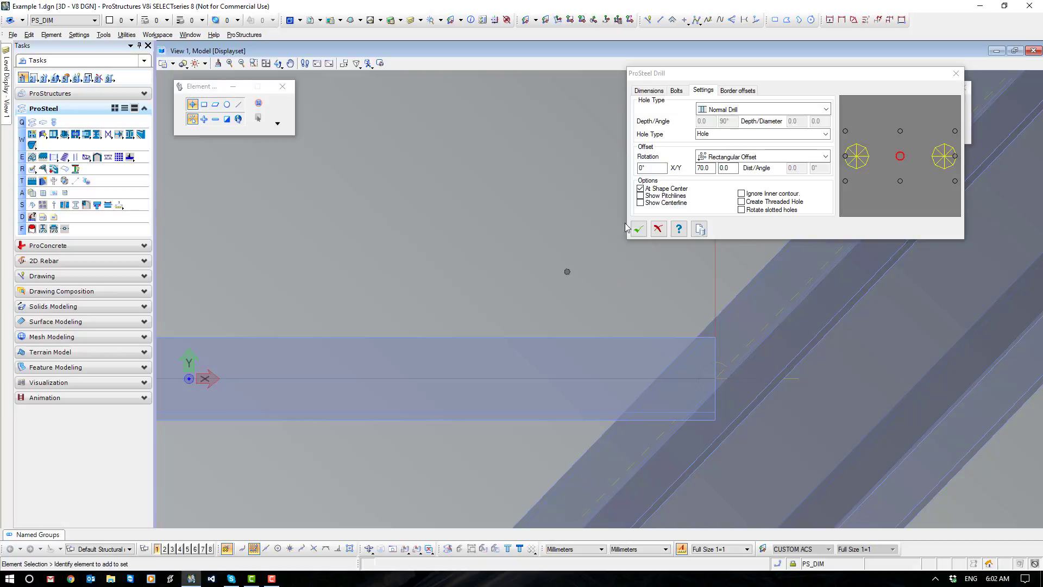
pyautogui.click(700, 168)
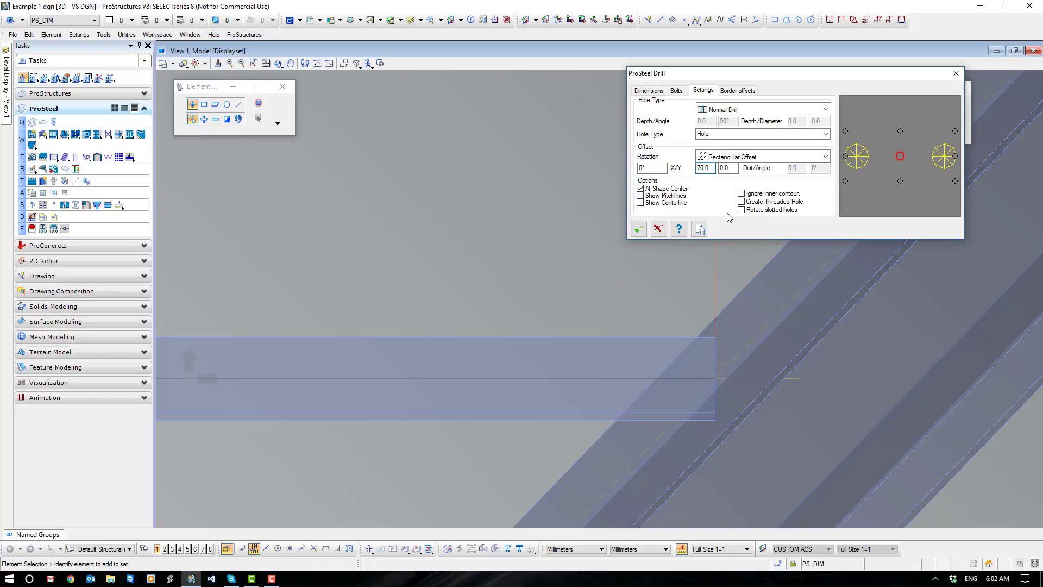
pyautogui.write('-')
pyautogui.click(645, 275)
pyautogui.scroll(-5, 645, 275)
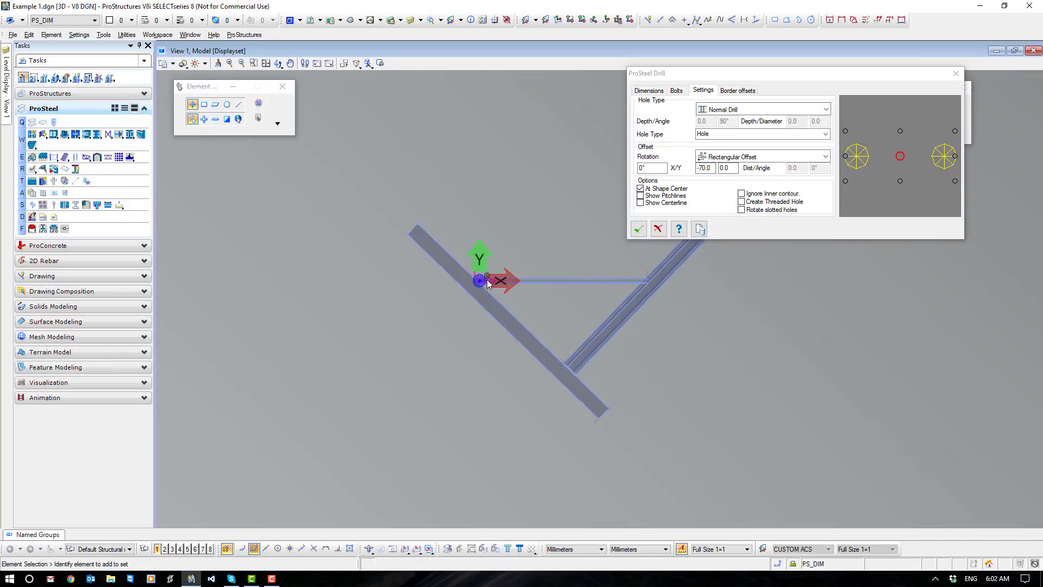
pyautogui.scroll(5, 488, 279)
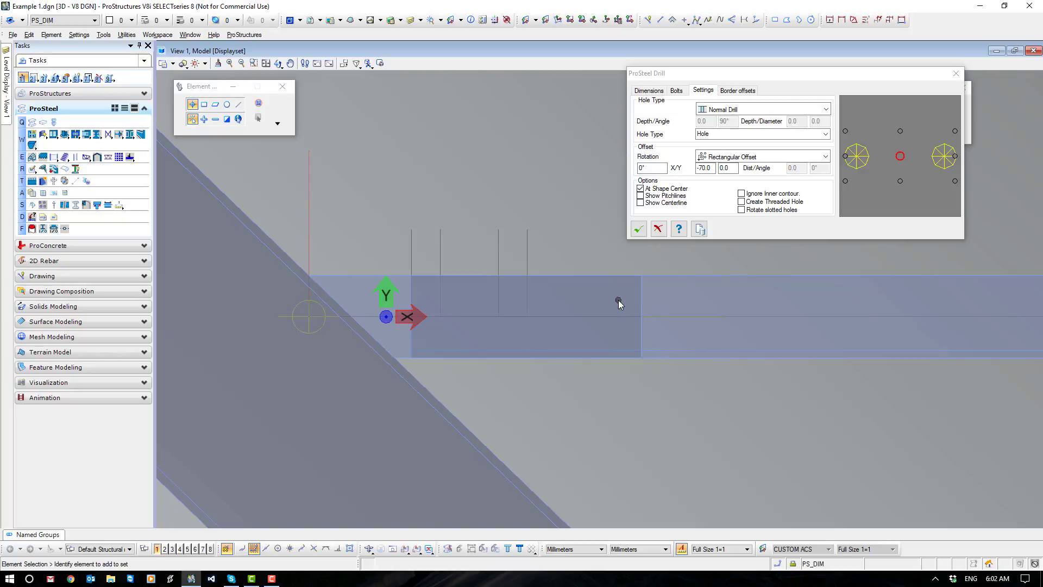
# Set the Y offset to 5 and add the drills to the angle, inserting the pattern at its lower end corner.
pyautogui.click(728, 168)
pyautogui.moveTo(728, 168); pyautogui.dragTo(715, 168)
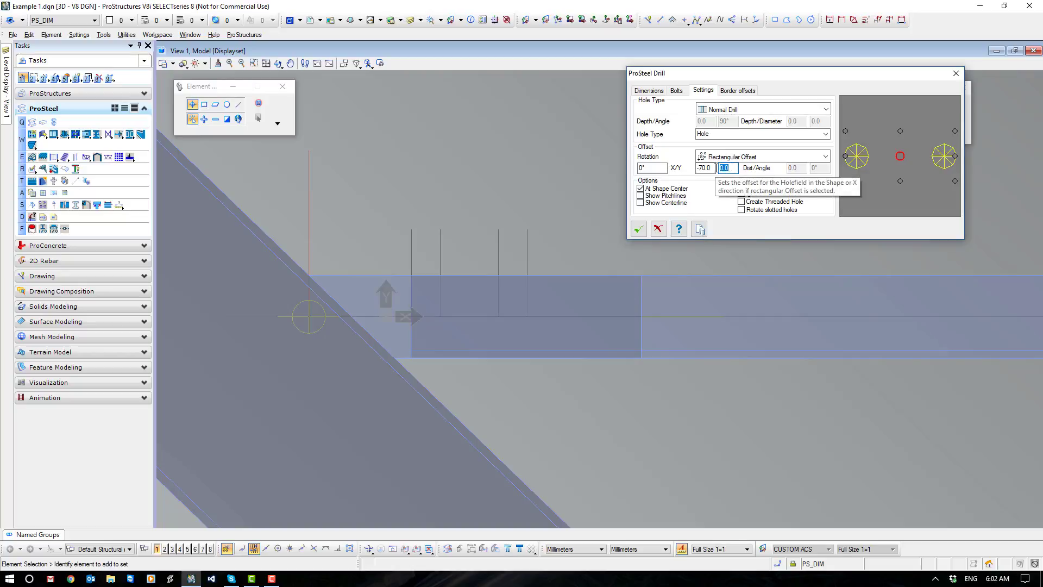
pyautogui.write('5')
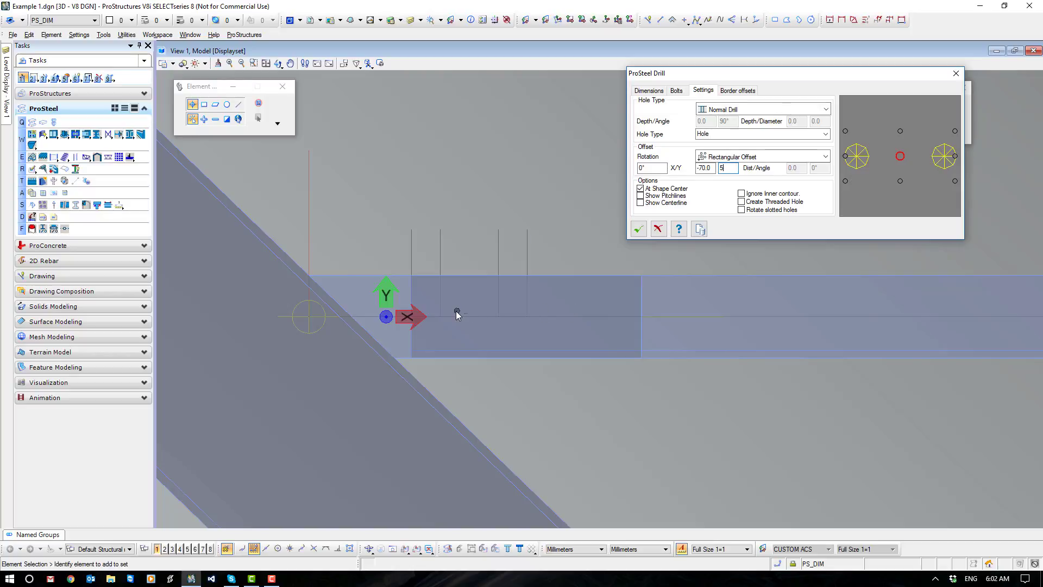
pyautogui.click(650, 91)
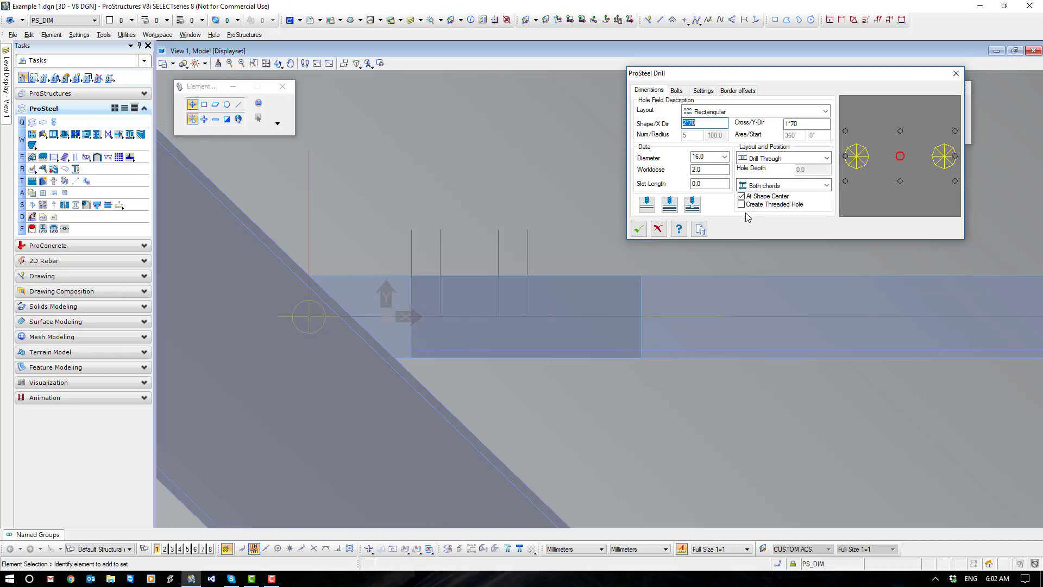
pyautogui.click(647, 205)
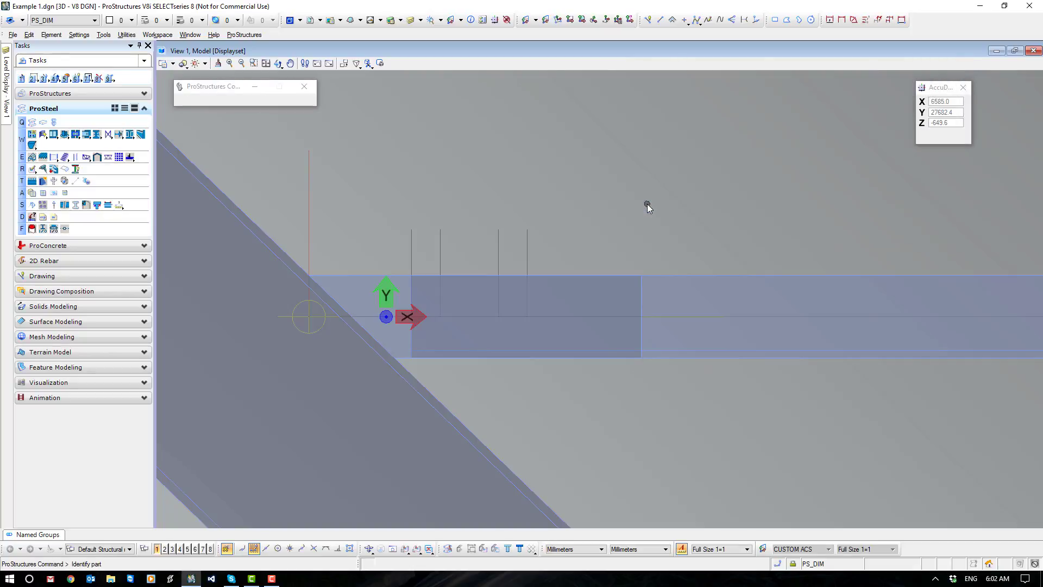
pyautogui.click(679, 276)
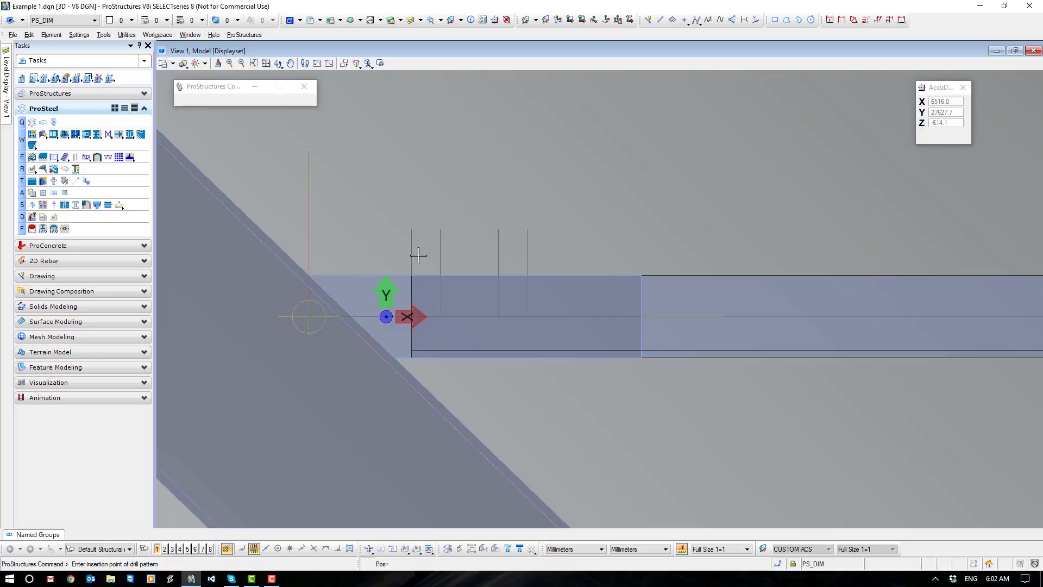
pyautogui.click(413, 357)
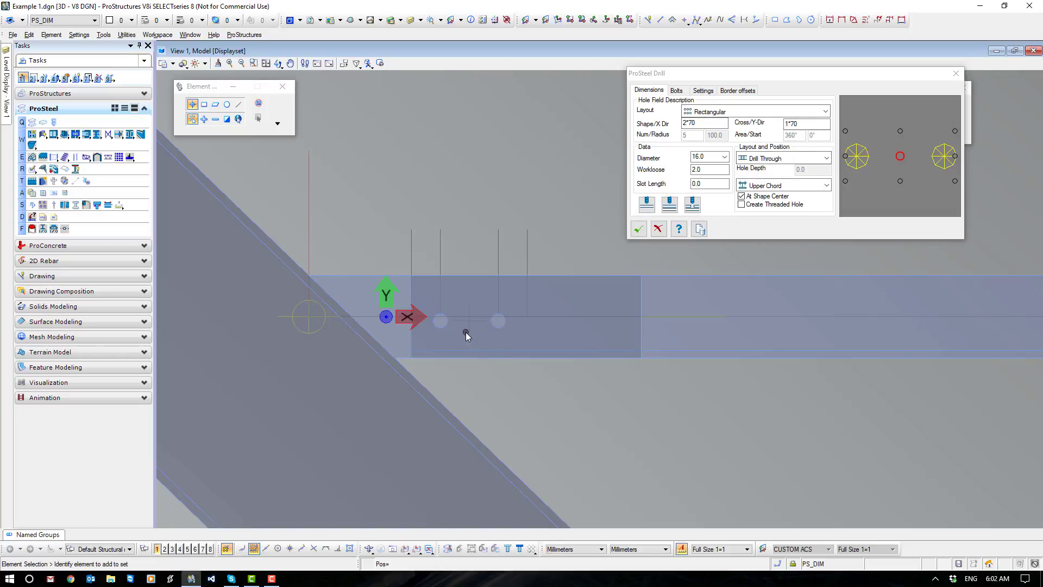
# Set the hole field's Y offset to -5 and accept the drills in the angle.
pyautogui.click(703, 90)
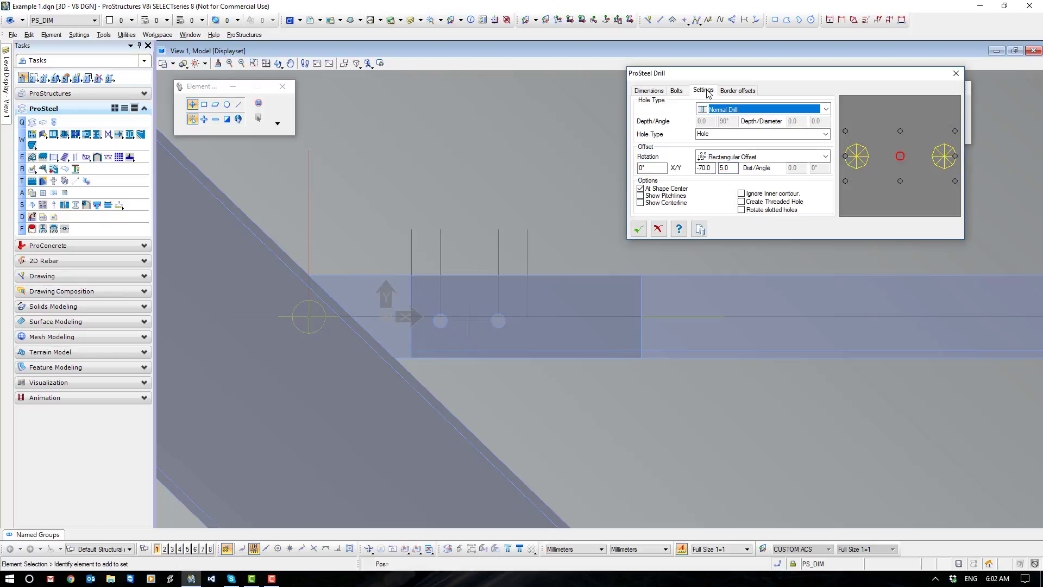
pyautogui.click(720, 168)
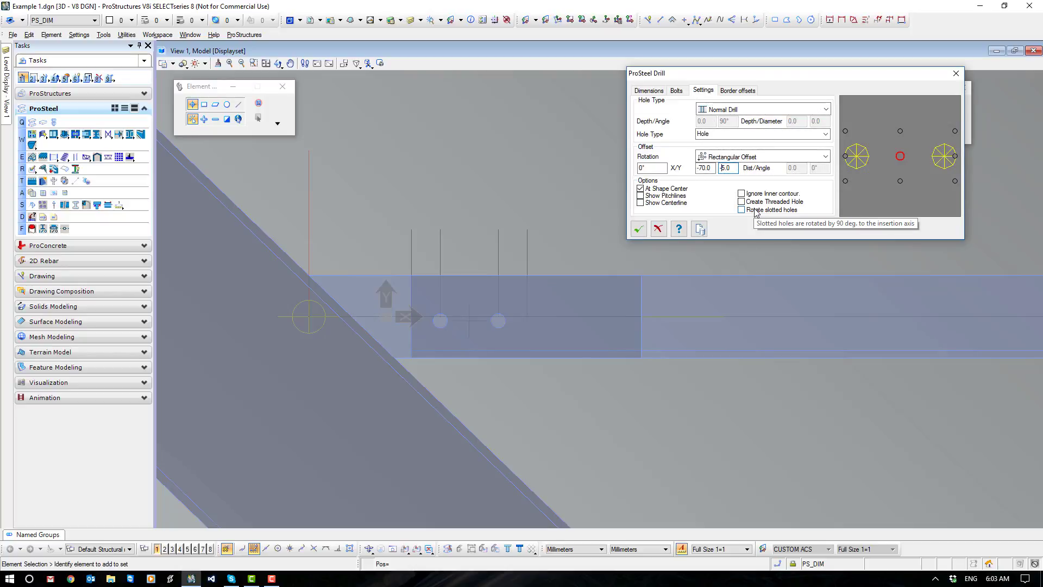
pyautogui.write('-')
pyautogui.click(713, 168)
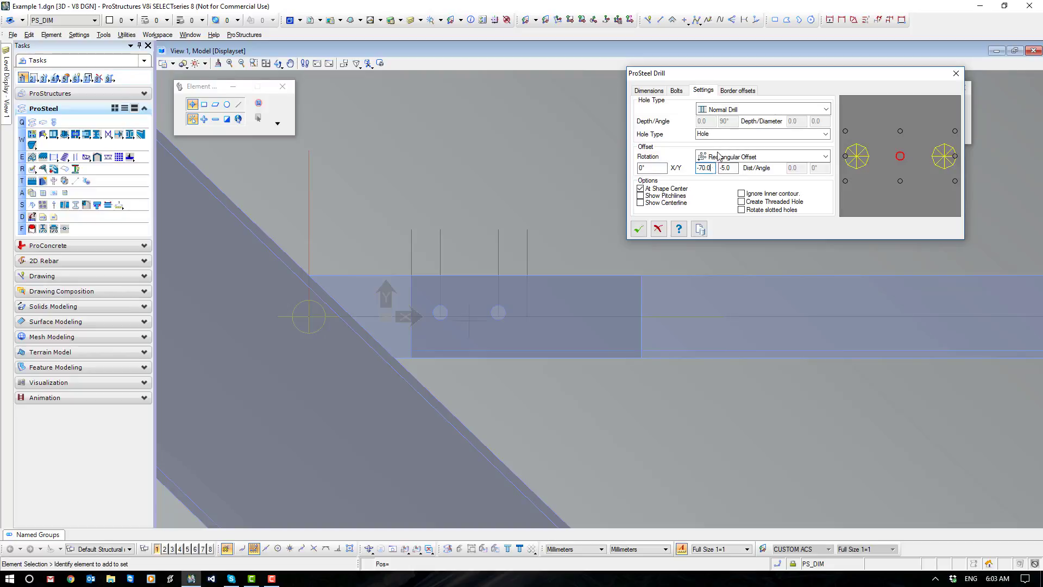
pyautogui.click(639, 228)
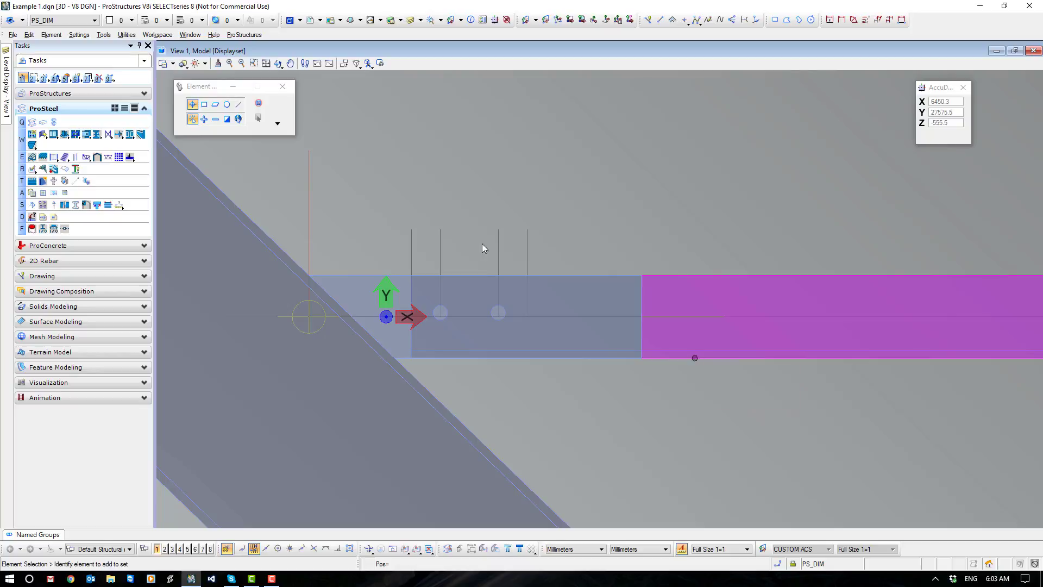
# Reopen the ProSteel Drill settings and change the offset type to No Offset.
pyautogui.click(43, 169)
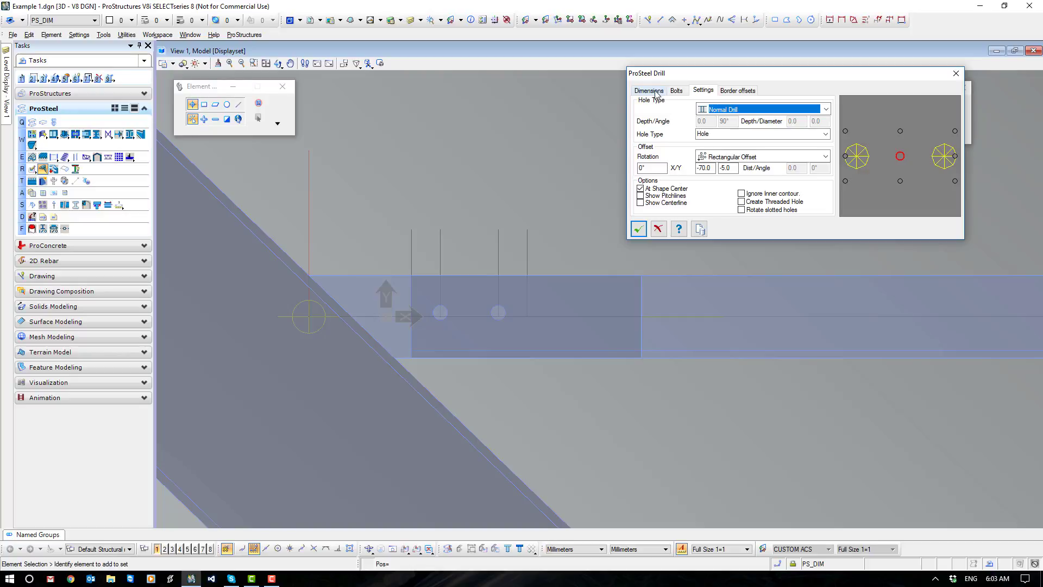
pyautogui.click(763, 157)
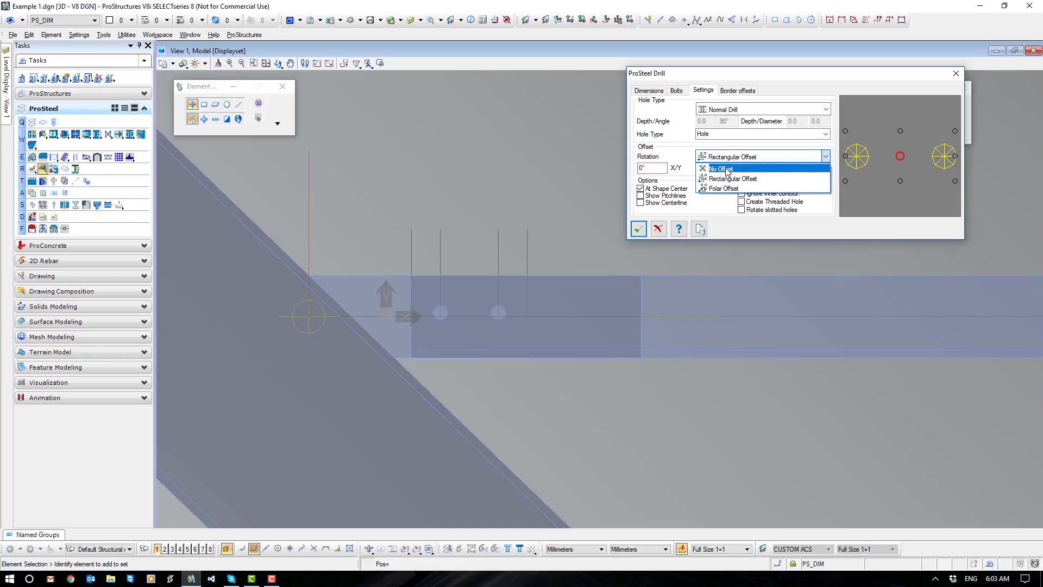
pyautogui.click(726, 169)
# Copy the two 16 mm drills from the 100x10EA angle into the overlapping flat plate and accept.
pyautogui.click(648, 91)
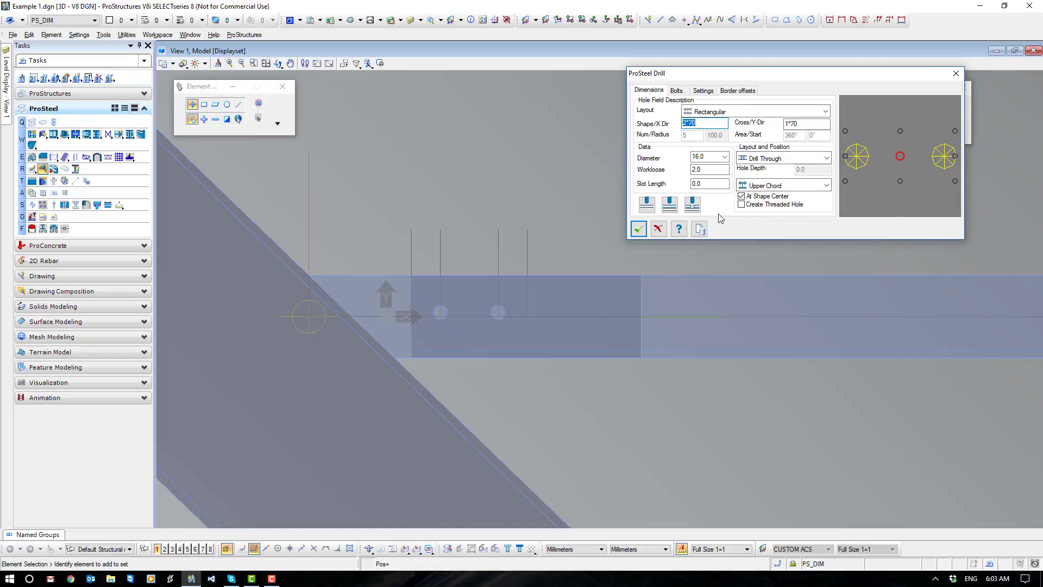
pyautogui.click(692, 205)
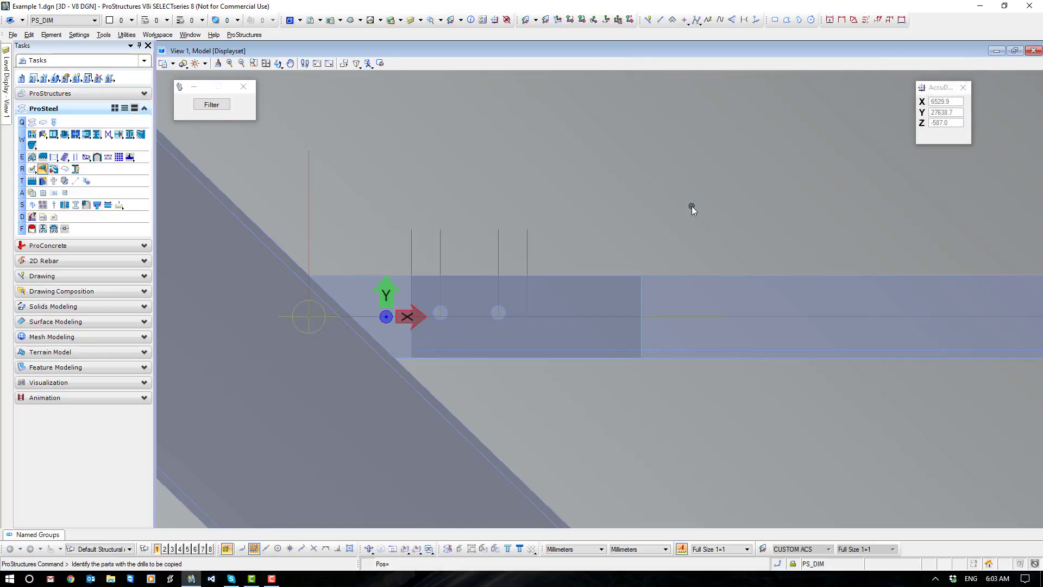
pyautogui.click(662, 276)
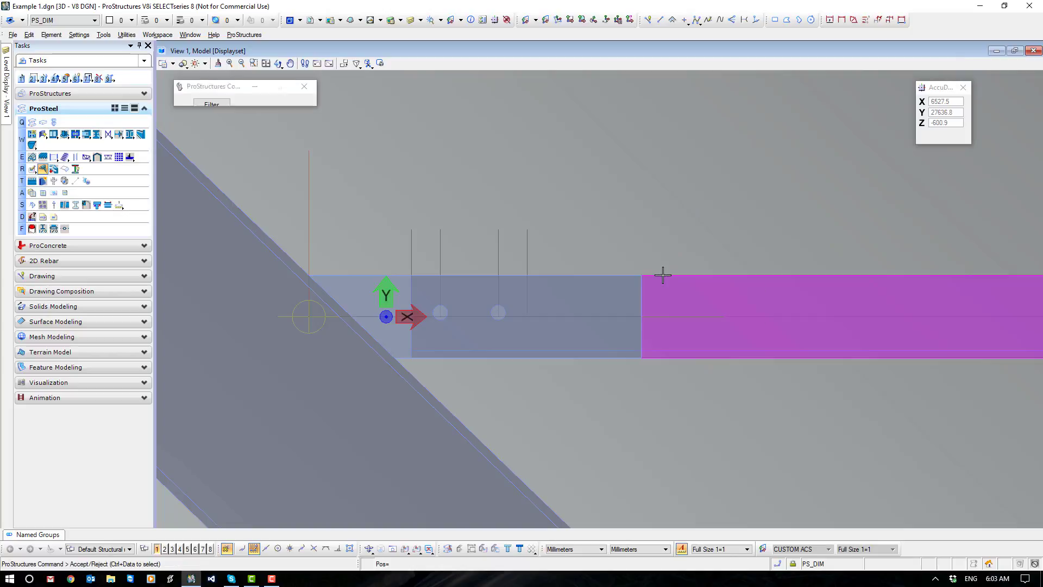
pyautogui.click(377, 277)
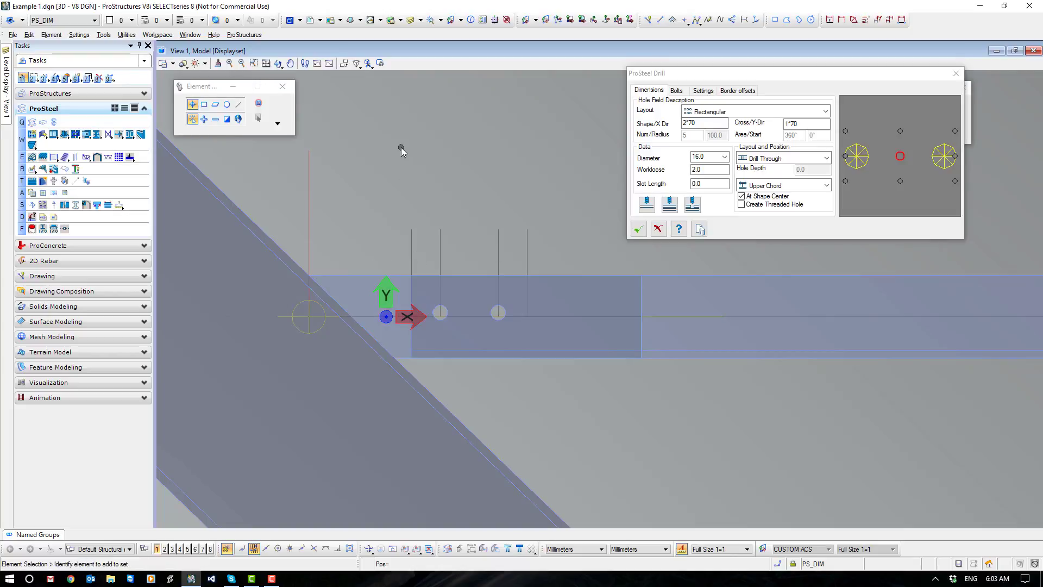
pyautogui.click(639, 229)
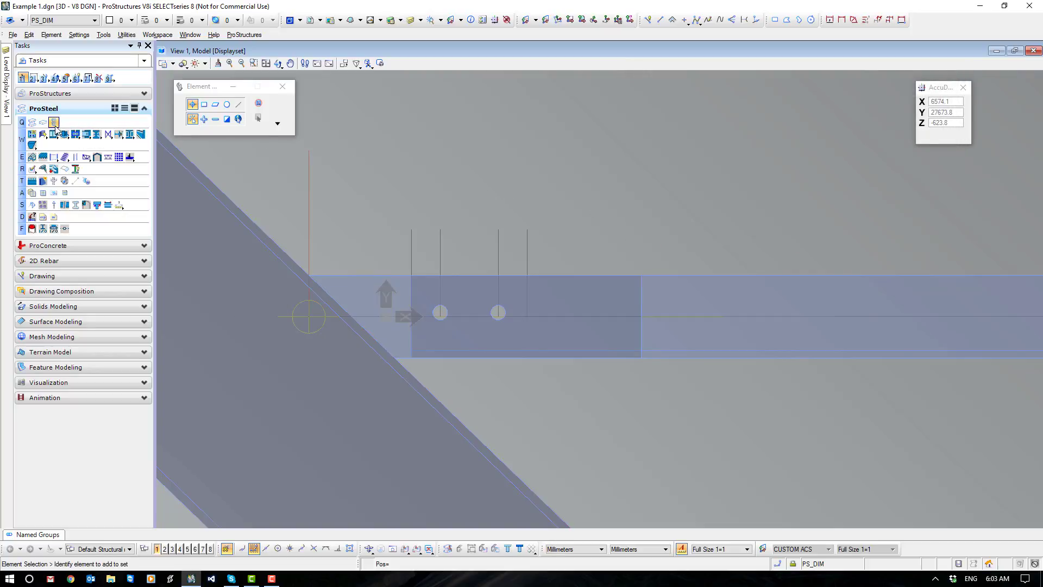
# Bolt the angle and flat plate together automatically with 8.8S bolts of 20.0 diameter and 2.0 workloose.
pyautogui.click(54, 124)
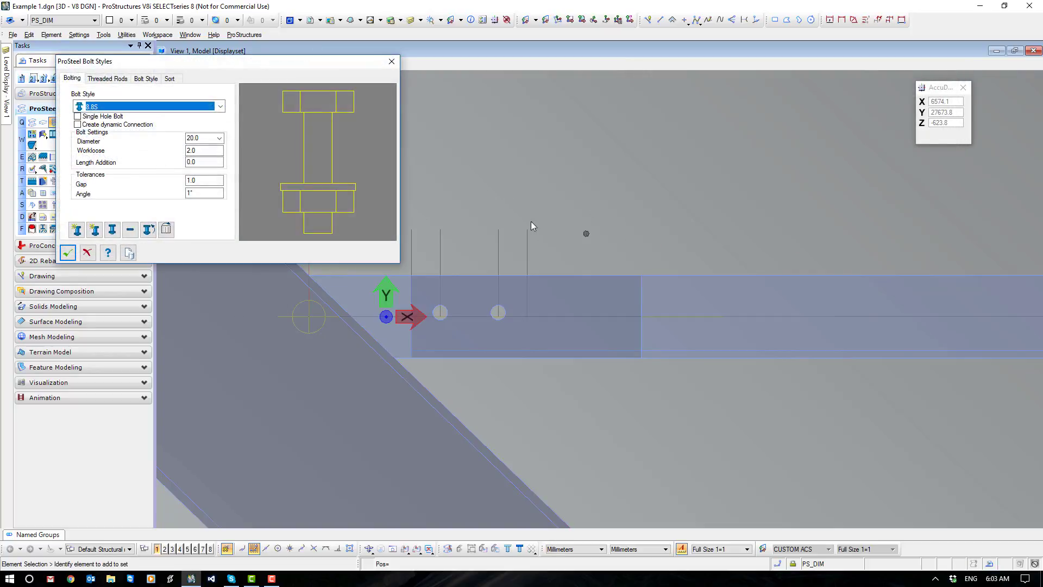
pyautogui.click(194, 138)
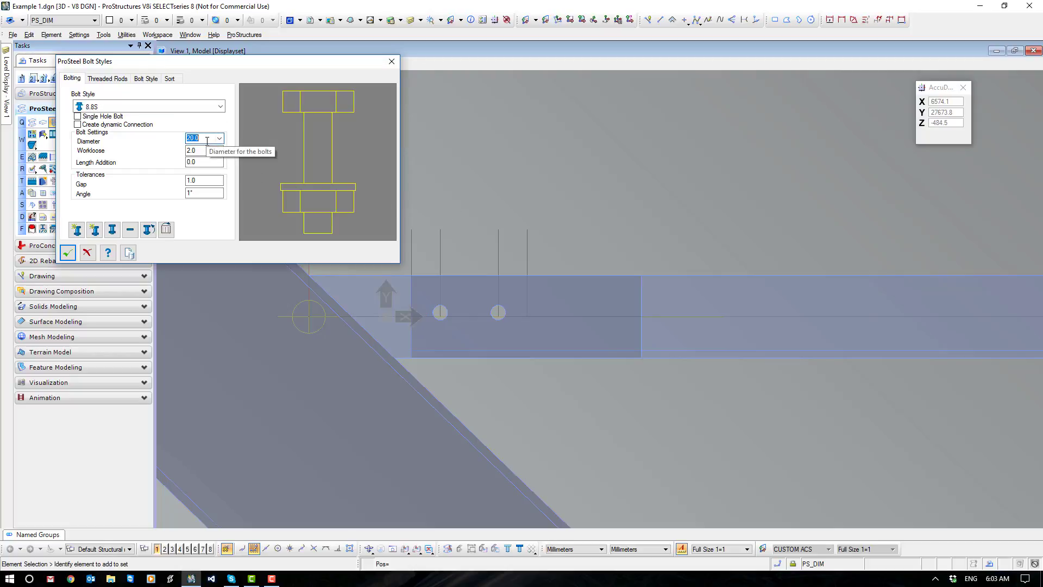
pyautogui.click(198, 151)
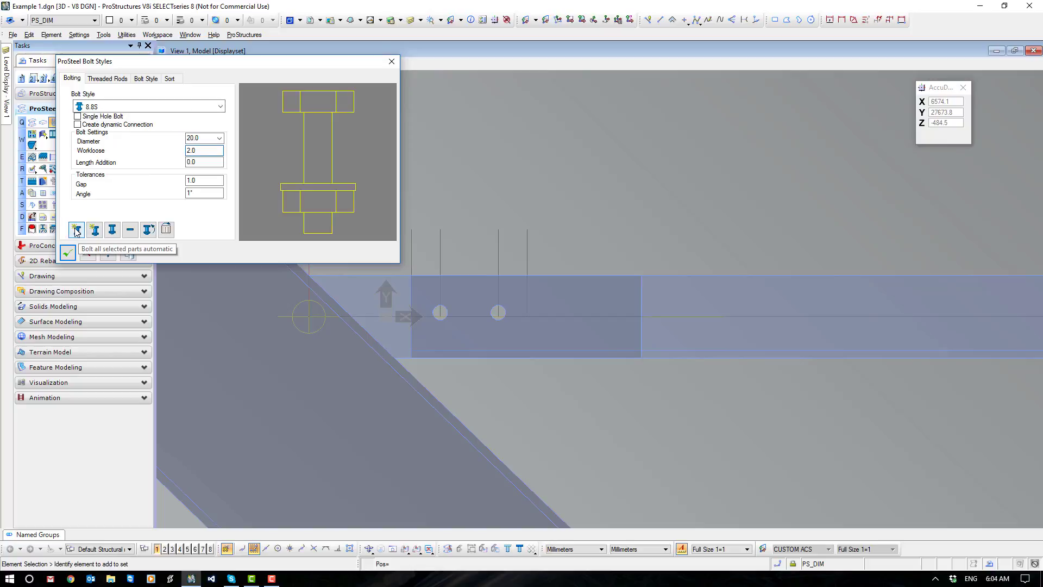
pyautogui.click(76, 230)
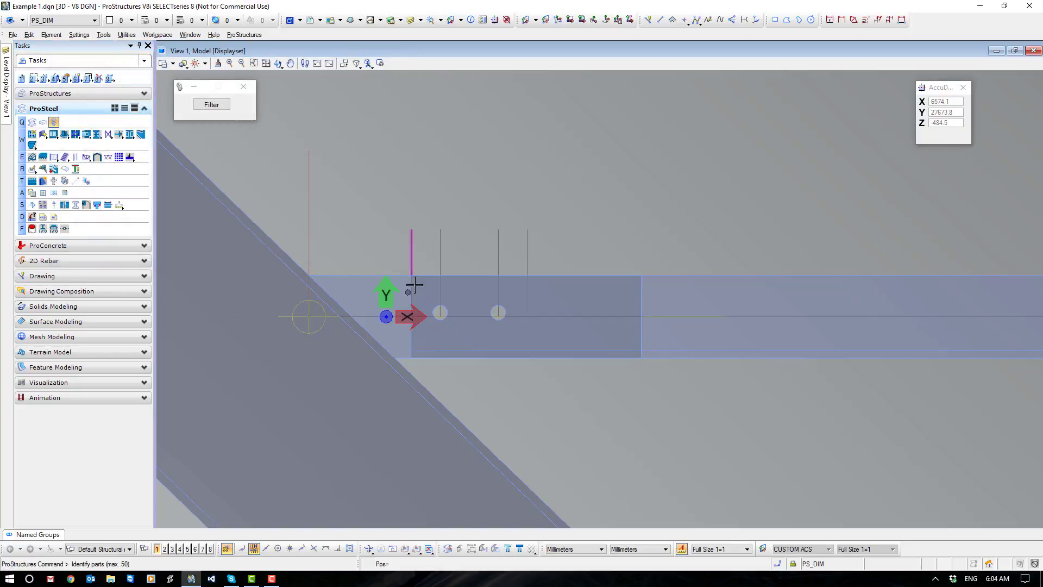
pyautogui.click(466, 284)
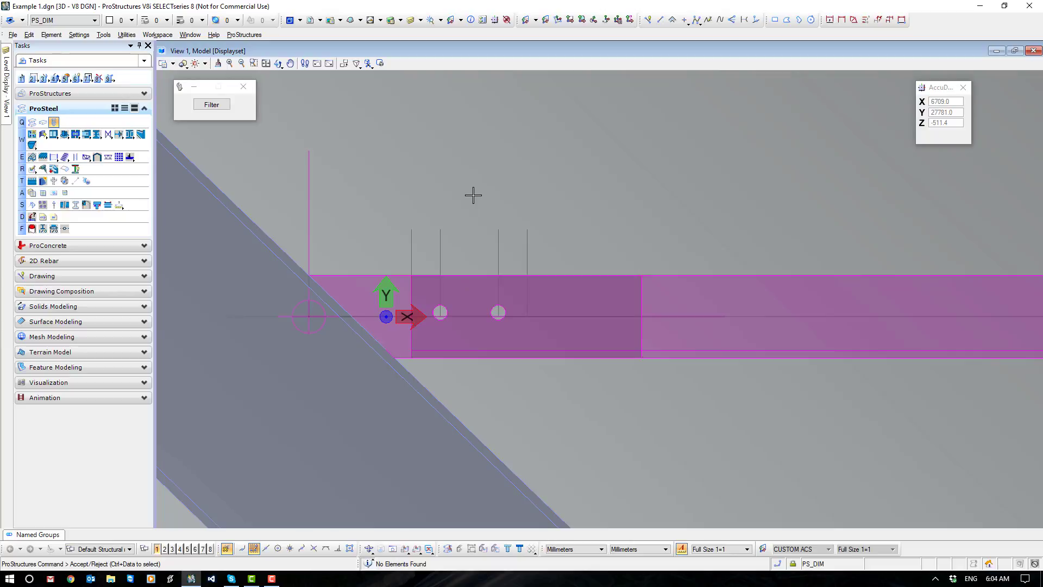
pyautogui.click(473, 196)
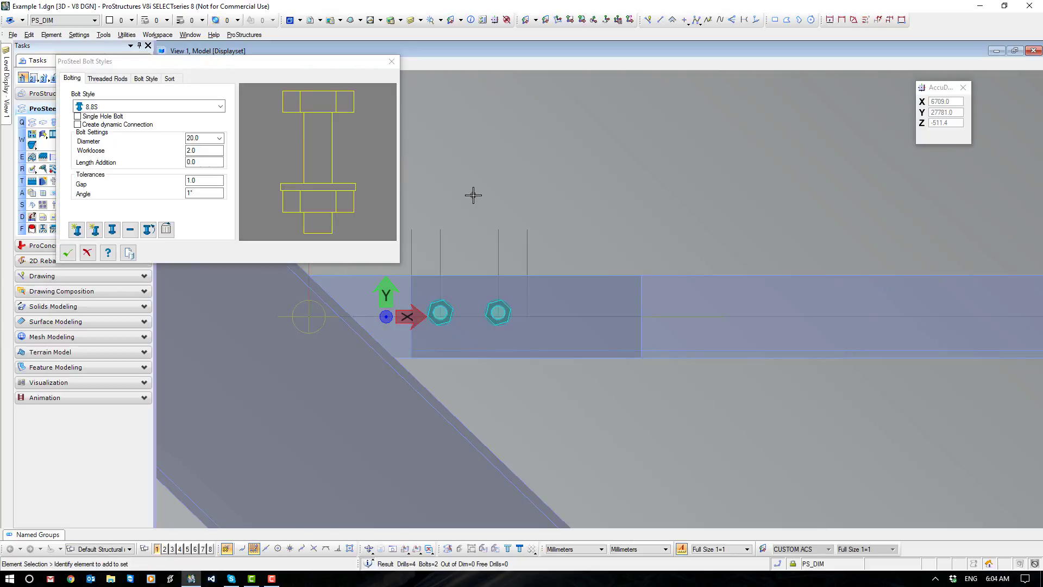
pyautogui.click(67, 252)
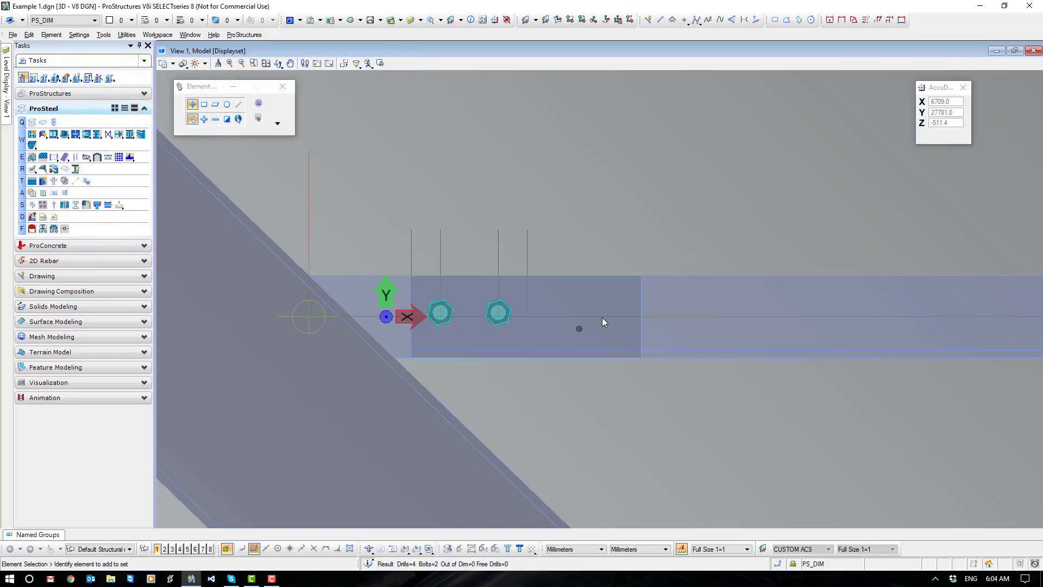
# Shorten the flat plate to the construction line just beyond the second bolt and delete the vertical construction lines.
pyautogui.click(640, 304)
pyautogui.moveTo(642, 317); pyautogui.dragTo(405, 245)
pyautogui.press('Delete')
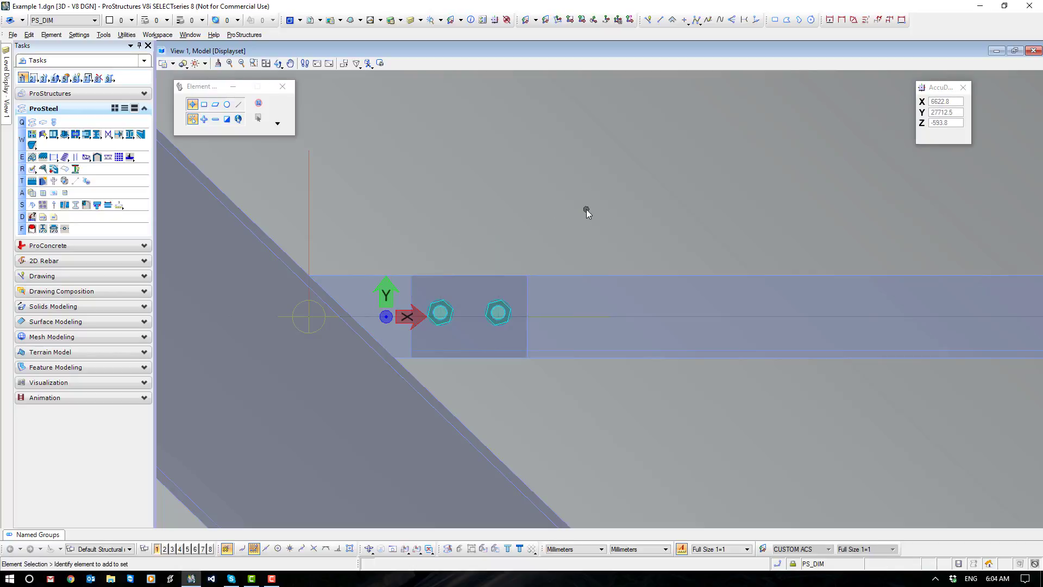
# Return to an isometric view and examine the bolted brace connection beneath the beam.
pyautogui.click(369, 549)
pyautogui.click(493, 470)
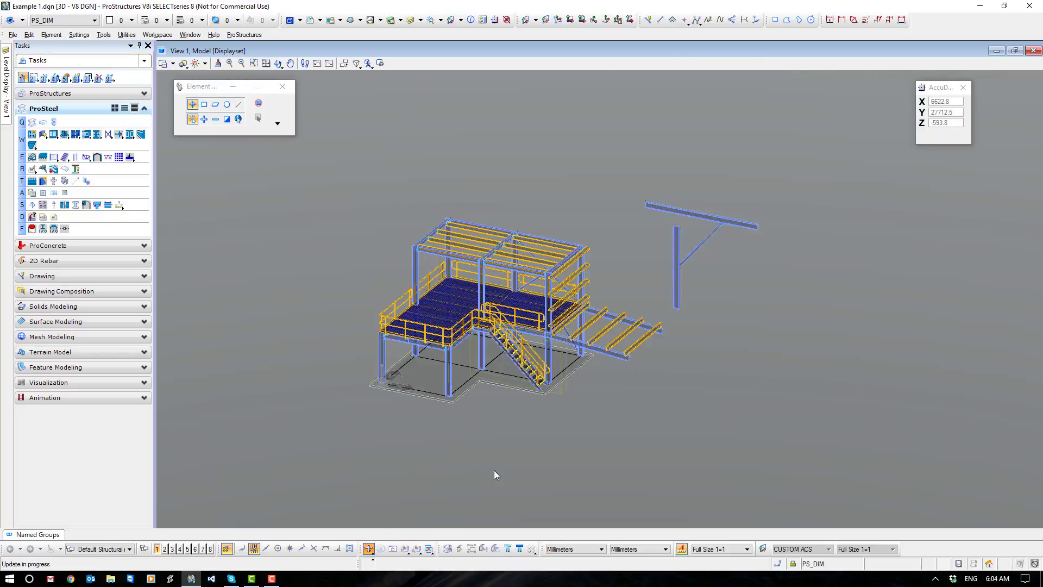
pyautogui.moveTo(915, 120); pyautogui.dragTo(529, 197, button='middle')
pyautogui.scroll(6, 530, 202)
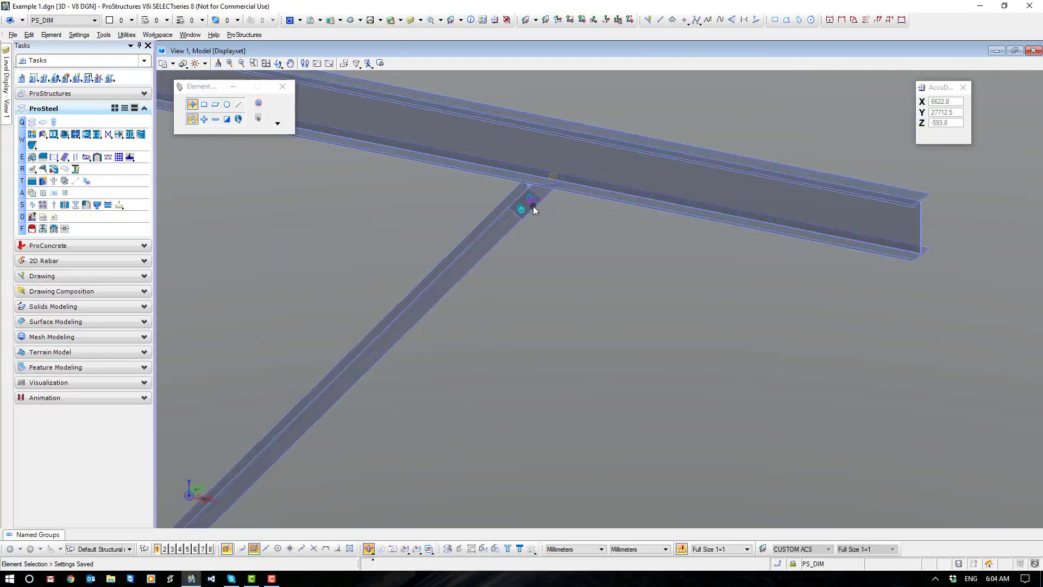
pyautogui.scroll(-2, 513, 229)
pyautogui.keyDown('shift'); pyautogui.moveTo(434, 260); pyautogui.dragTo(345, 232, button='middle'); pyautogui.keyUp('shift')
pyautogui.scroll(-3, 445, 234)
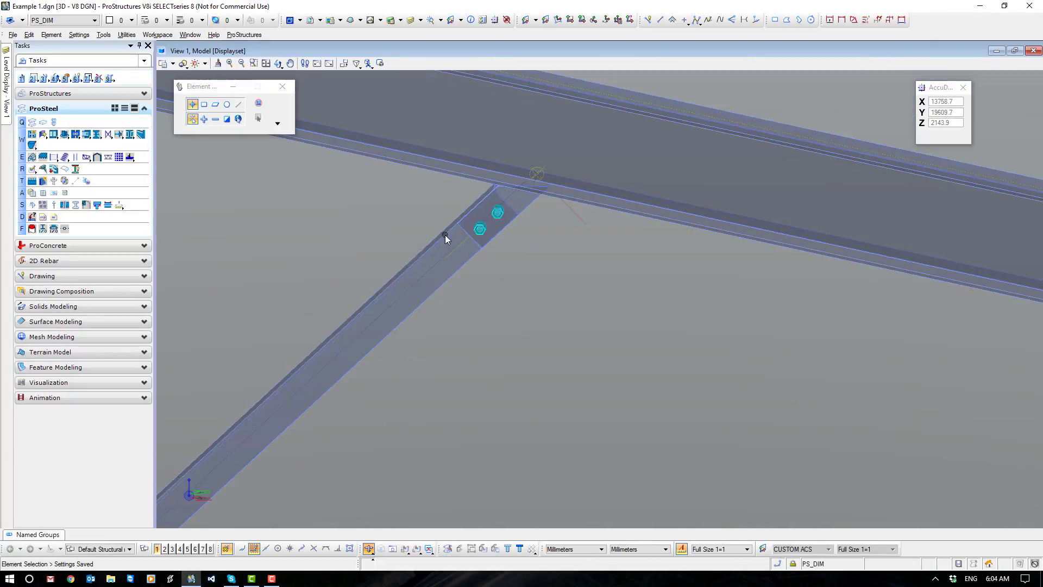
# Insert a 100x10 AS_FLAT shape by its upper-left corner between two points along the stair stringer's bottom edge.
pyautogui.scroll(-3, 563, 300)
pyautogui.moveTo(565, 317); pyautogui.dragTo(624, 293, button='middle')
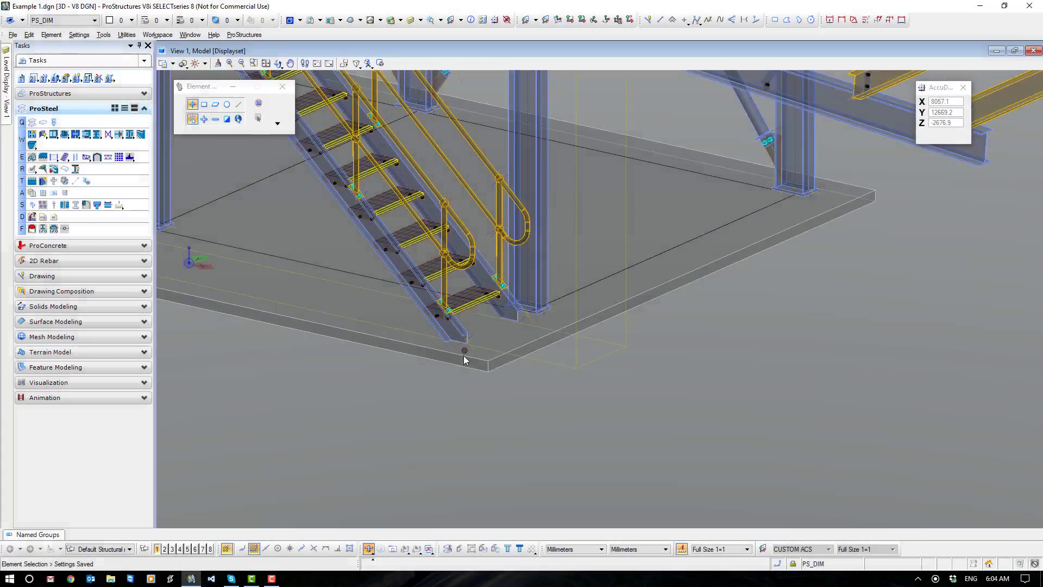
pyautogui.scroll(5, 464, 355)
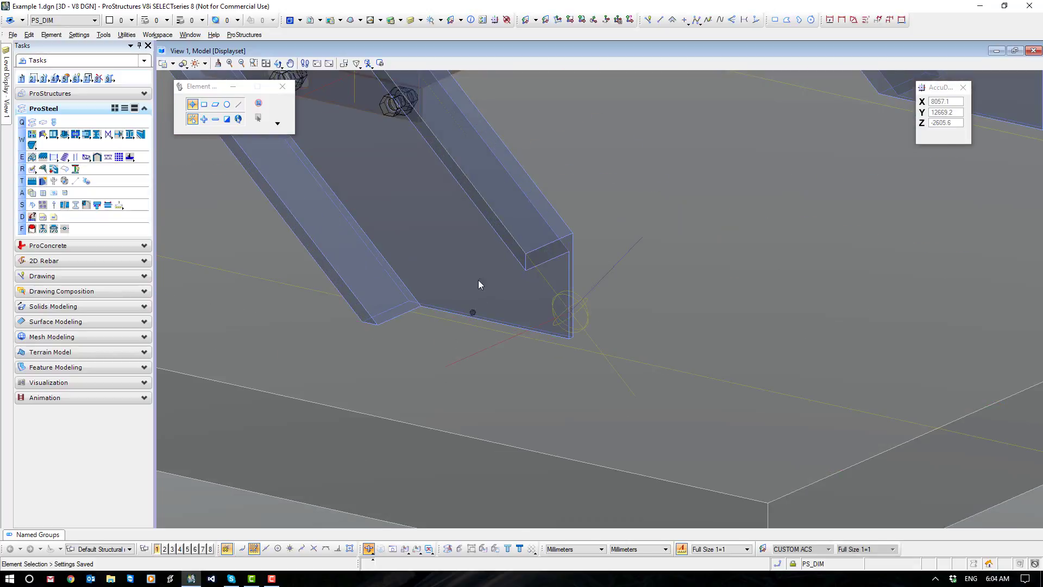
pyautogui.moveTo(529, 331)
pyautogui.click(32, 122)
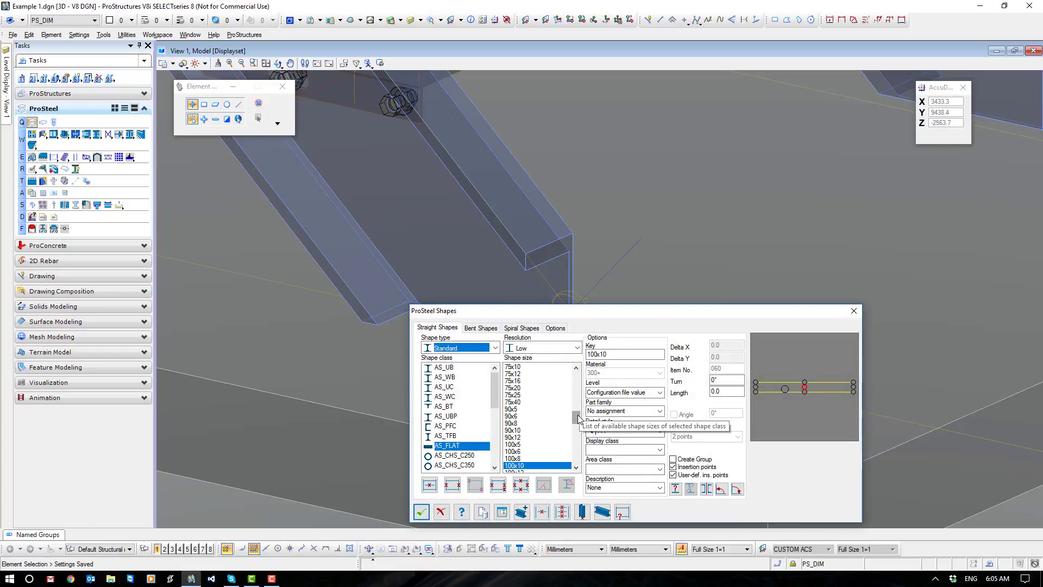
pyautogui.click(755, 382)
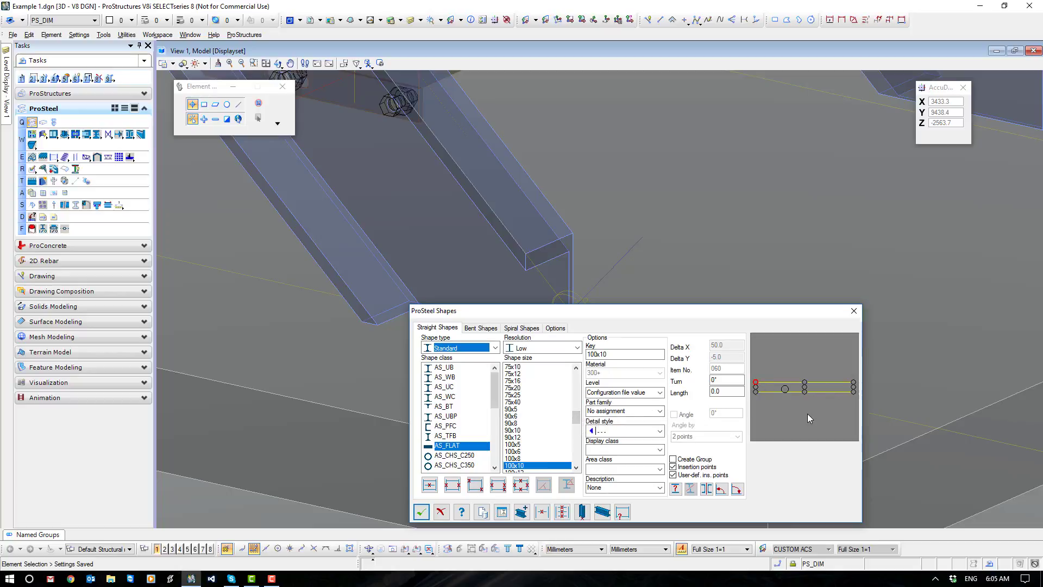
pyautogui.click(453, 485)
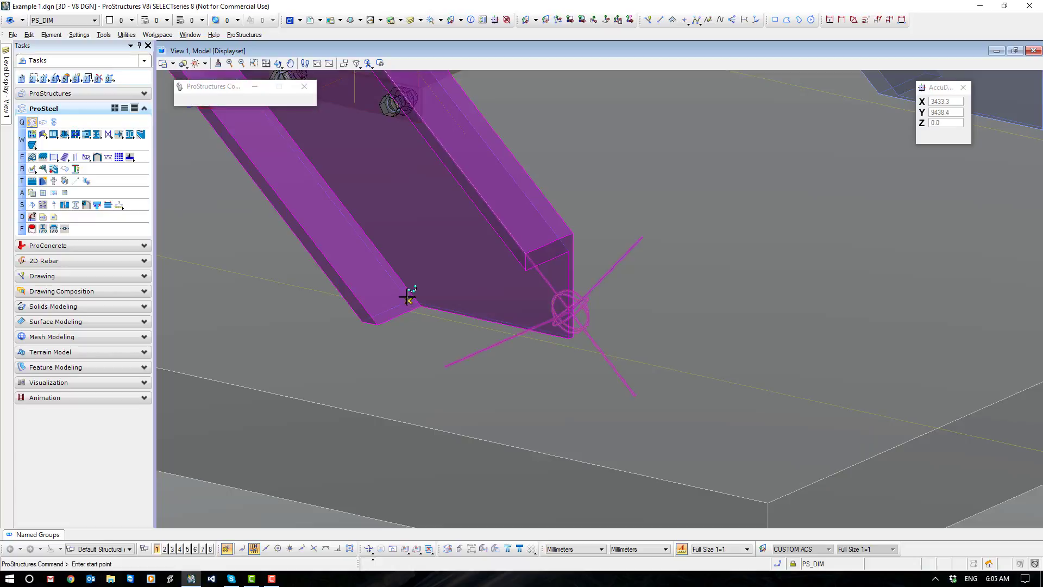
pyautogui.click(410, 297)
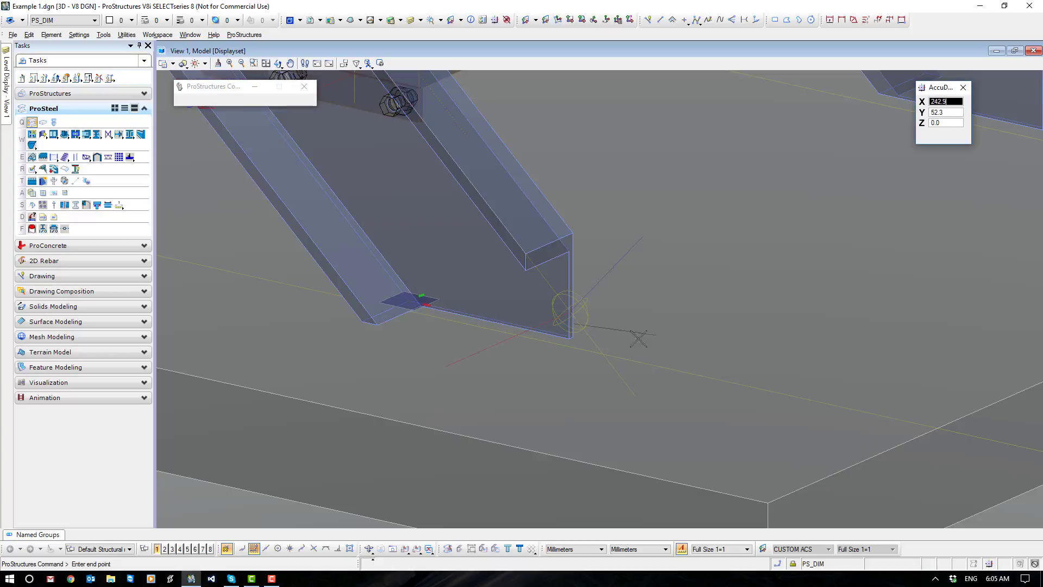
pyautogui.click(571, 335)
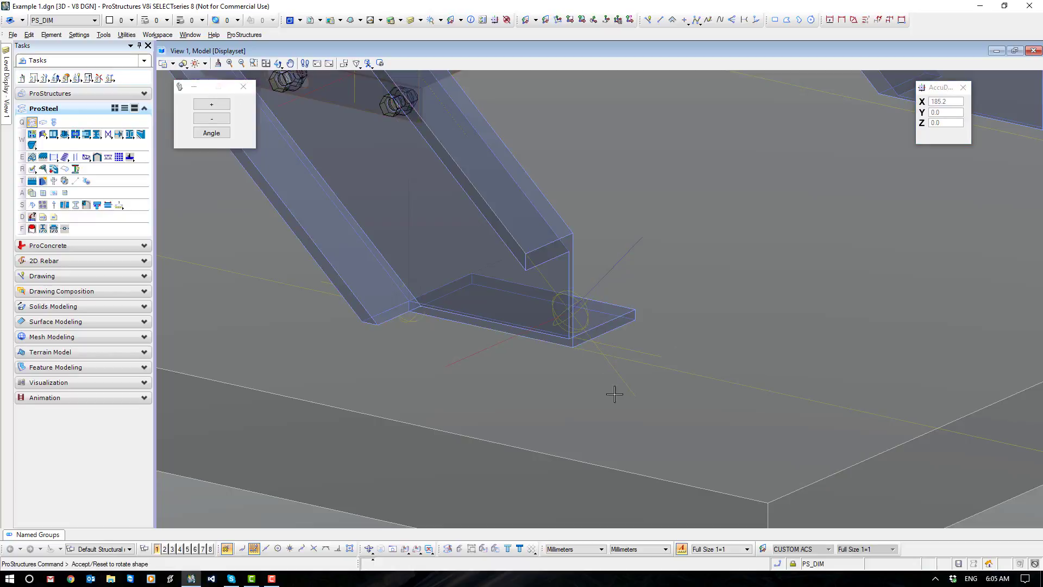
# Rotate the flat to lie horizontally under the stringer's flanges and switch its insertion point to the lower-left corner.
pyautogui.rightClick(582, 412)
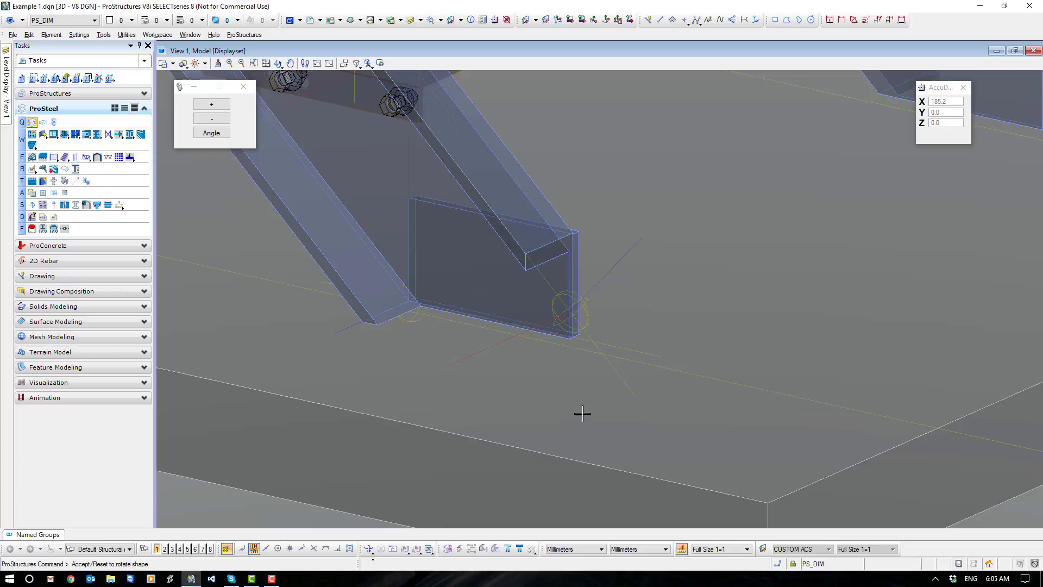
pyautogui.rightClick(582, 412)
pyautogui.click(583, 396)
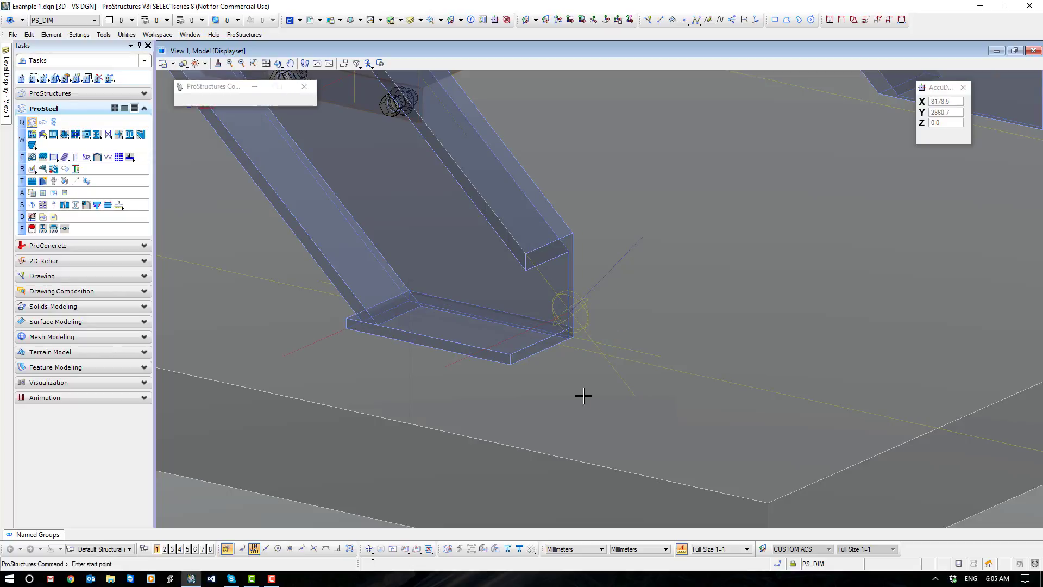
pyautogui.rightClick(583, 396)
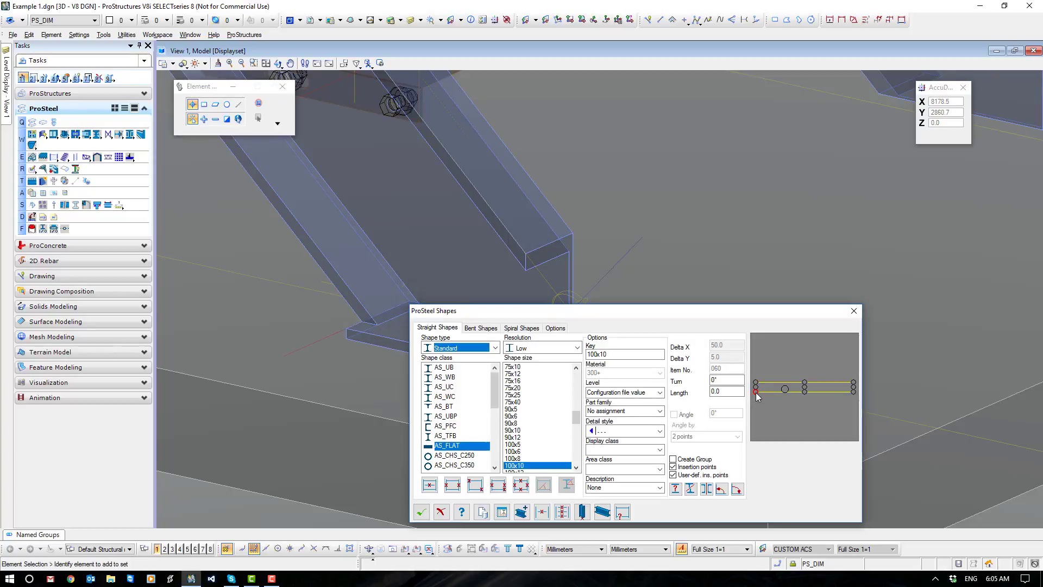
pyautogui.click(421, 511)
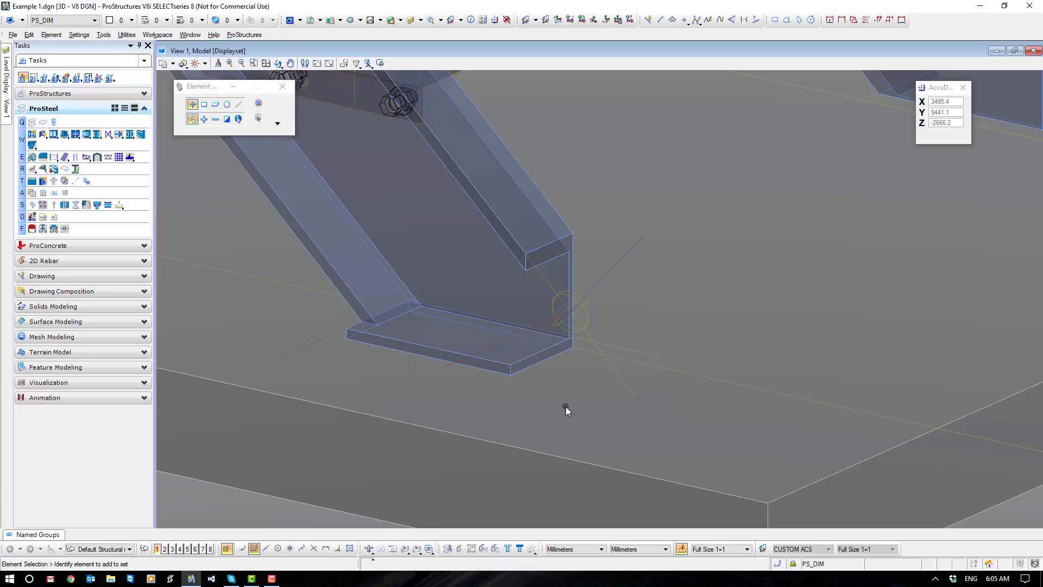
# Open the PS Properties of the flat under the stringer and display its Partlist Data assignment settings.
pyautogui.click(508, 369)
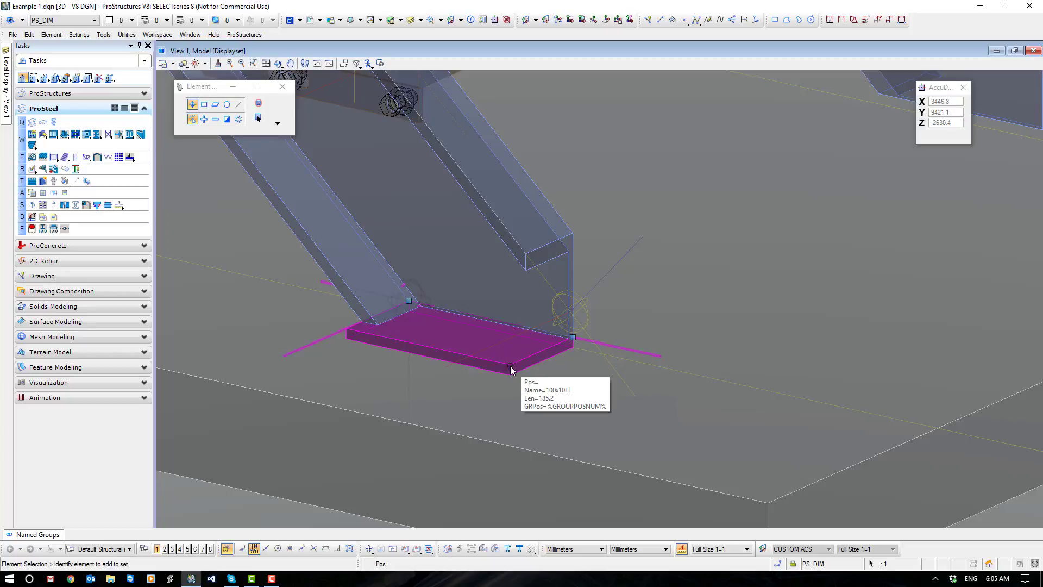
pyautogui.doubleClick(510, 366)
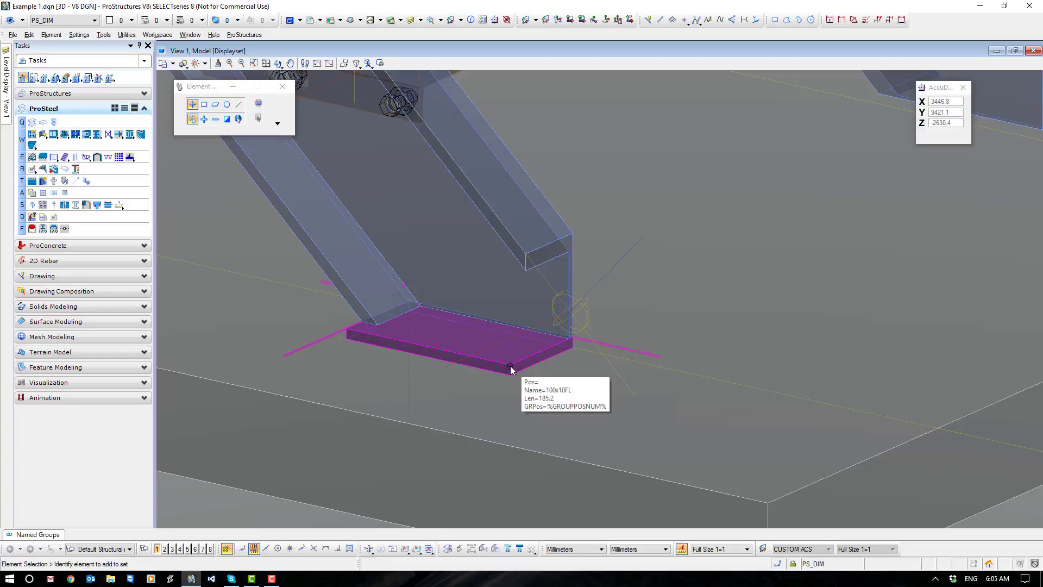
pyautogui.rightClick(510, 367)
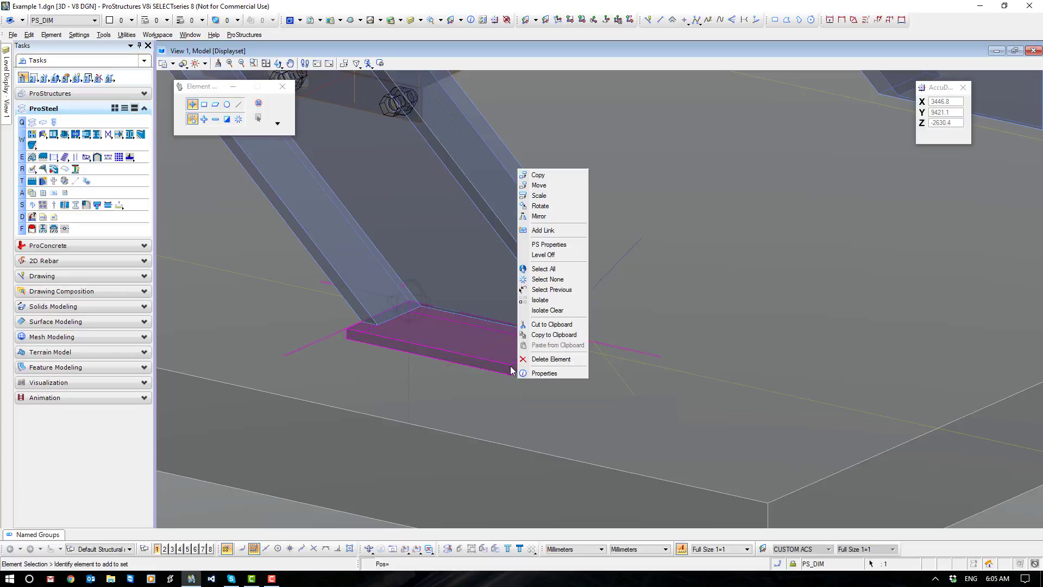
pyautogui.click(560, 245)
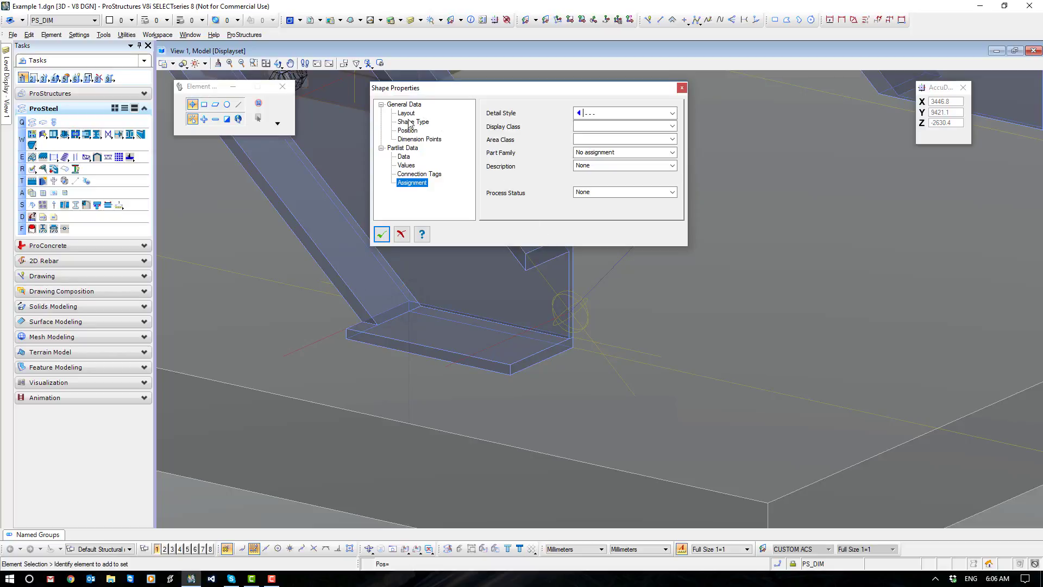
pyautogui.click(381, 104)
pyautogui.click(382, 148)
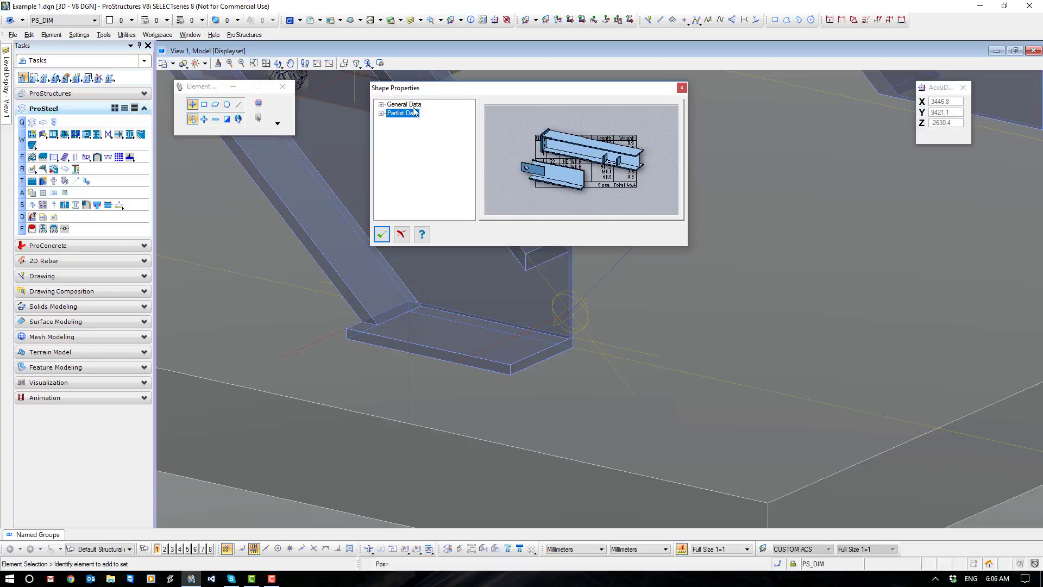
pyautogui.click(382, 113)
pyautogui.click(415, 150)
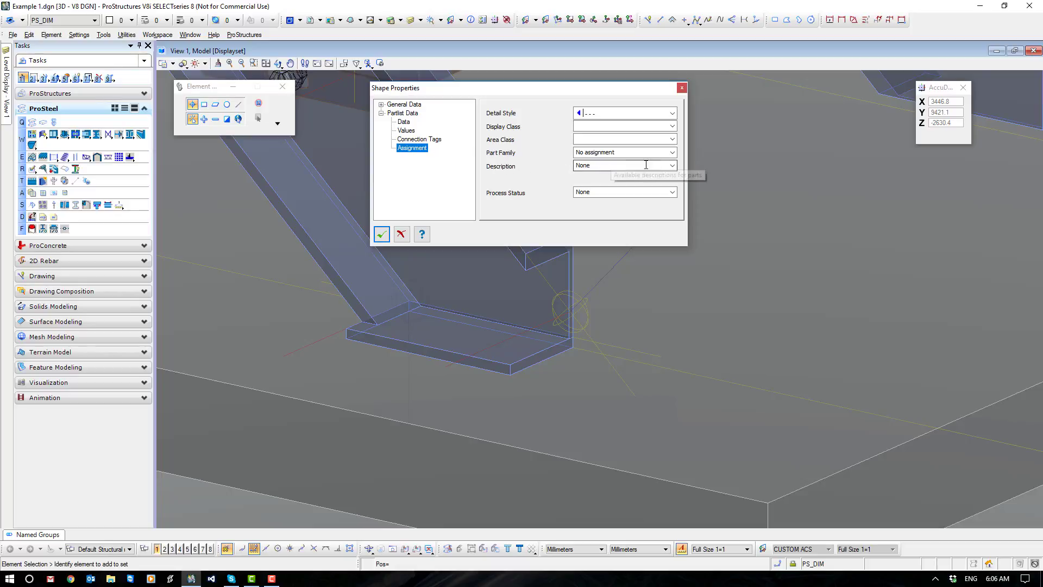
# Set the flat's description to Base Plates and accept the shape properties.
pyautogui.click(672, 166)
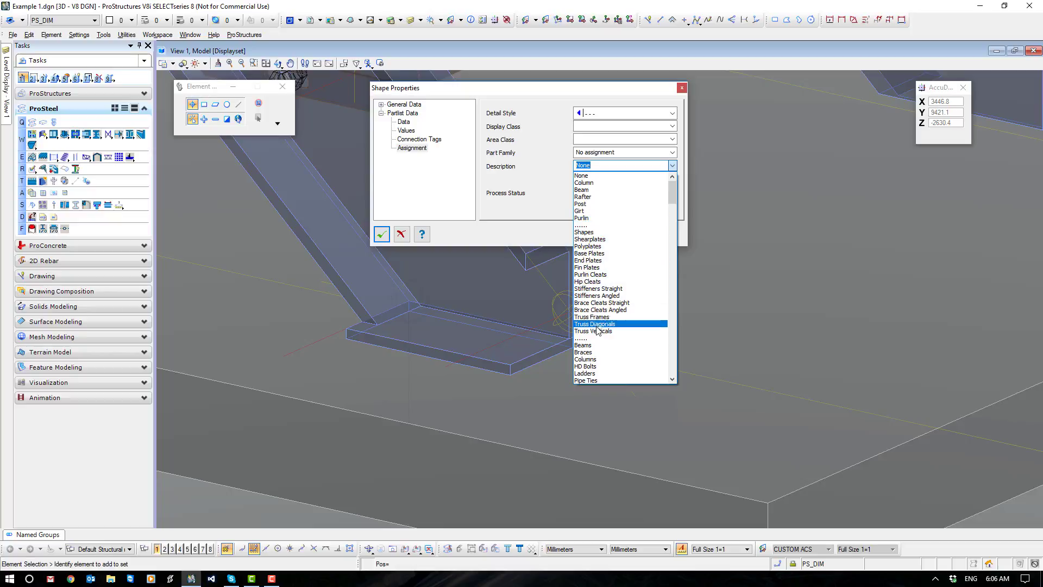
pyautogui.scroll(-5, 599, 324)
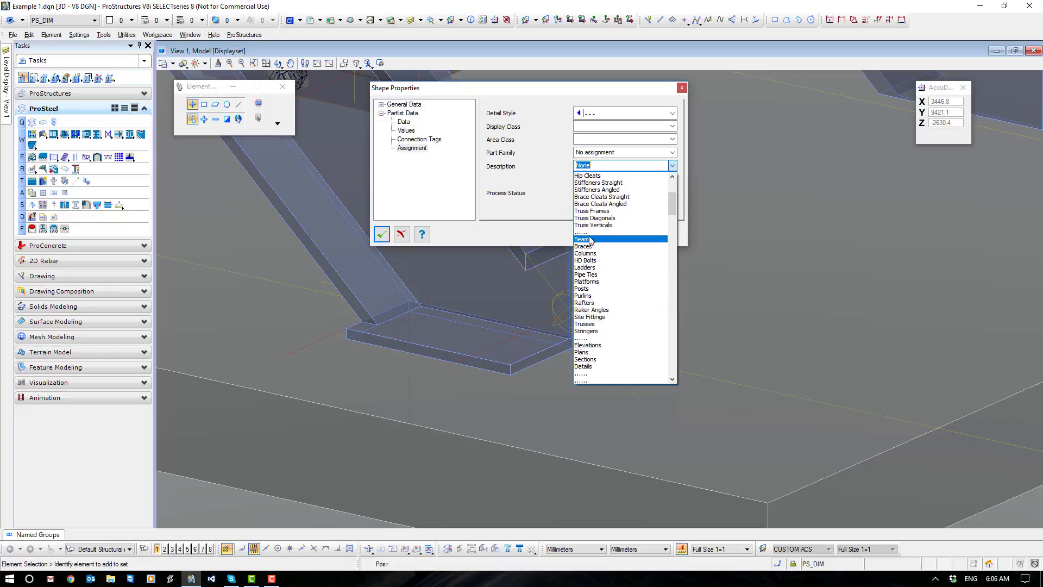
pyautogui.scroll(-2, 599, 340)
pyautogui.scroll(4, 599, 340)
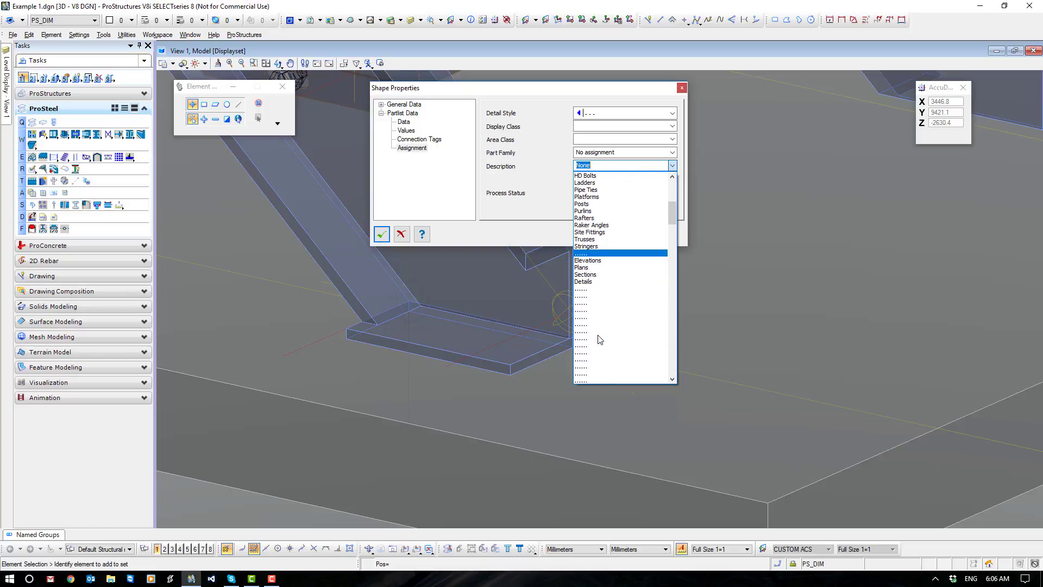
pyautogui.scroll(3, 650, 326)
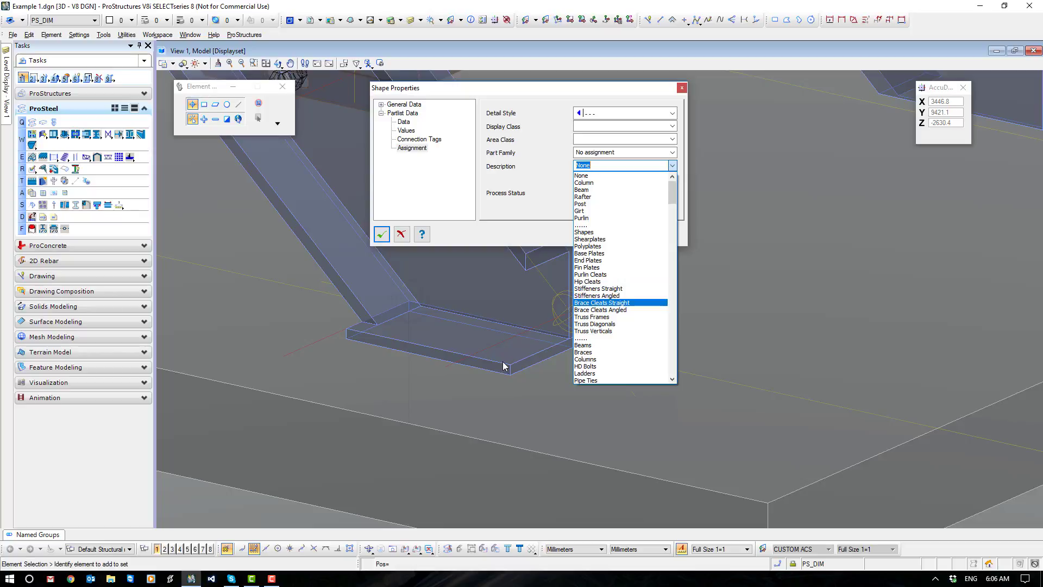
pyautogui.click(605, 253)
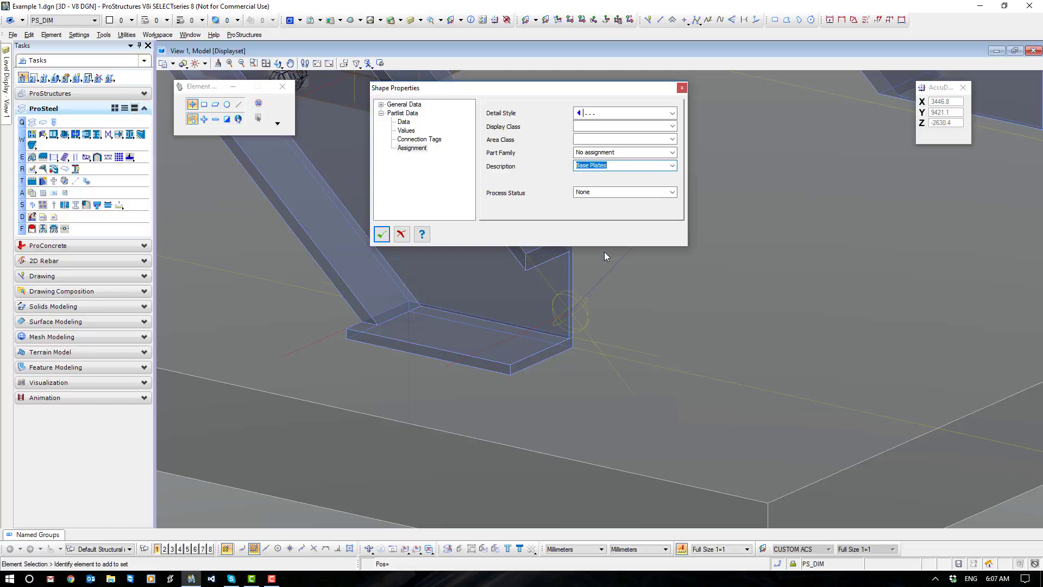
pyautogui.click(380, 234)
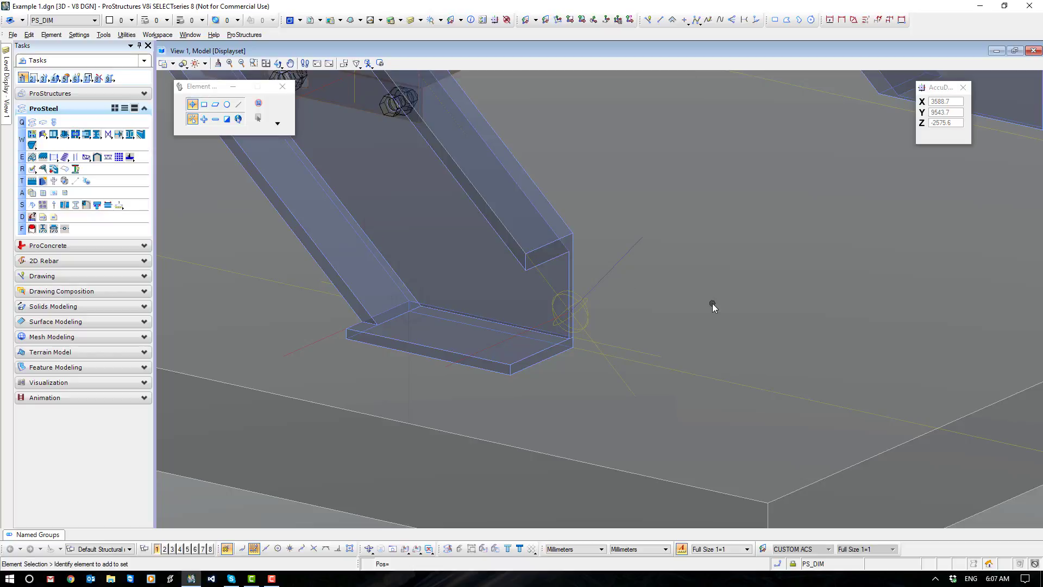